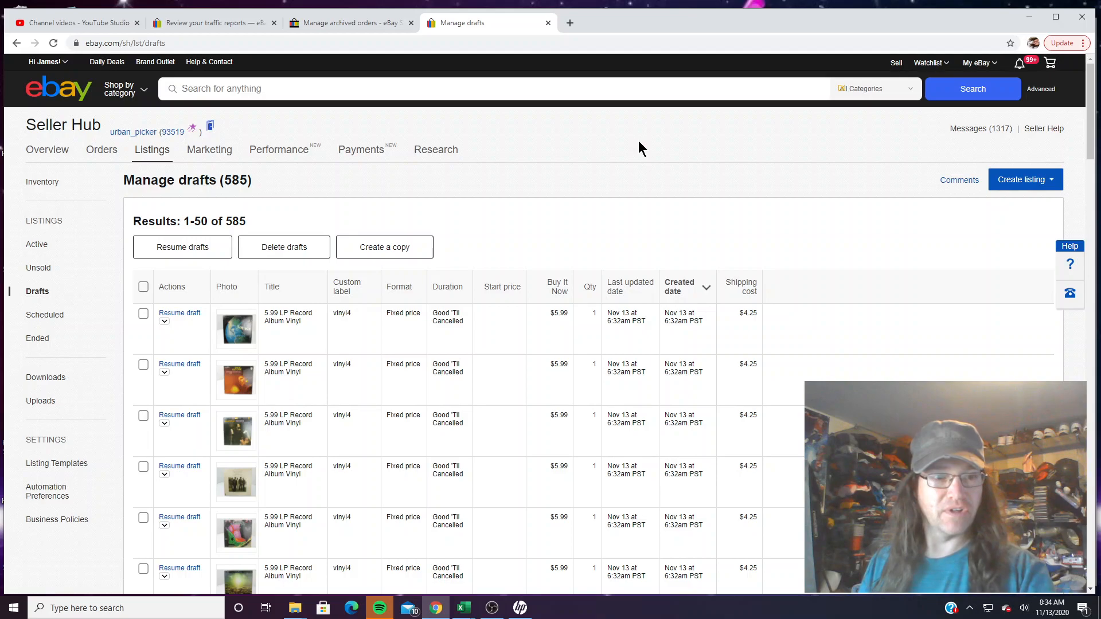
# - Open the last page of the drafts list, which holds the oldest drafts
pyautogui.doubleClick(235, 221)
pyautogui.click(322, 213)
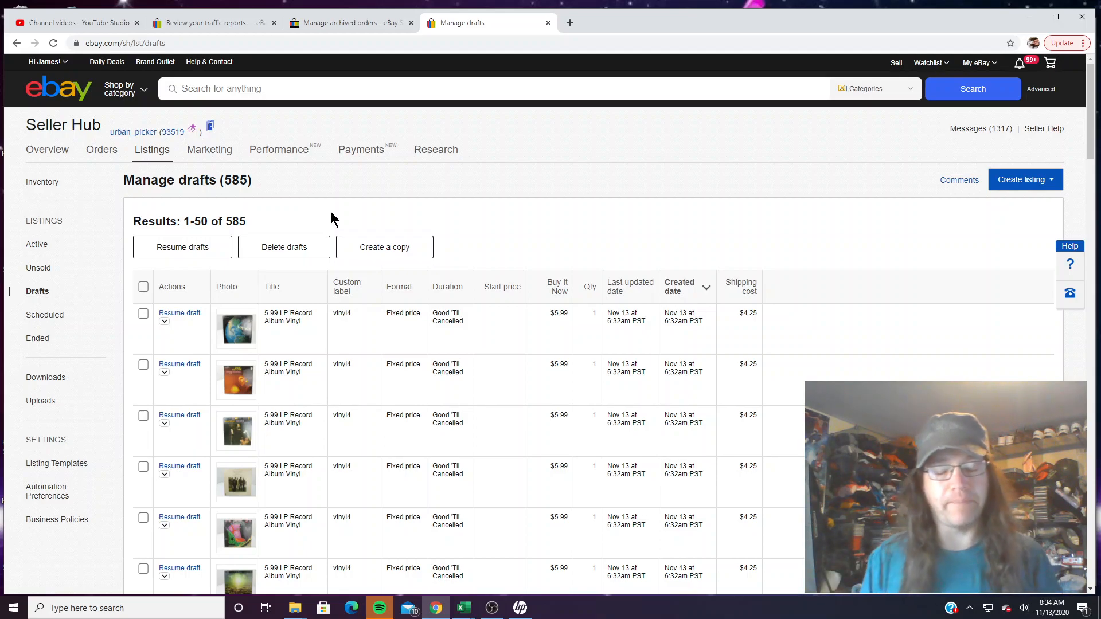
pyautogui.scroll(-15, 399, 249)
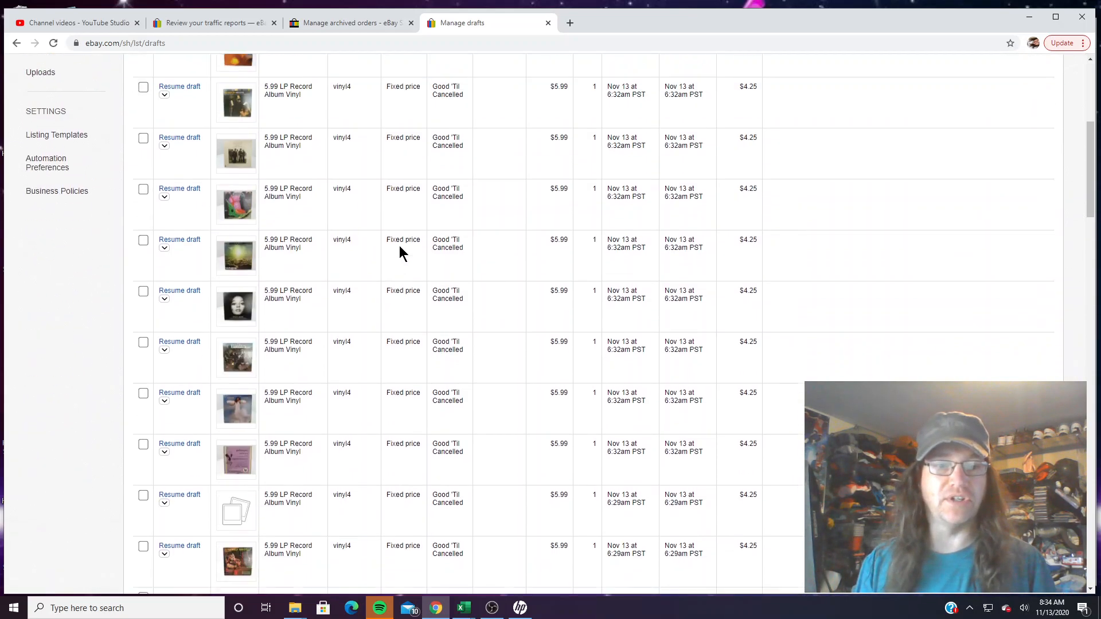
pyautogui.scroll(-10, 400, 252)
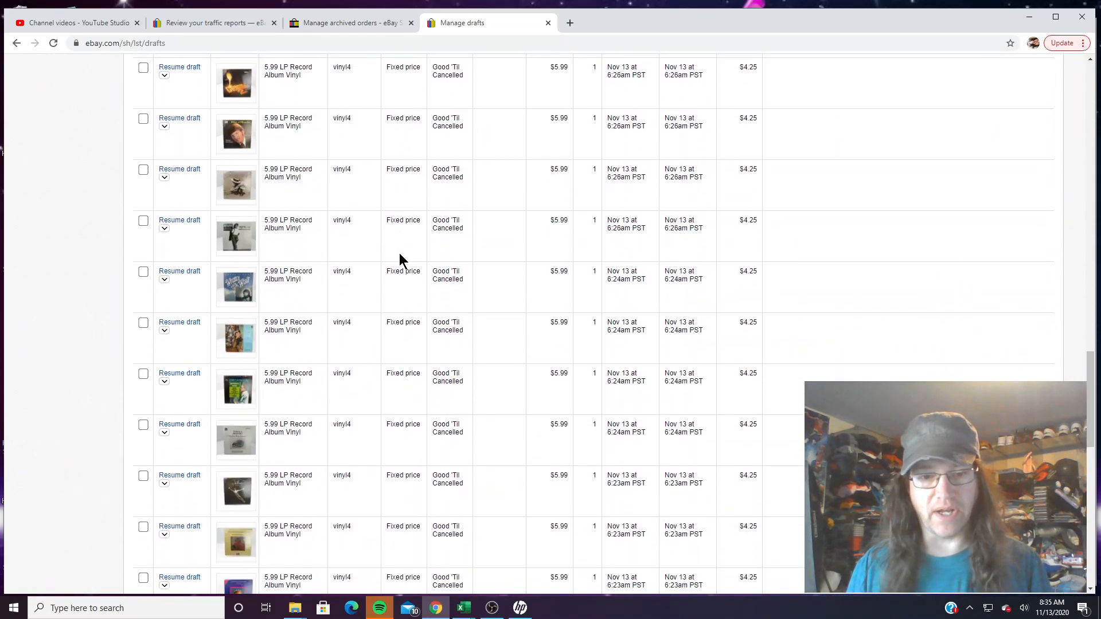
pyautogui.click(610, 494)
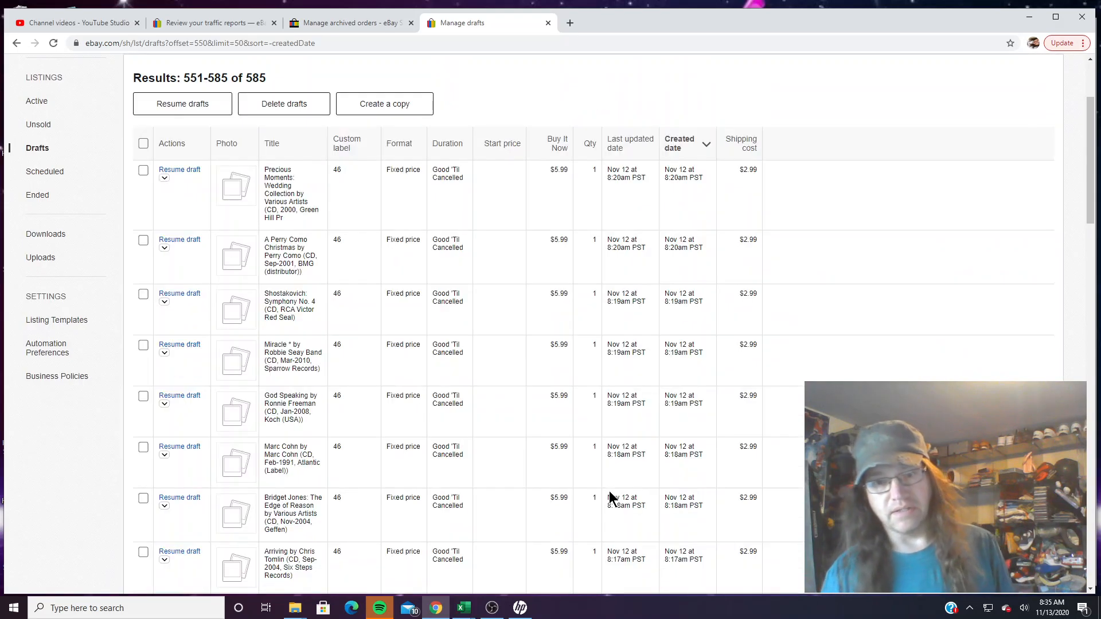
# - Create one copy of the Jacket Size L template draft with custom label gc51
pyautogui.scroll(-15, 394, 351)
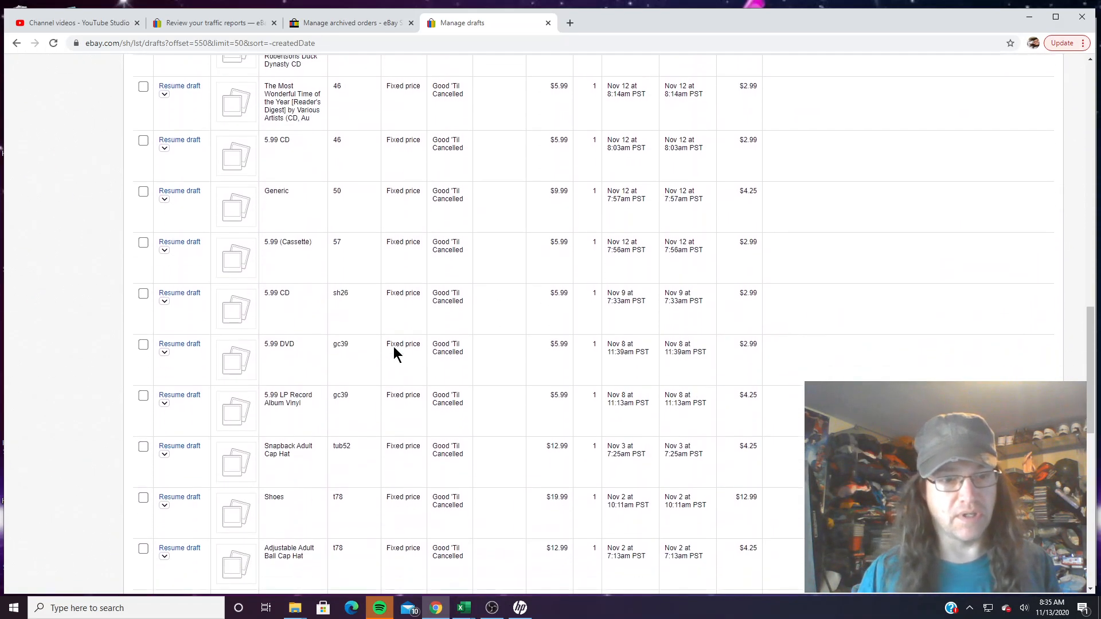
pyautogui.scroll(-2, 393, 346)
pyautogui.scroll(1, 275, 146)
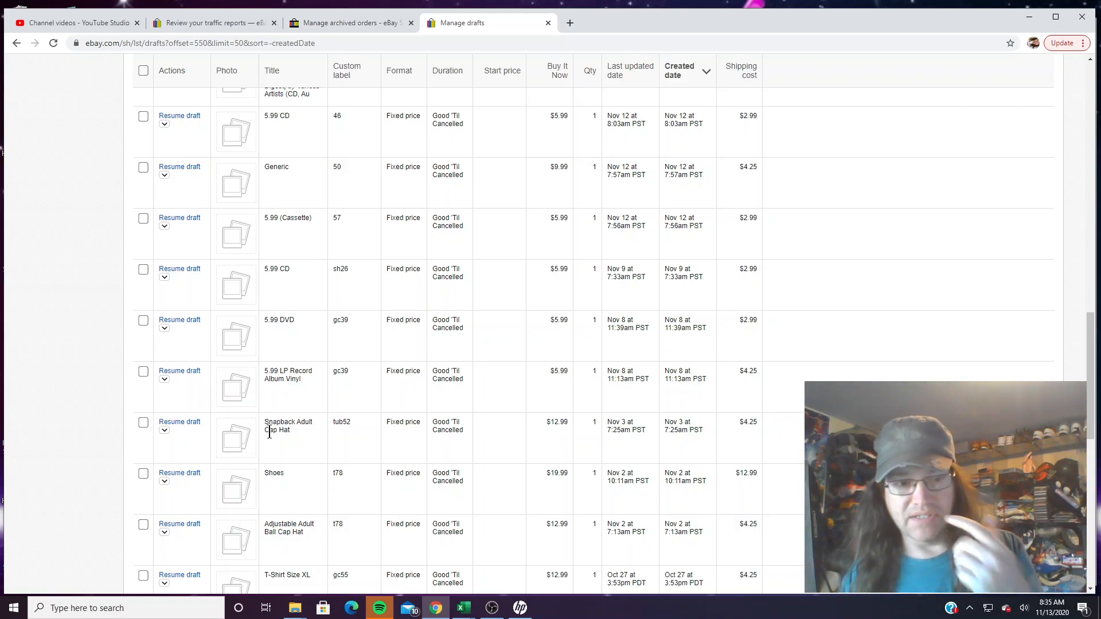
pyautogui.scroll(-1, 270, 431)
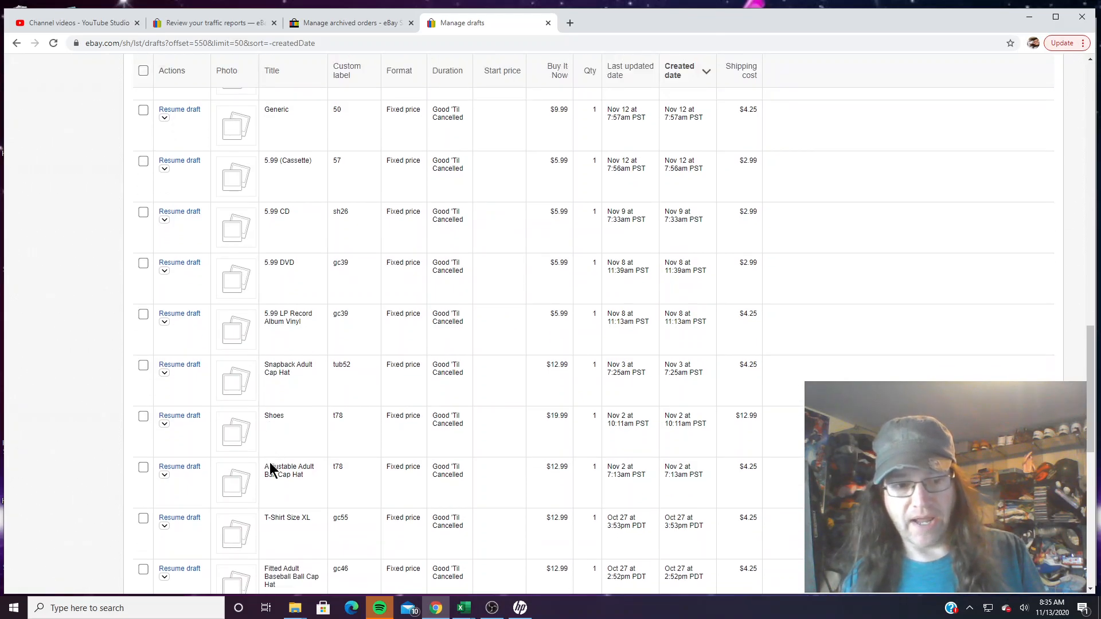
pyautogui.scroll(-2, 284, 426)
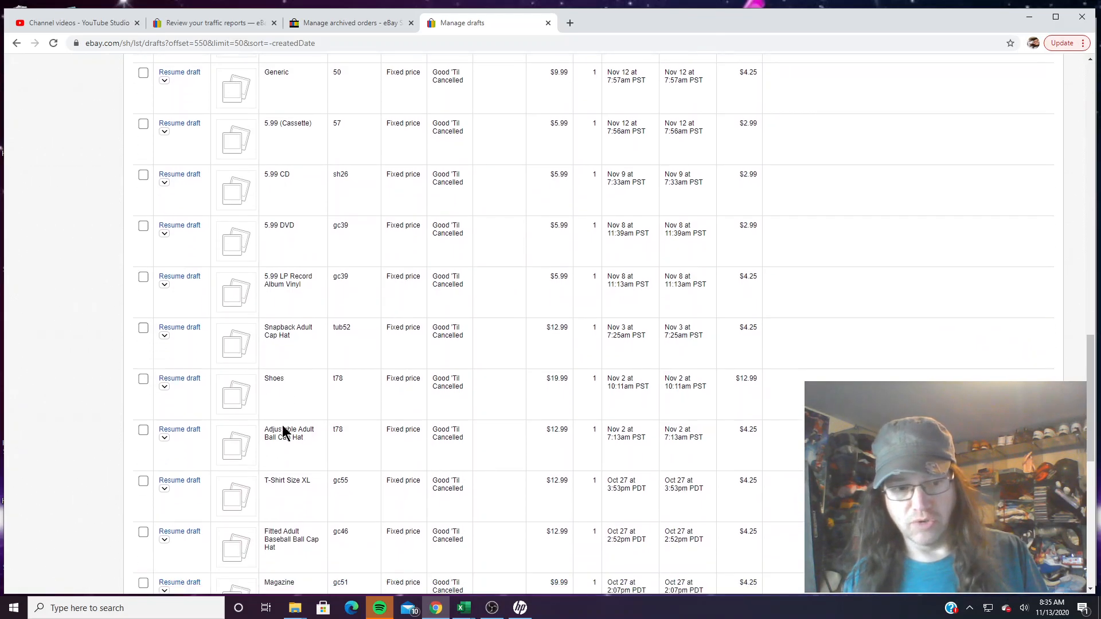
pyautogui.scroll(-1, 278, 481)
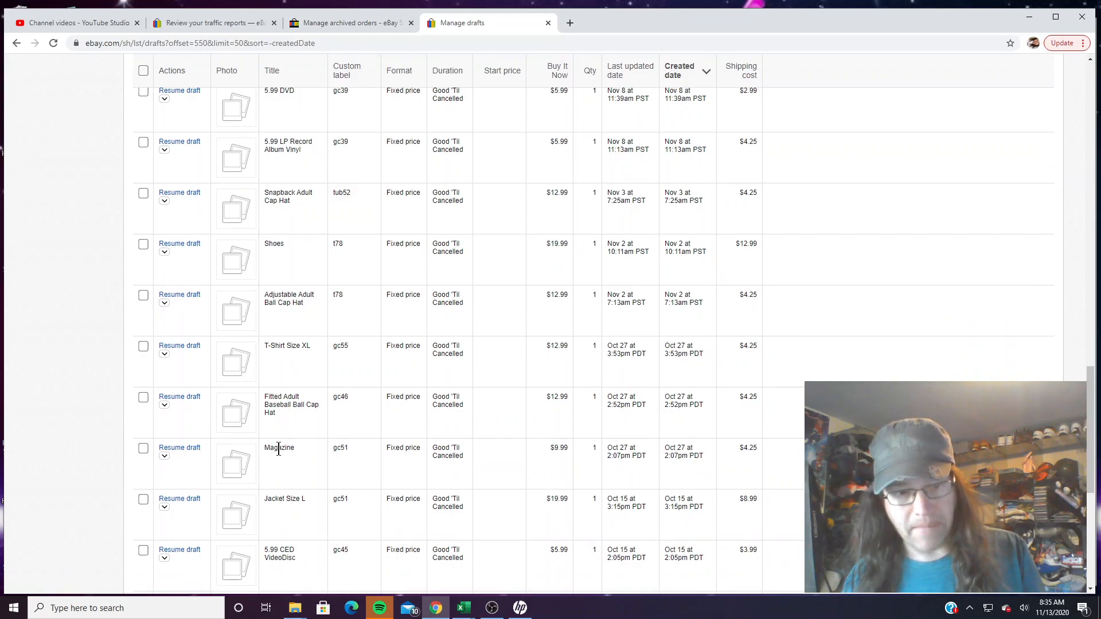
pyautogui.scroll(-1, 278, 504)
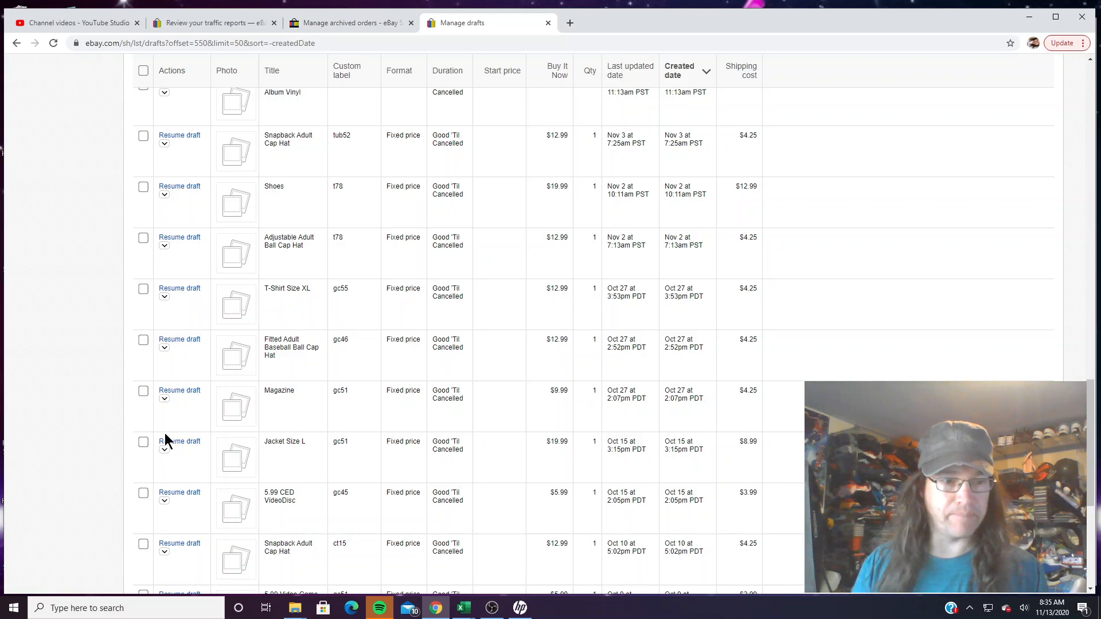
pyautogui.click(143, 442)
pyautogui.scroll(9, 142, 447)
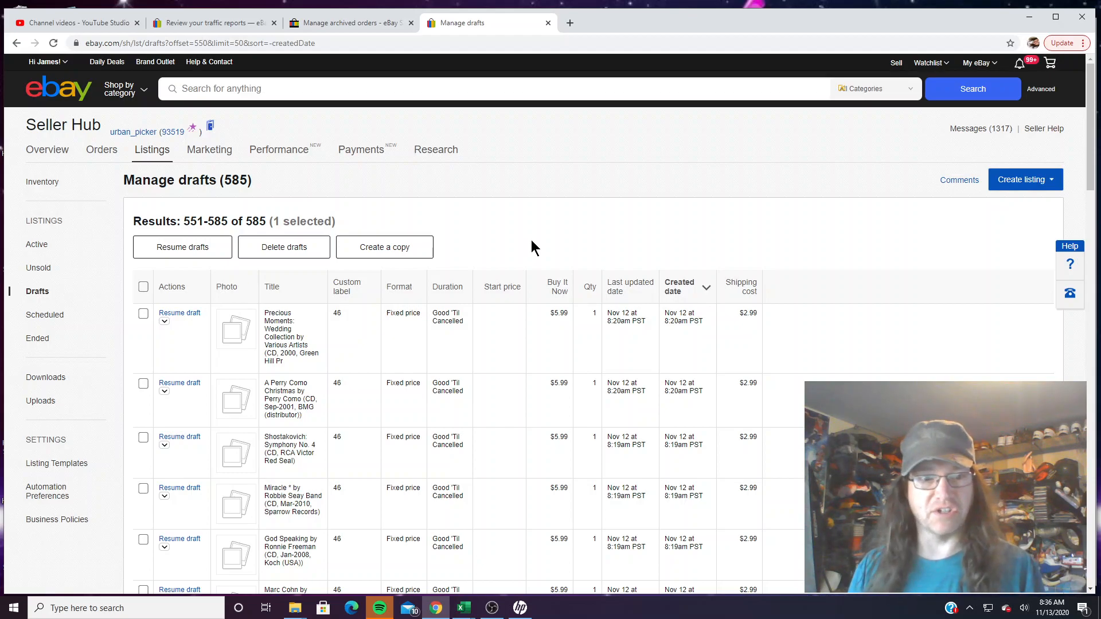
pyautogui.click(382, 247)
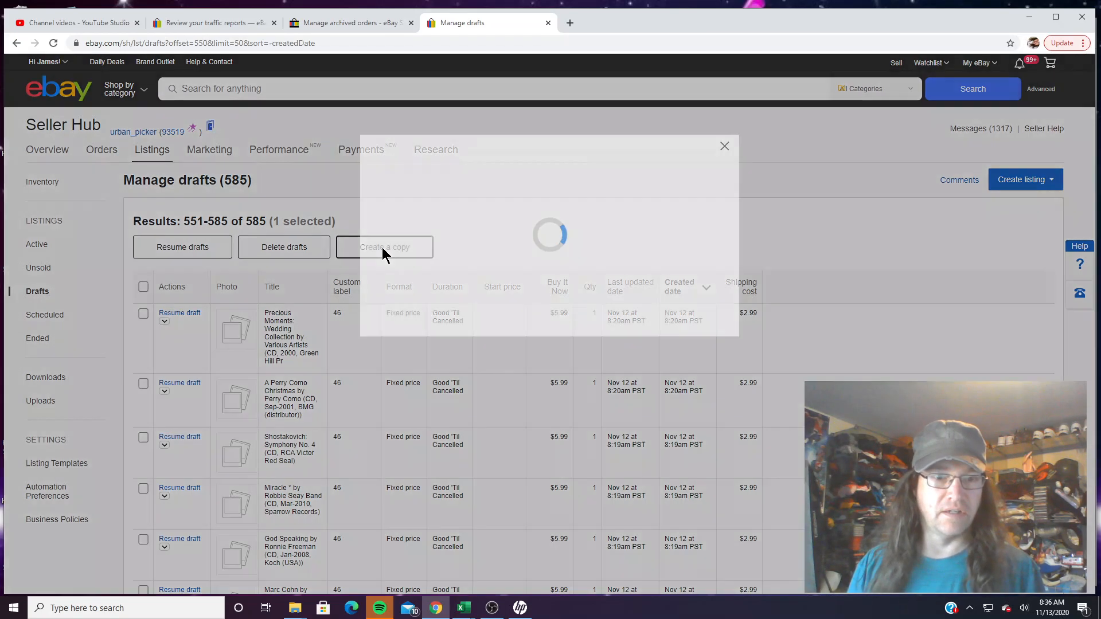
pyautogui.click(622, 313)
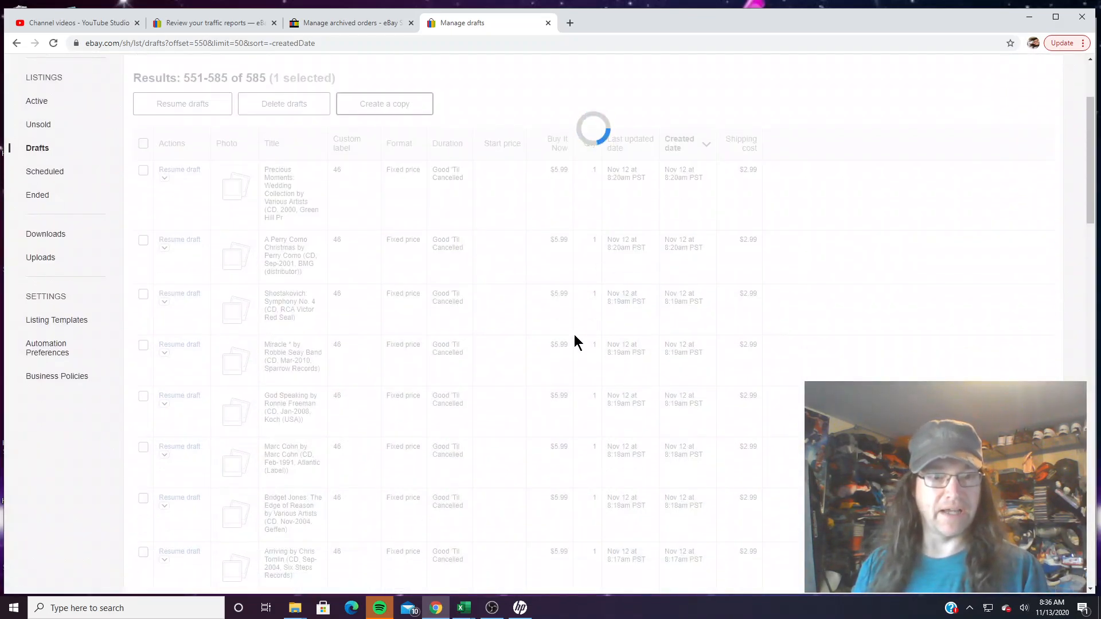
pyautogui.scroll(3, 424, 301)
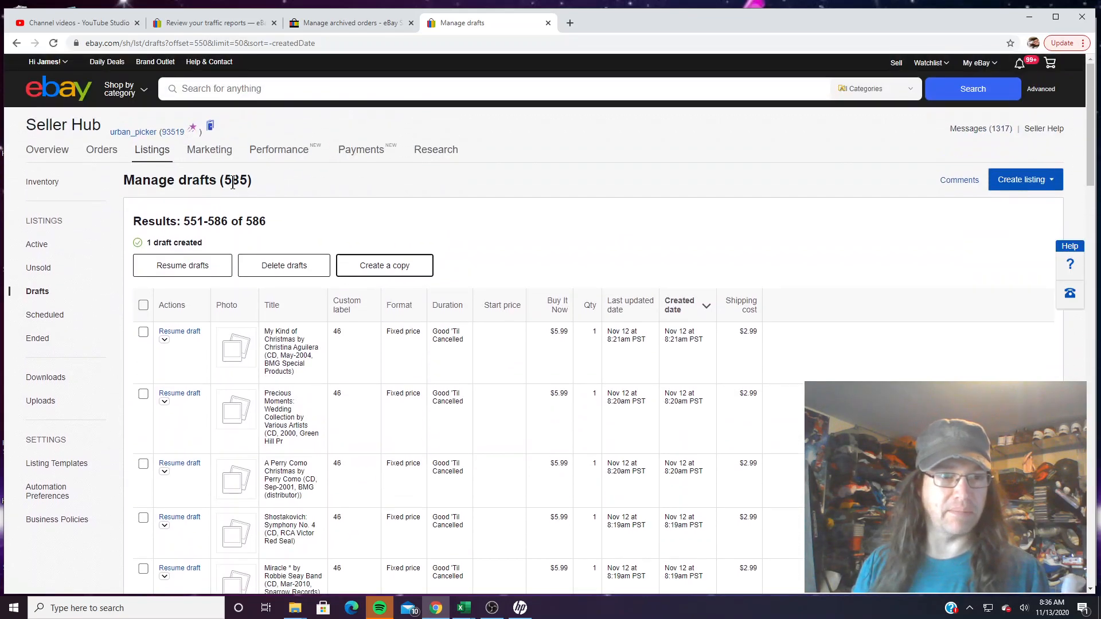
# - Return to the first page of drafts and resume the newly copied Jacket Size L draft
pyautogui.moveTo(156, 151)
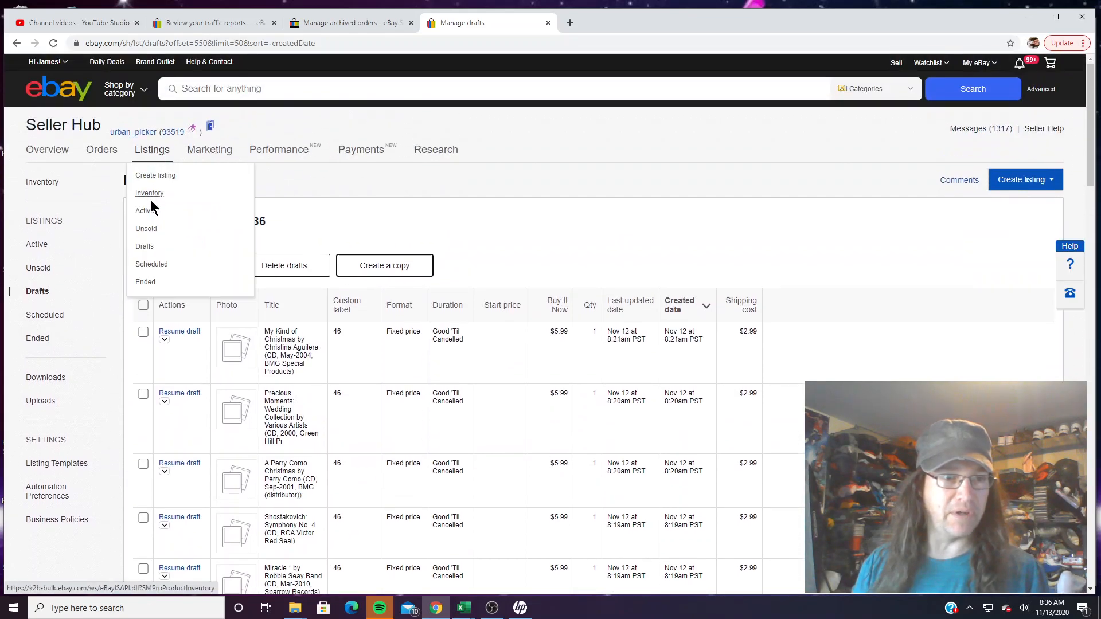
pyautogui.click(144, 247)
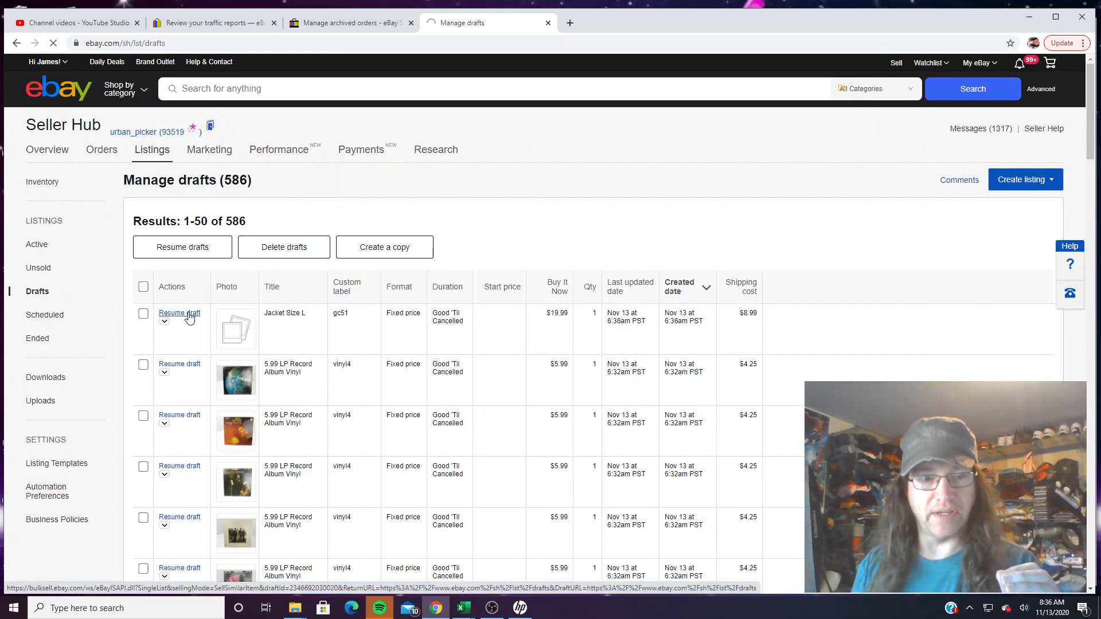
pyautogui.click(189, 314)
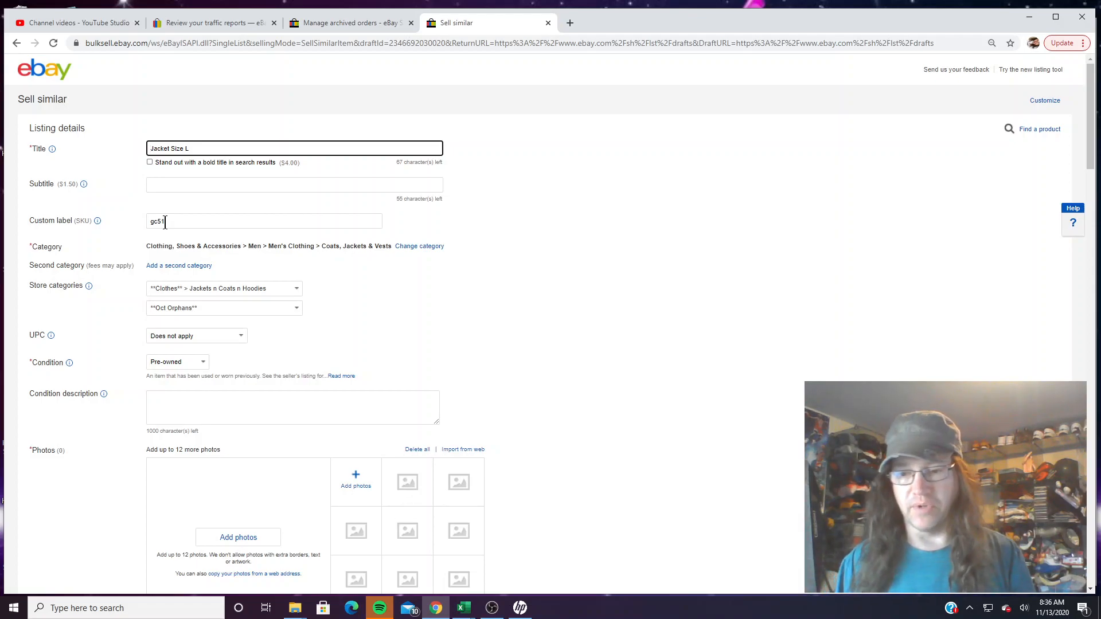
# - Change the listing's second store category to **Nov Orphans**
pyautogui.click(165, 223)
pyautogui.scroll(-1, 135, 219)
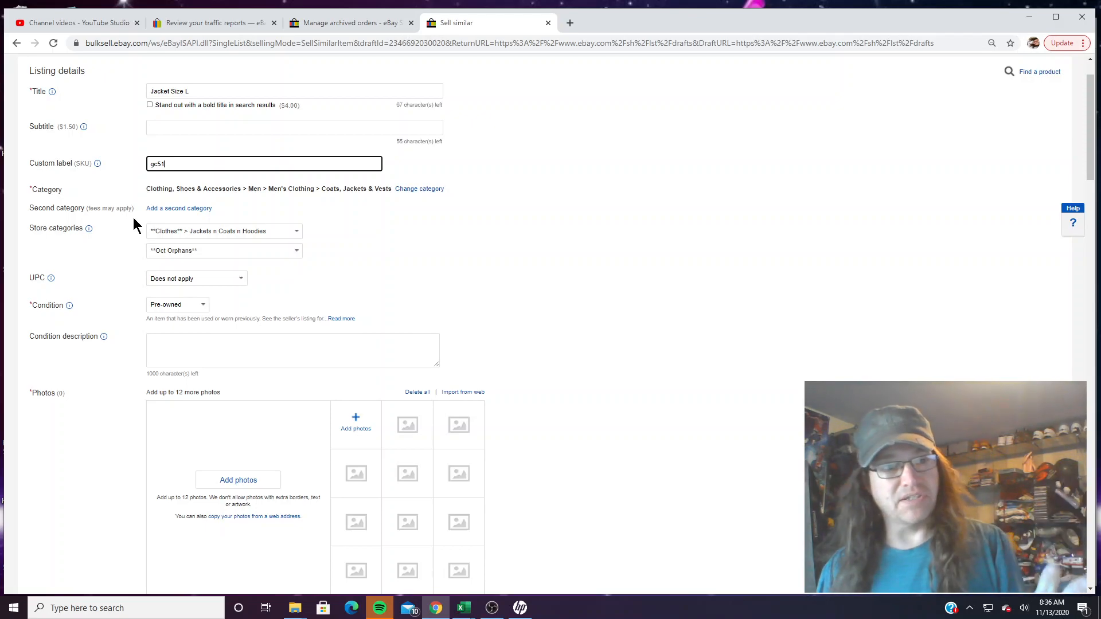
pyautogui.click(180, 252)
pyautogui.scroll(-3, 177, 464)
pyautogui.click(178, 481)
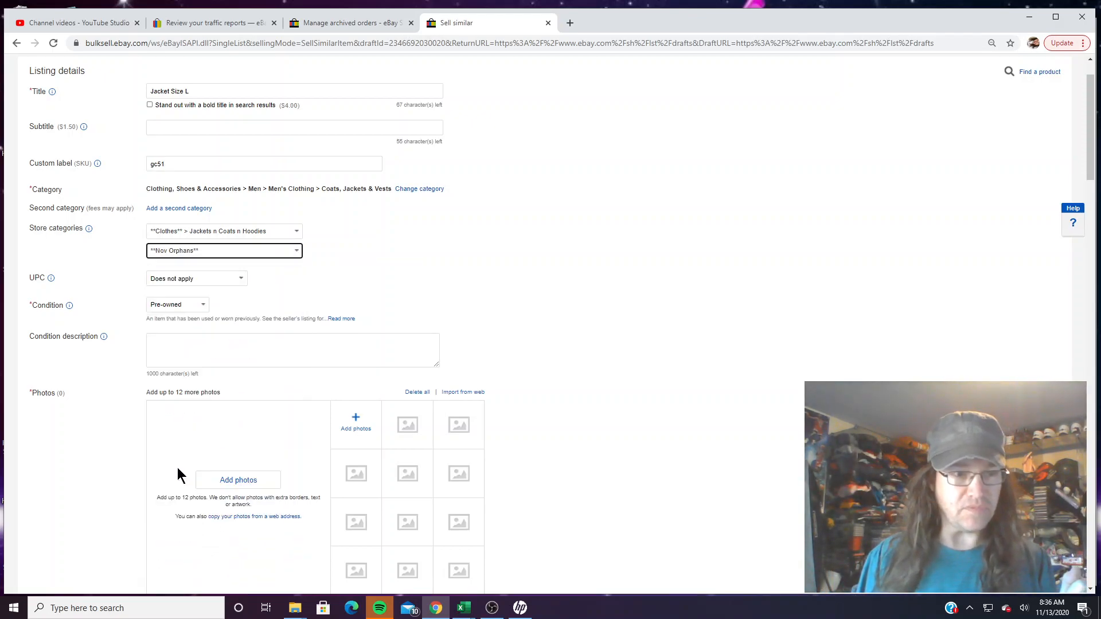
pyautogui.click(132, 291)
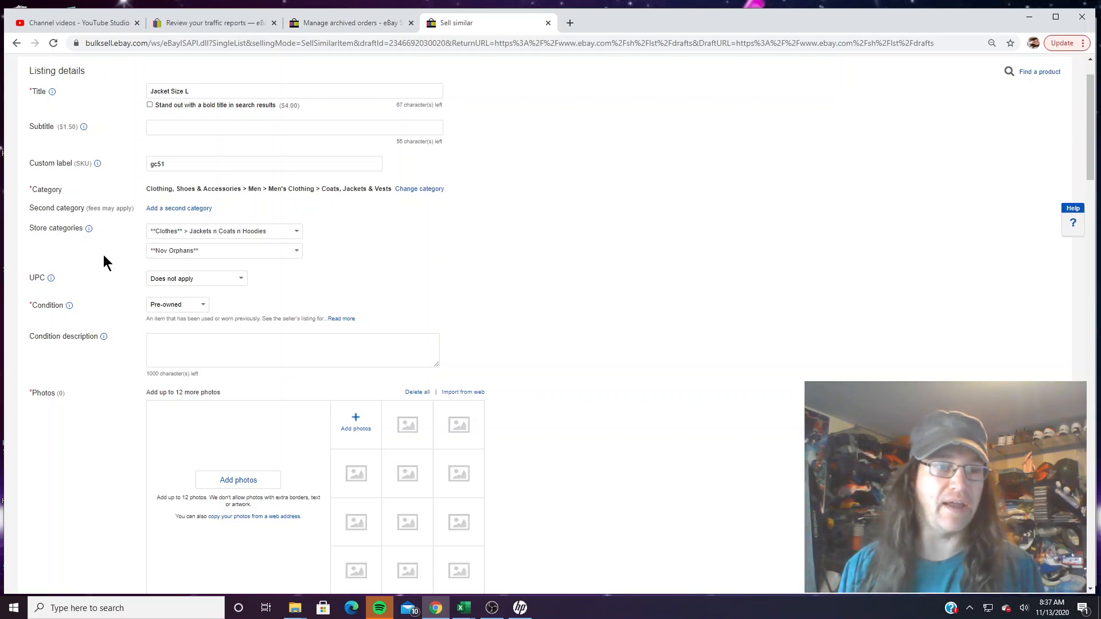
# - Review the jacket listing's title, condition, photo and item specifics fields, including the available color choices
pyautogui.scroll(-5, 103, 254)
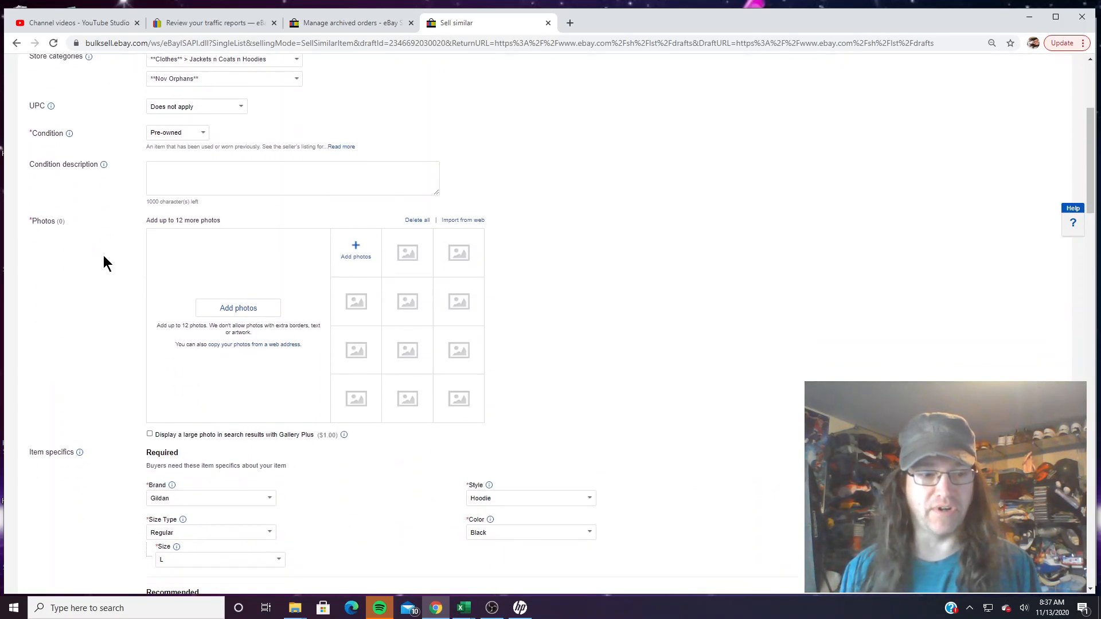
pyautogui.scroll(-1, 103, 267)
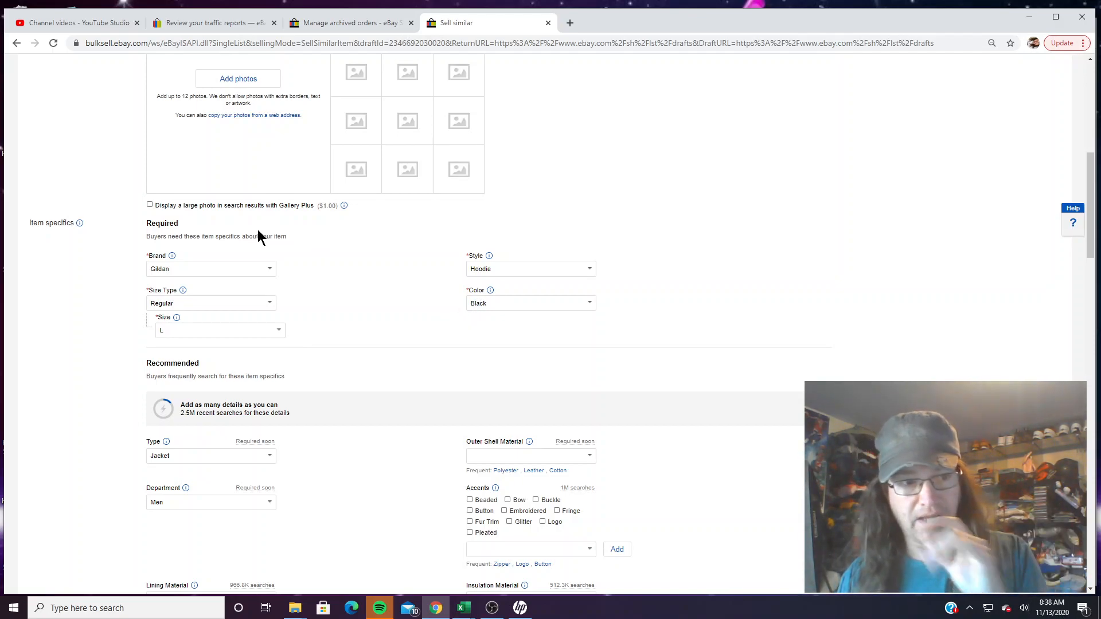
pyautogui.scroll(4, 307, 229)
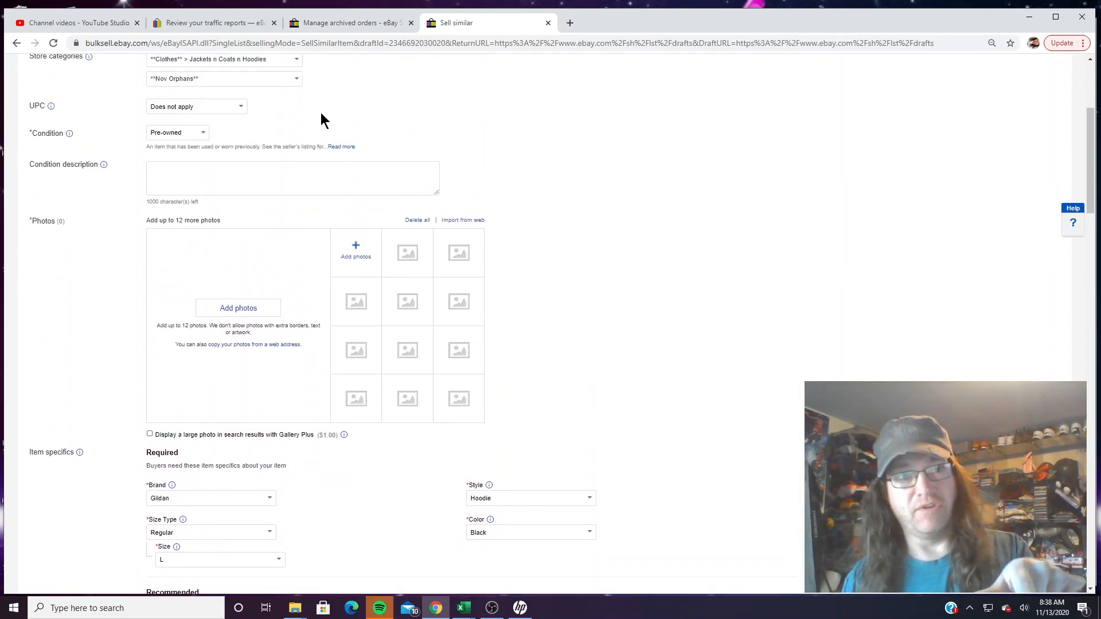
pyautogui.scroll(4, 309, 91)
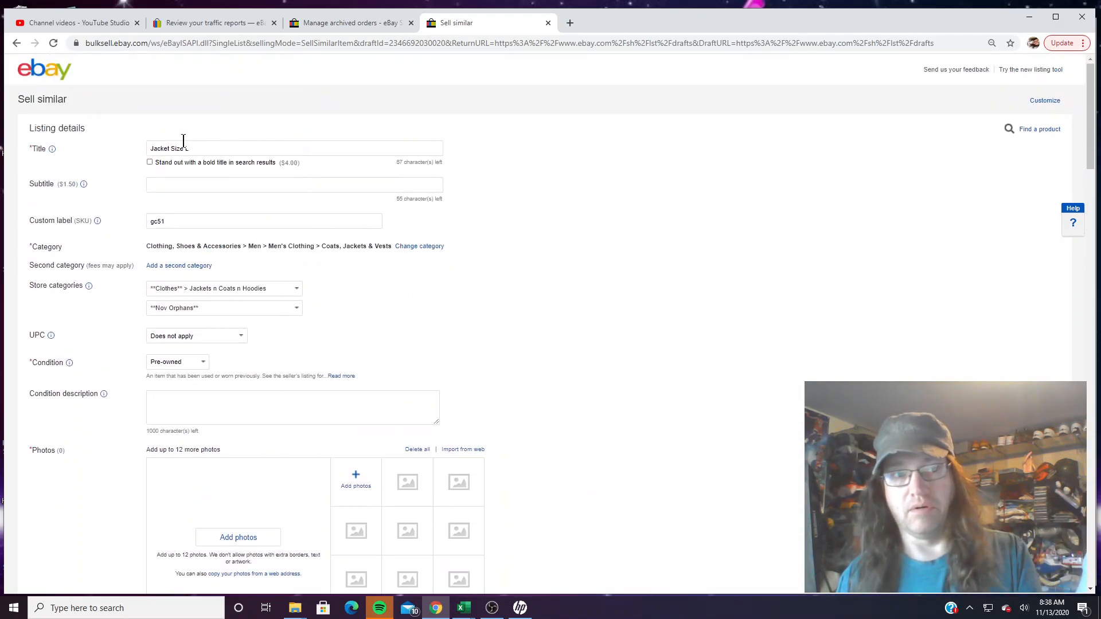
pyautogui.scroll(-3, 270, 181)
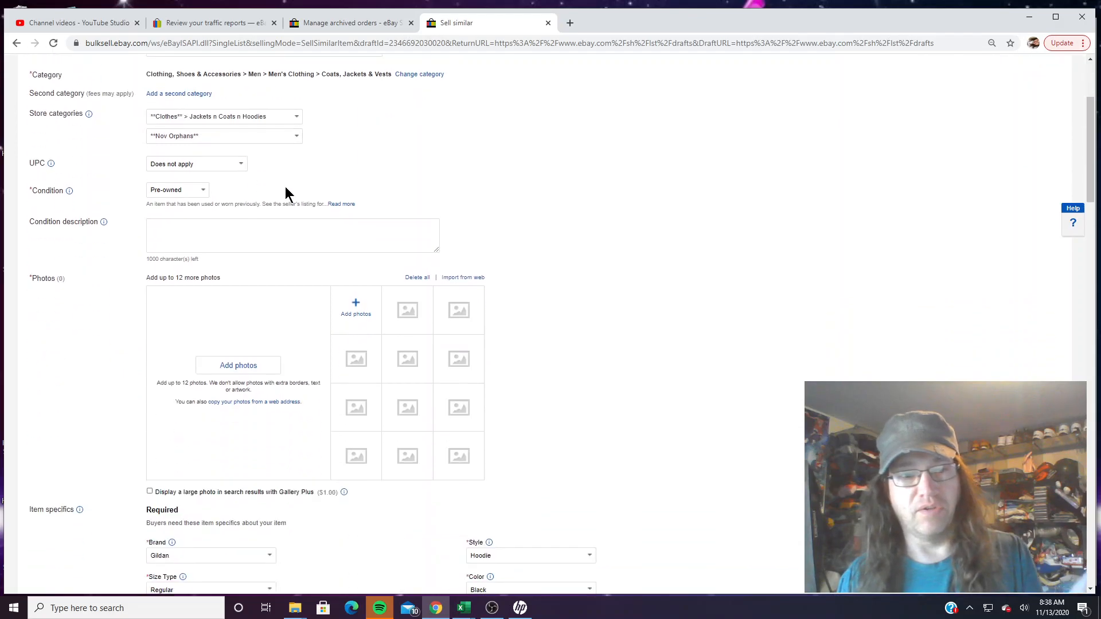
pyautogui.scroll(-1, 342, 479)
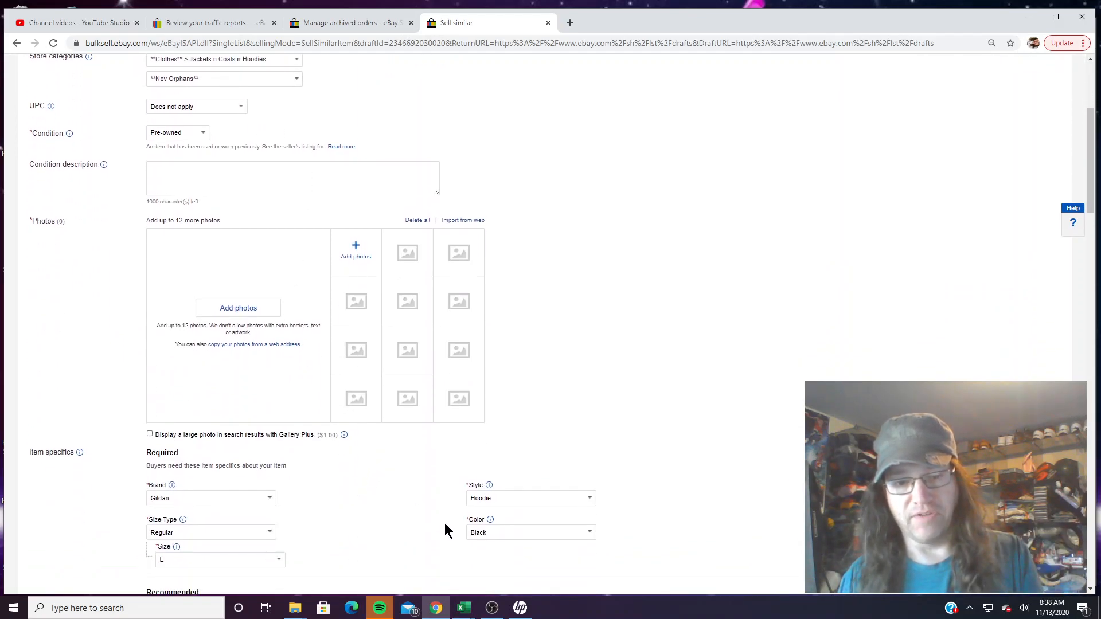
pyautogui.scroll(-1, 123, 408)
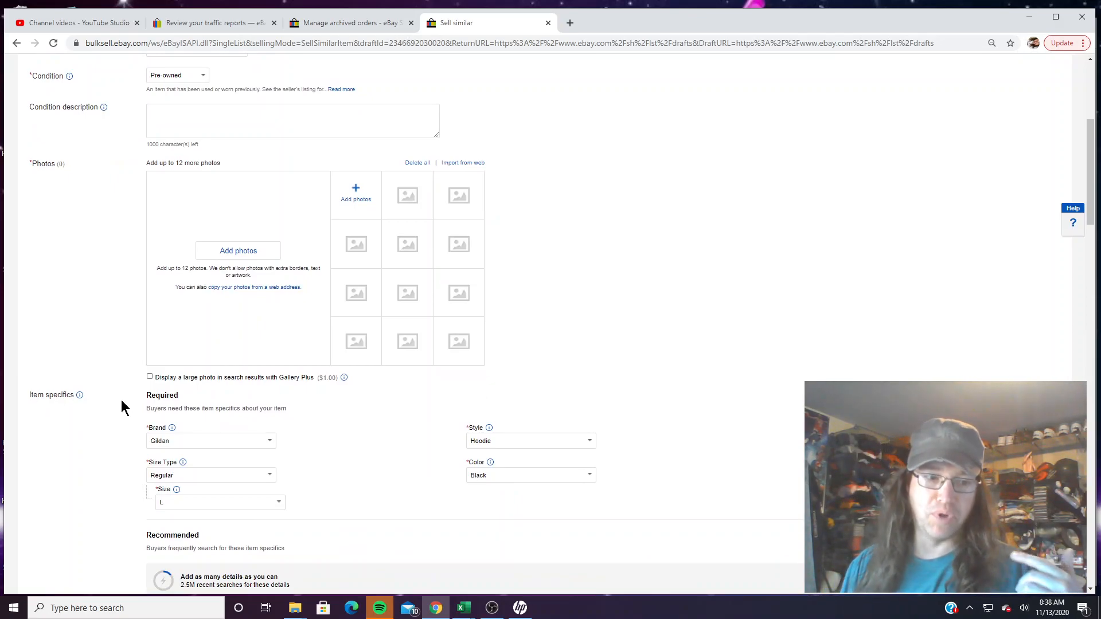
pyautogui.scroll(-1, 226, 457)
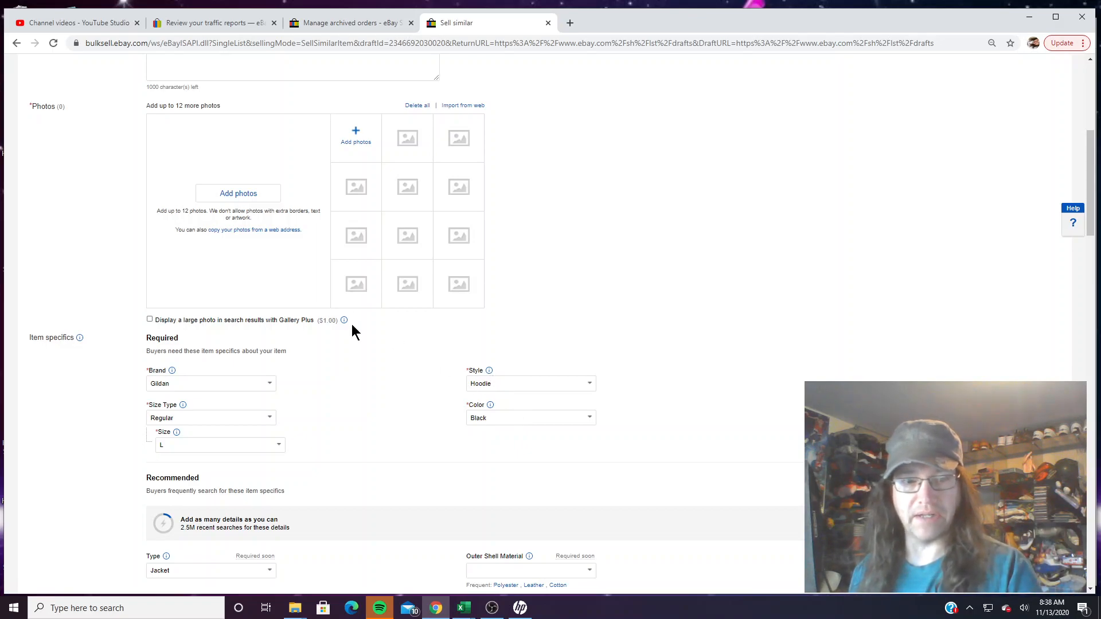
pyautogui.scroll(-2, 350, 357)
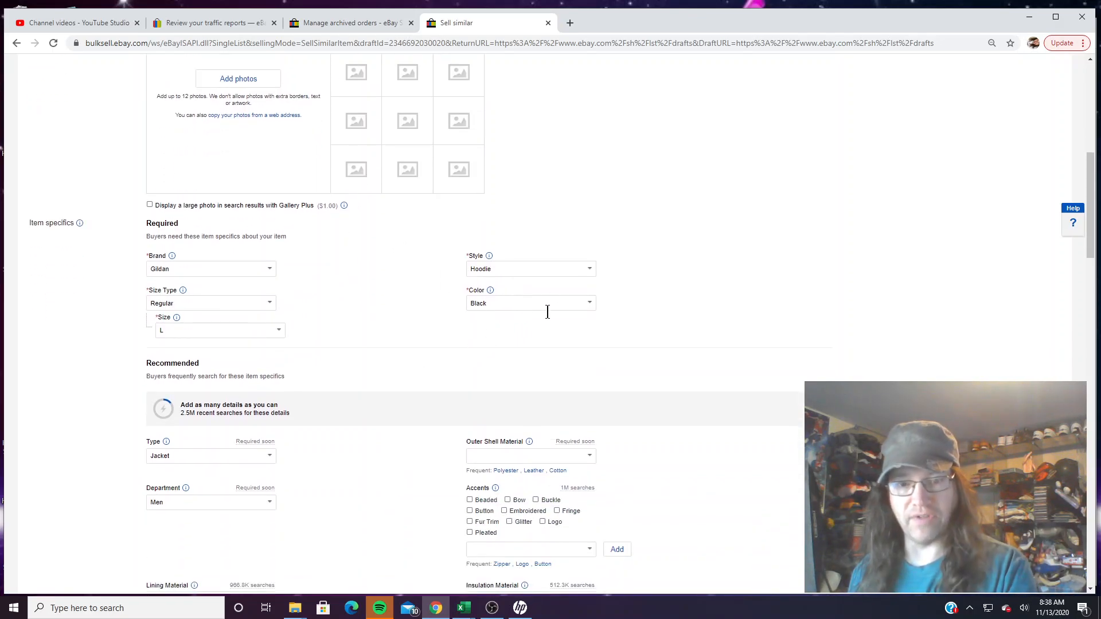
pyautogui.click(590, 303)
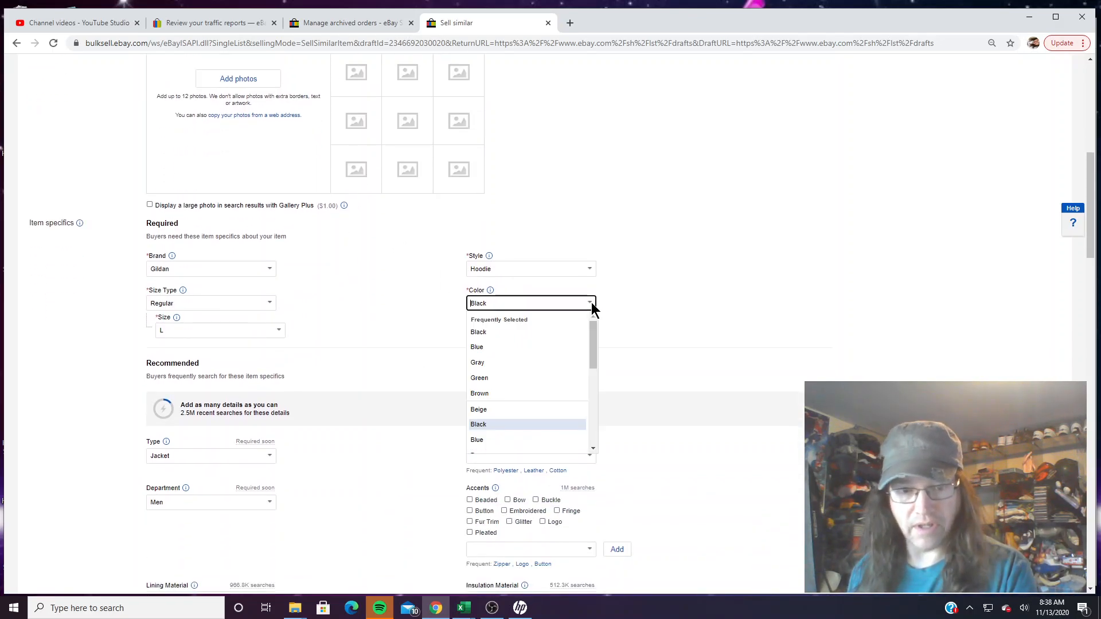
pyautogui.click(433, 298)
pyautogui.scroll(-9, 219, 300)
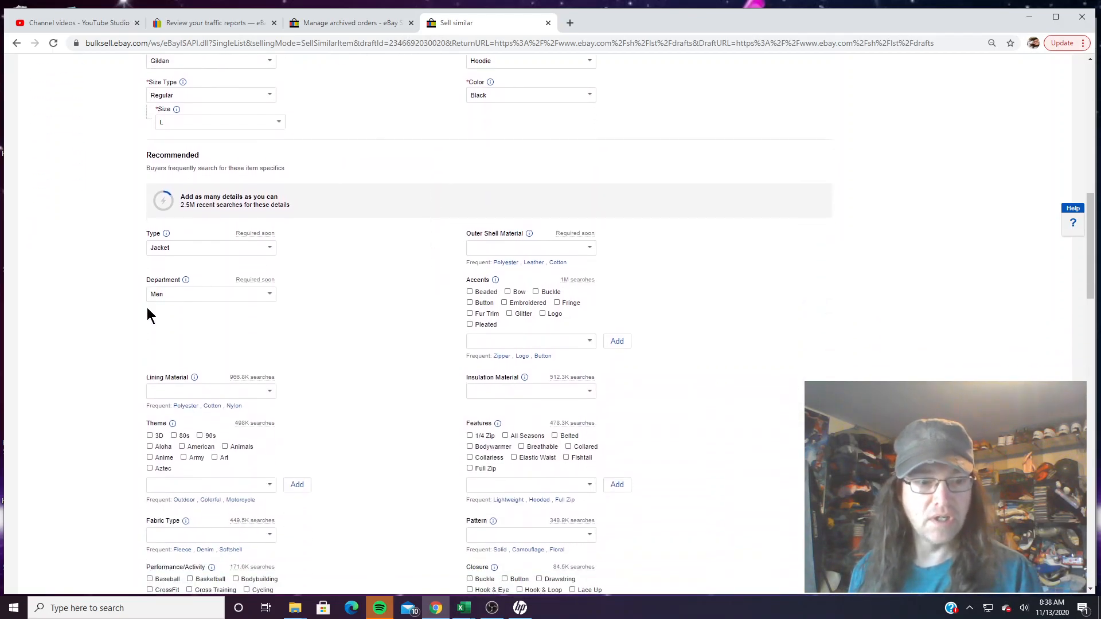
# - Review the jacket listing's selling details and view the rates in its Jacket shipping policy
pyautogui.scroll(-10, 132, 308)
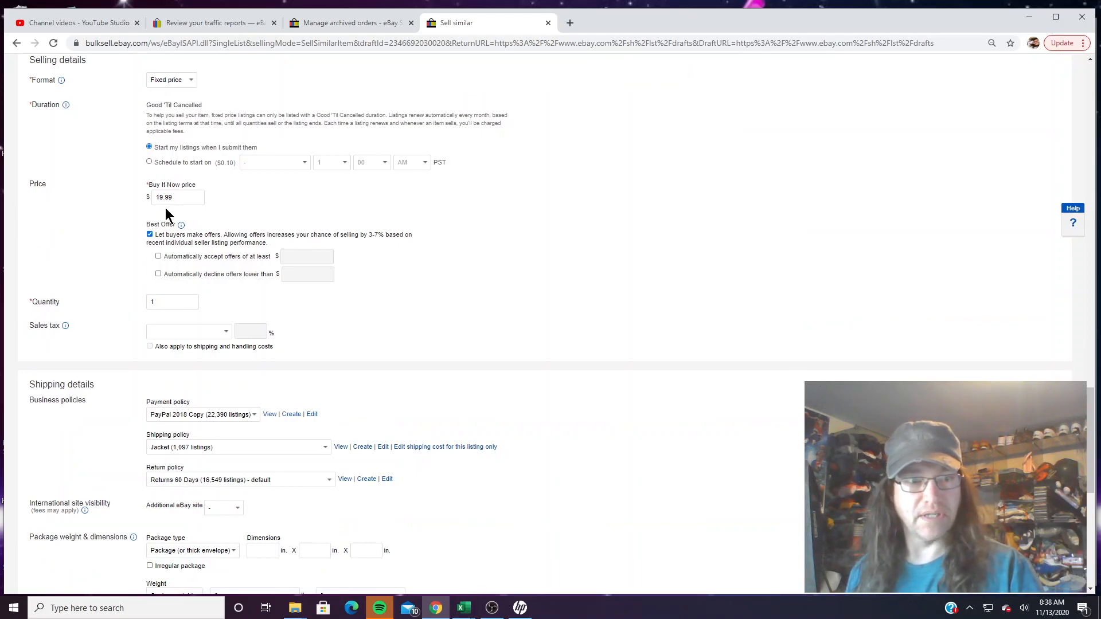
pyautogui.scroll(-1, 137, 207)
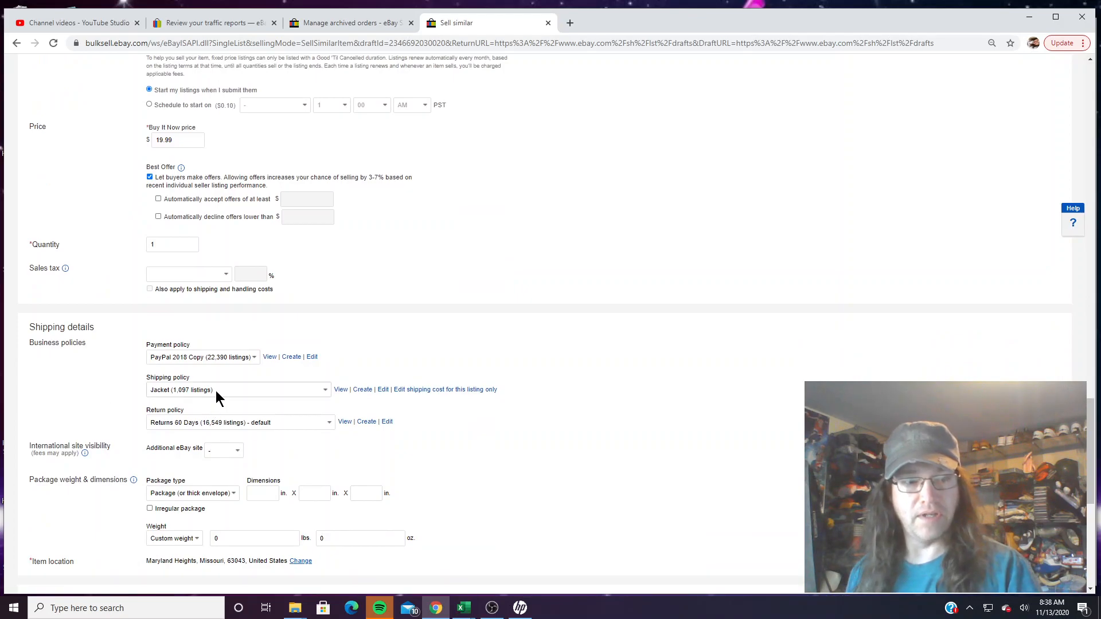
pyautogui.click(340, 390)
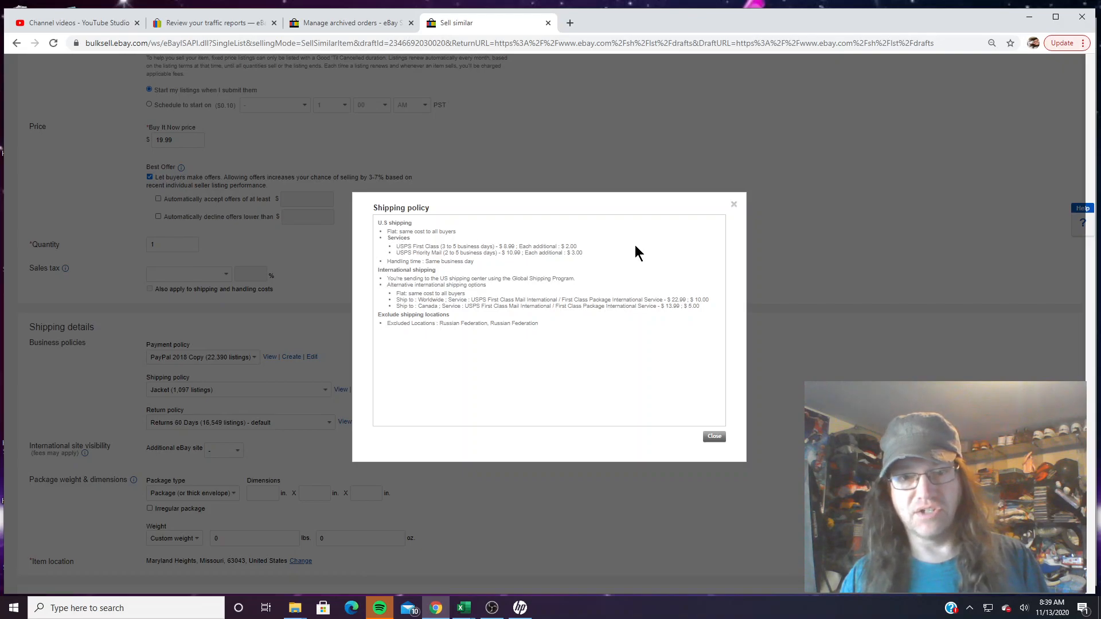
pyautogui.moveTo(503, 247); pyautogui.dragTo(523, 244)
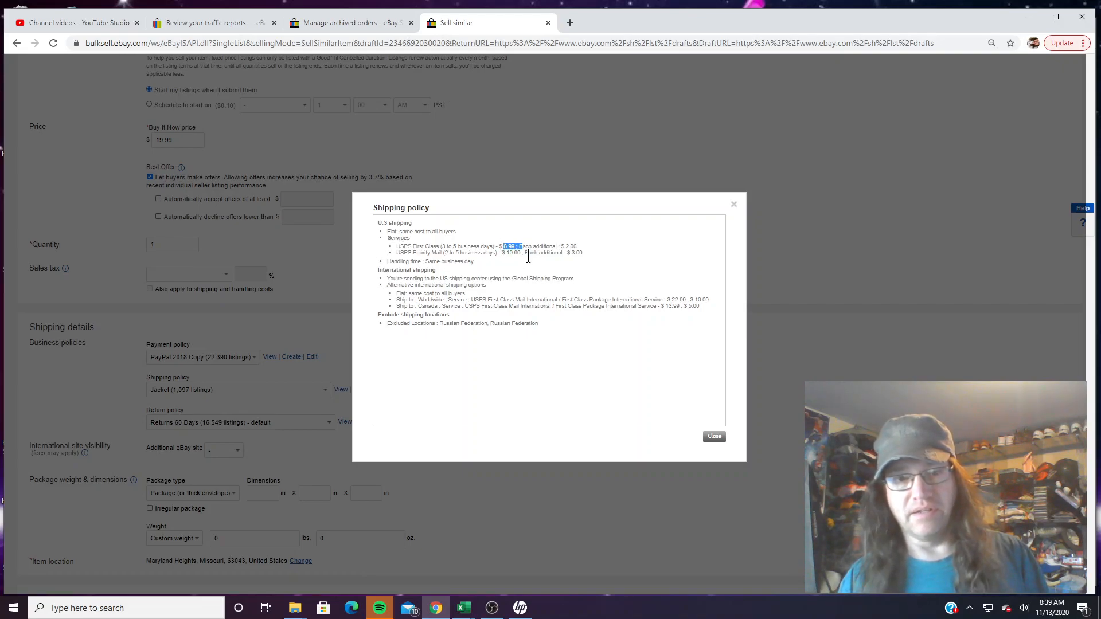
pyautogui.moveTo(664, 299); pyautogui.dragTo(702, 299)
pyautogui.click(733, 205)
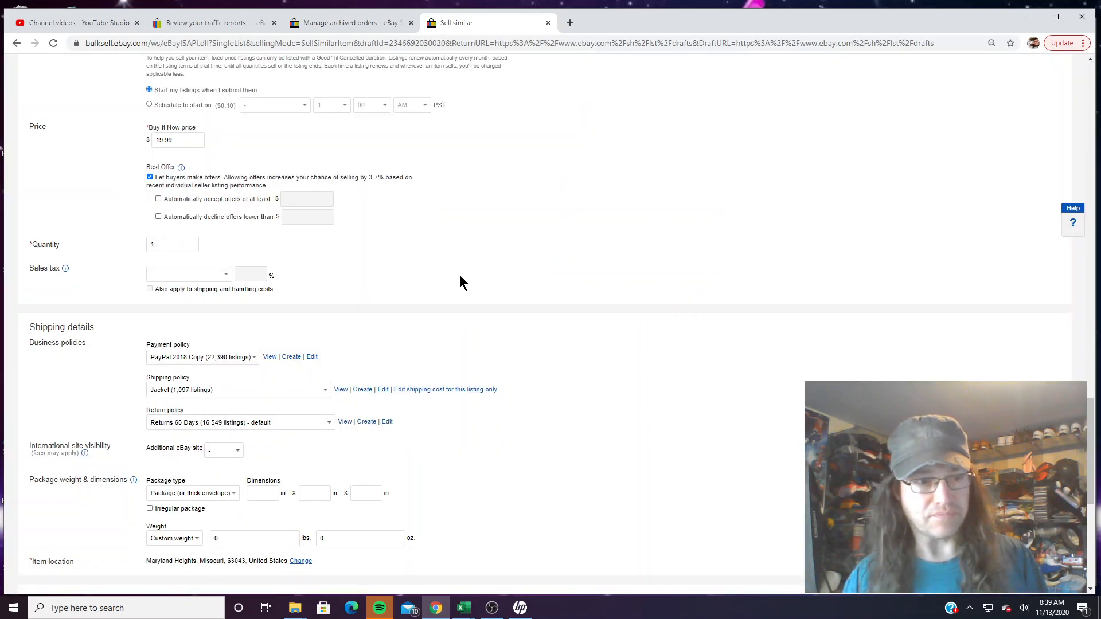
# - Return to the drafts list and delete the Jacket Size L draft with custom label gc51
pyautogui.scroll(-5, 318, 392)
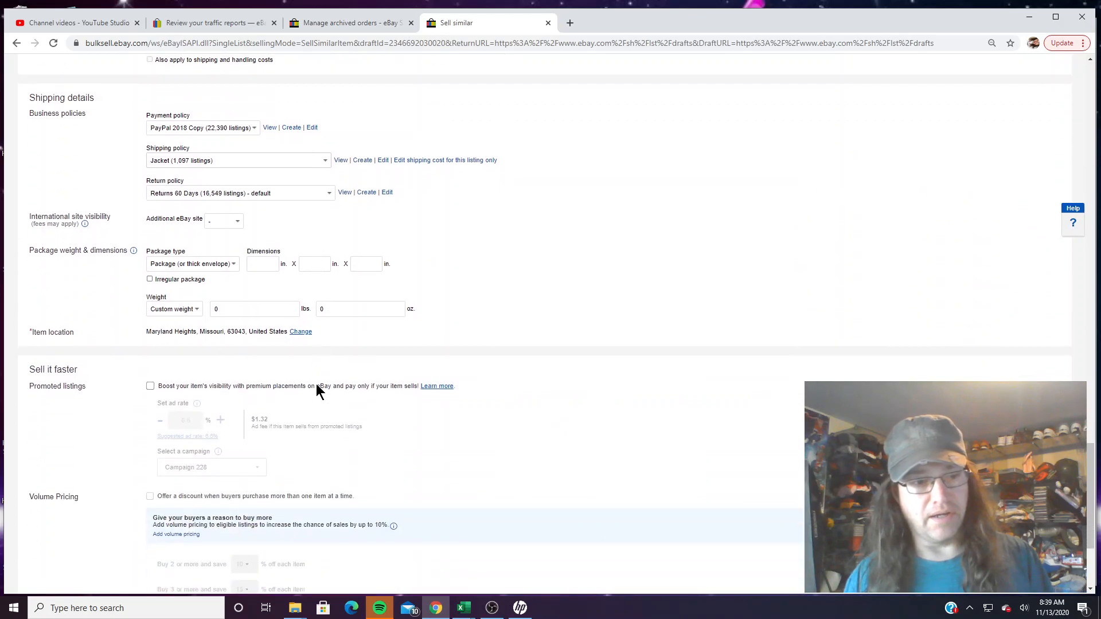
pyautogui.scroll(-2, 317, 401)
pyautogui.click(245, 559)
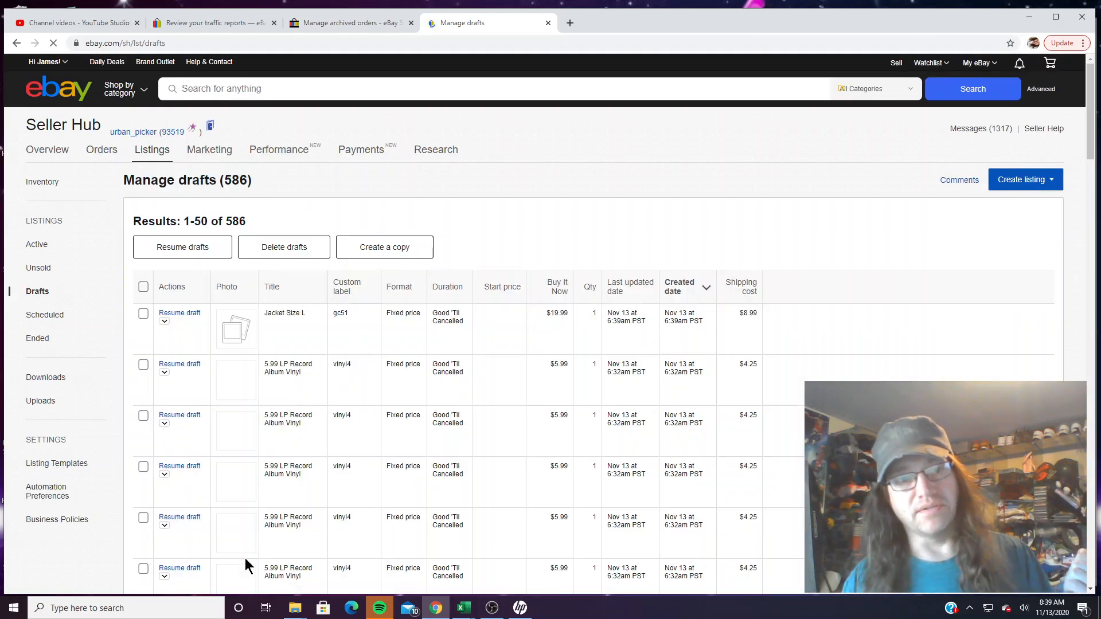
pyautogui.click(144, 314)
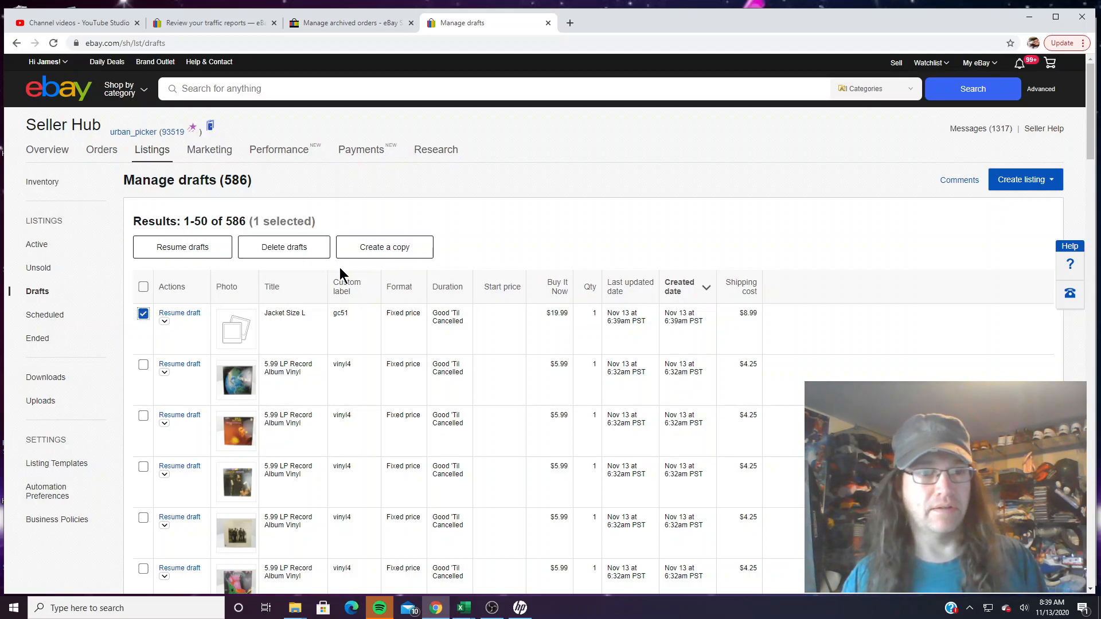
pyautogui.click(280, 247)
pyautogui.click(615, 213)
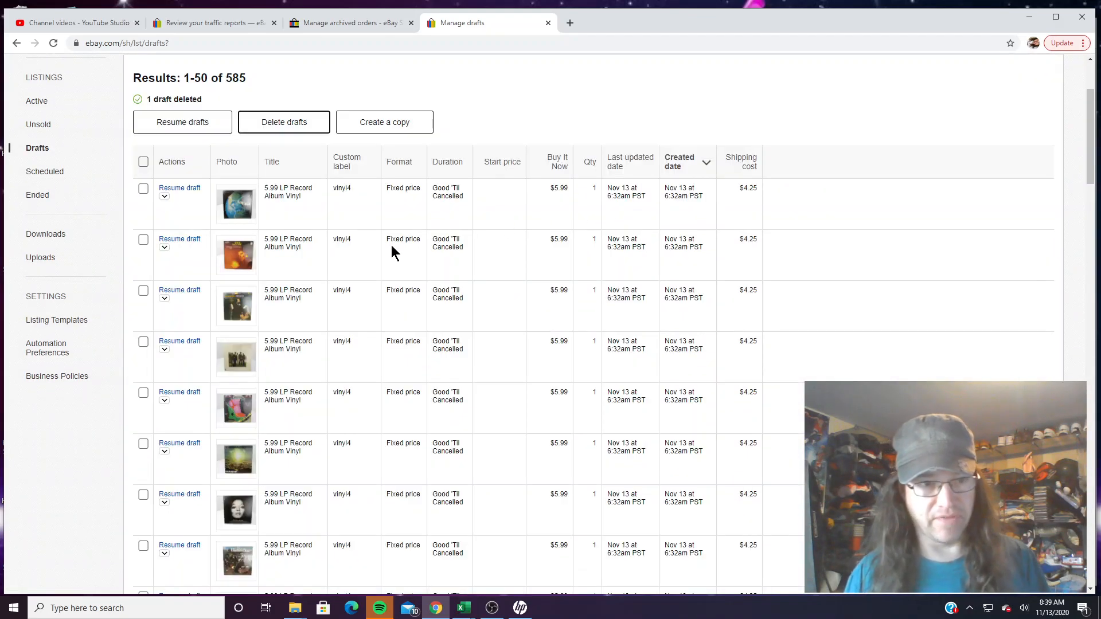
# - Create 10 copies of the 5.99 LP Record Album Vinyl draft that has no photo
pyautogui.scroll(-3, 391, 253)
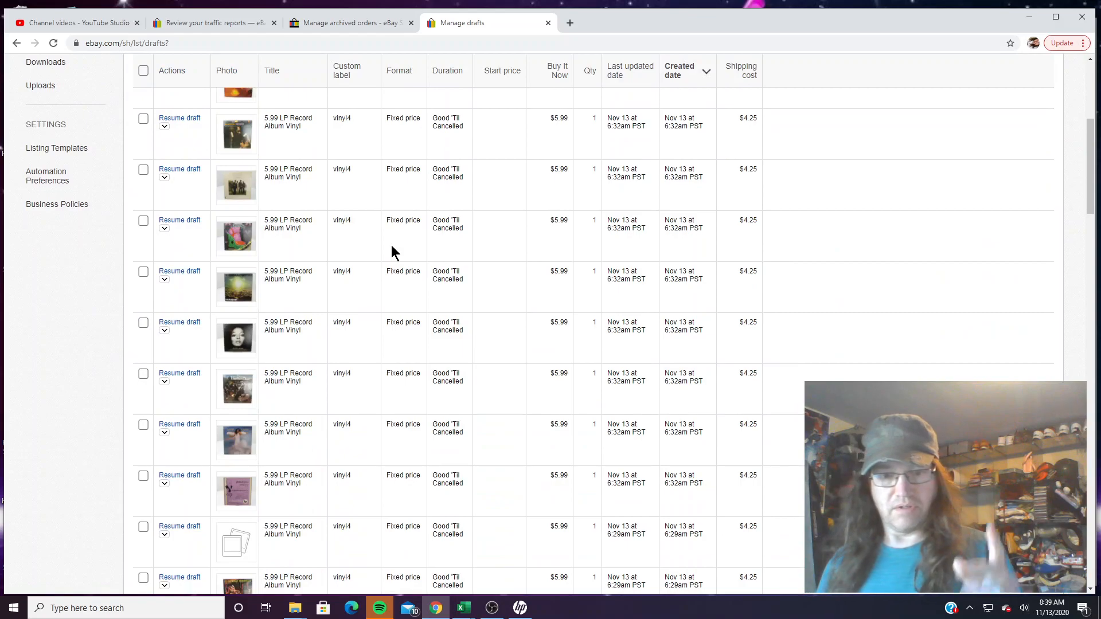
pyautogui.scroll(-2, 391, 245)
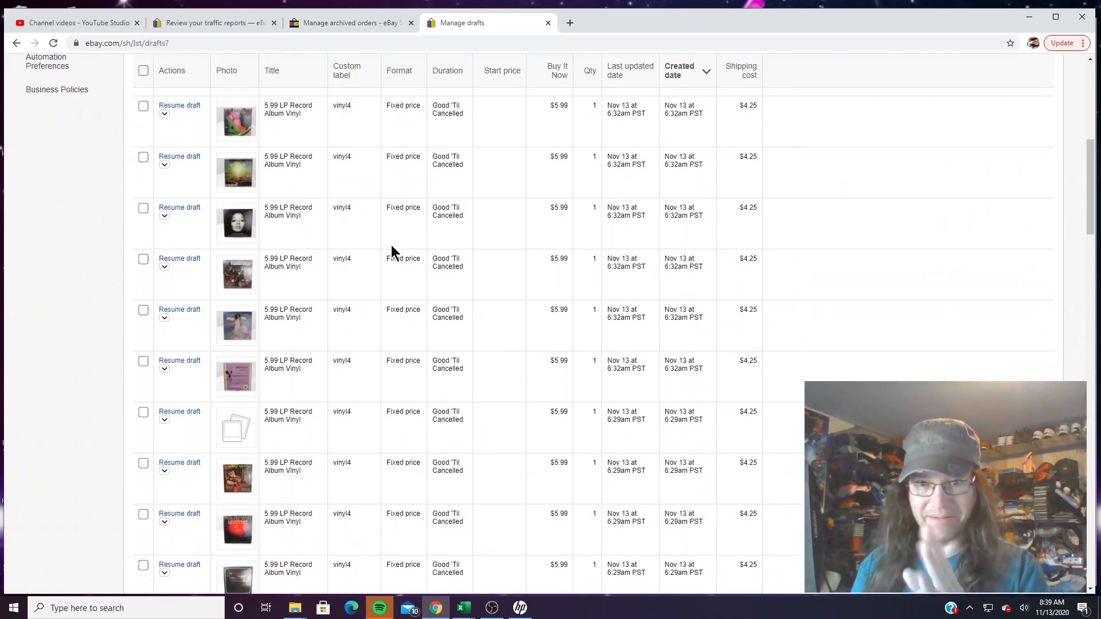
pyautogui.click(144, 412)
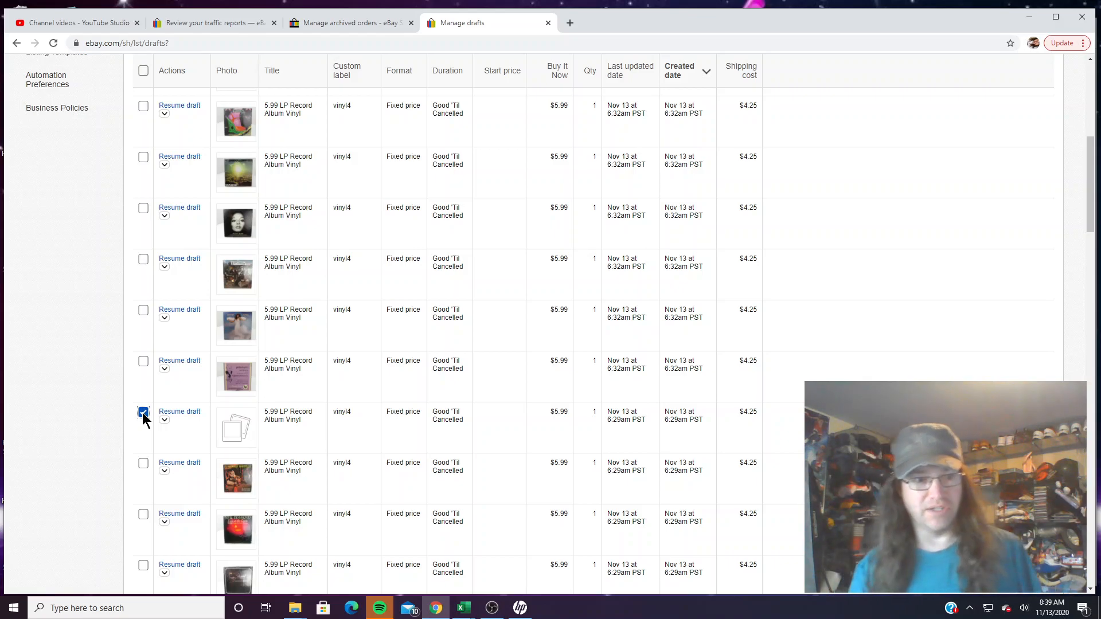
pyautogui.scroll(6, 144, 419)
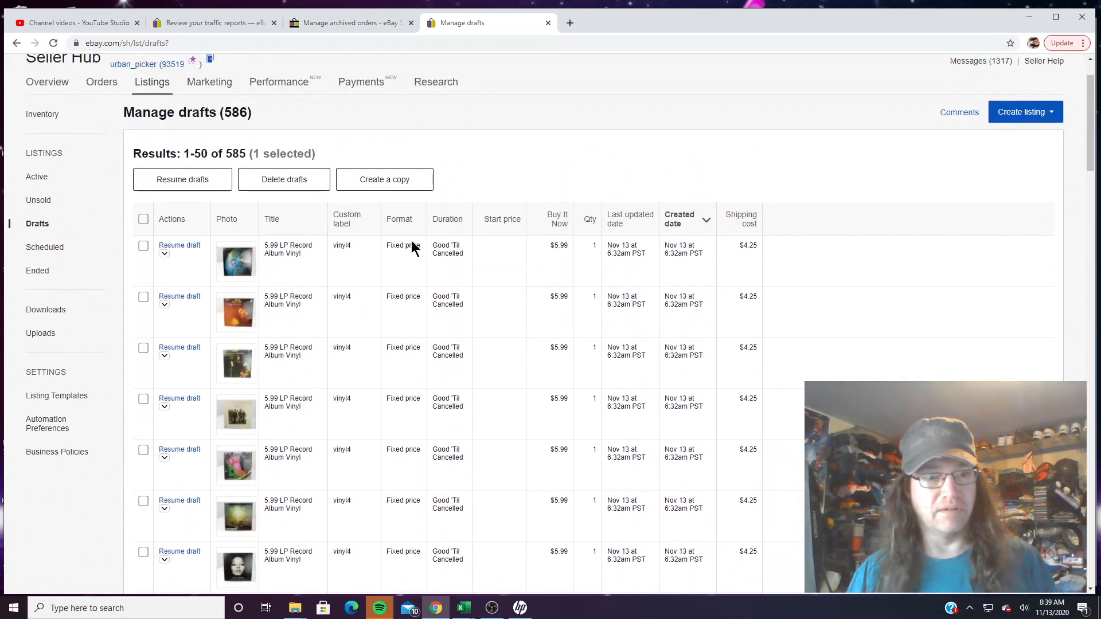
pyautogui.click(398, 181)
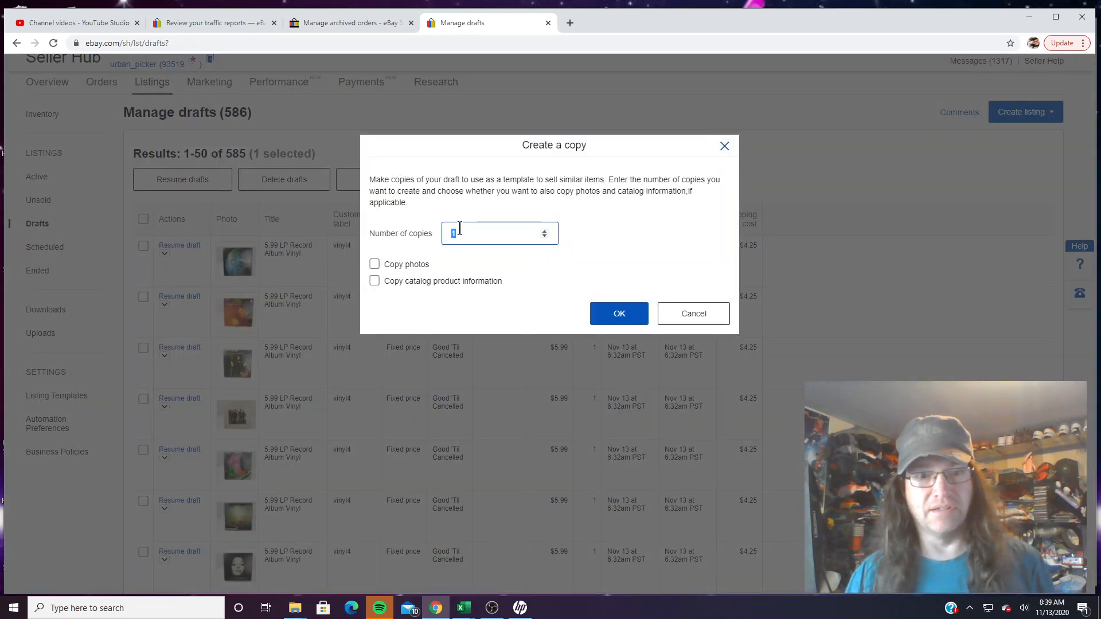
pyautogui.write('0')
pyautogui.press('Return')
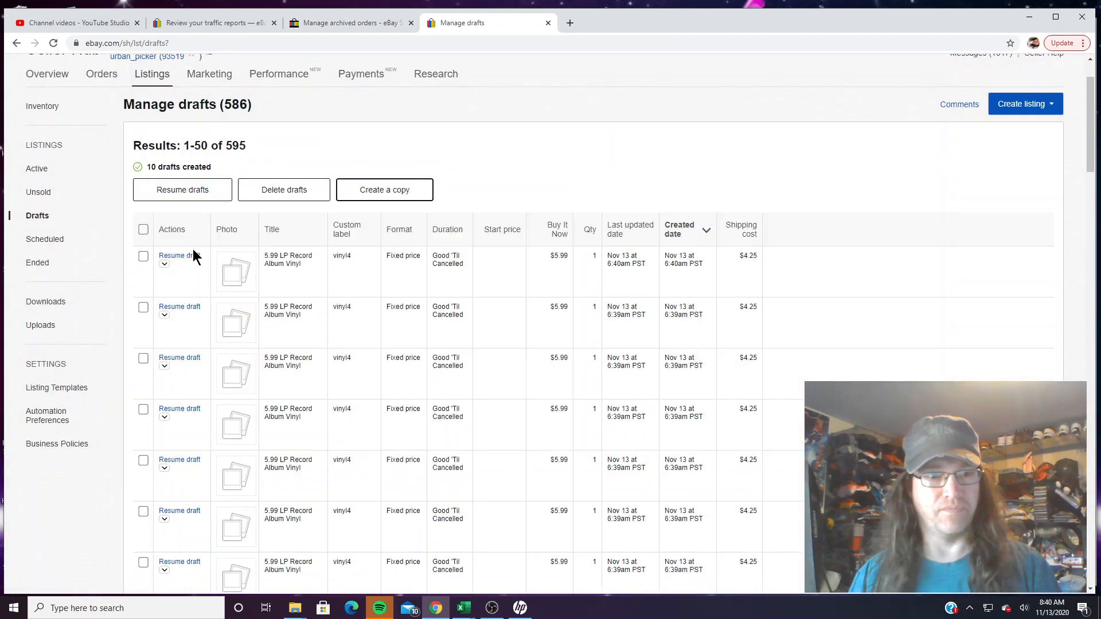
# - Open the original photo-less 5.99 LP Record Album Vinyl draft in a new browser tab
pyautogui.scroll(-9, 185, 250)
pyautogui.scroll(-4, 185, 251)
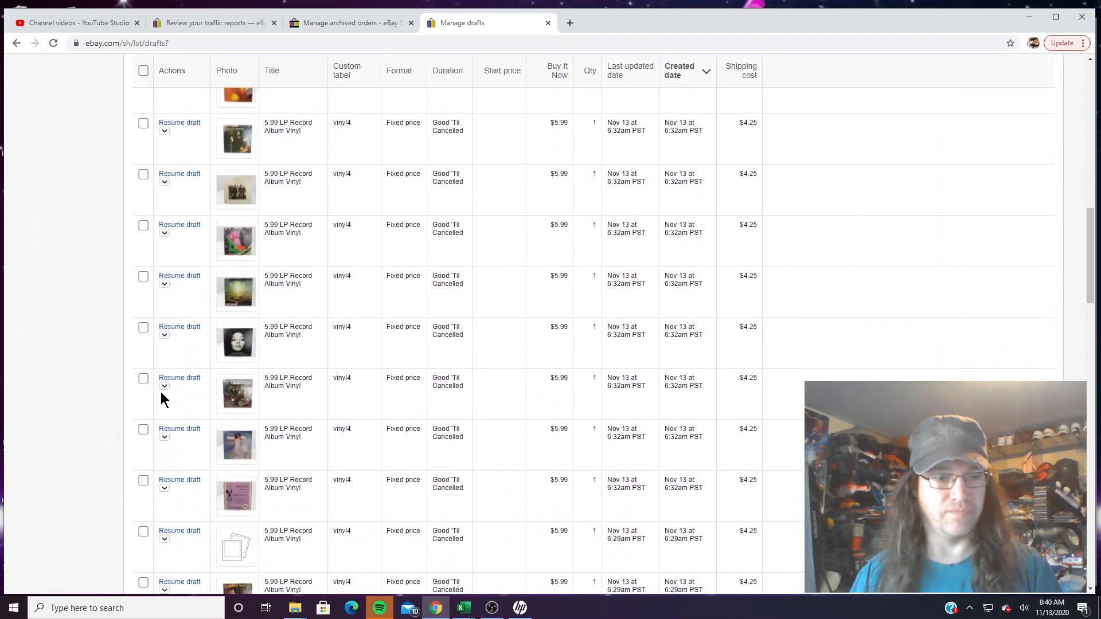
pyautogui.rightClick(185, 531)
pyautogui.click(229, 439)
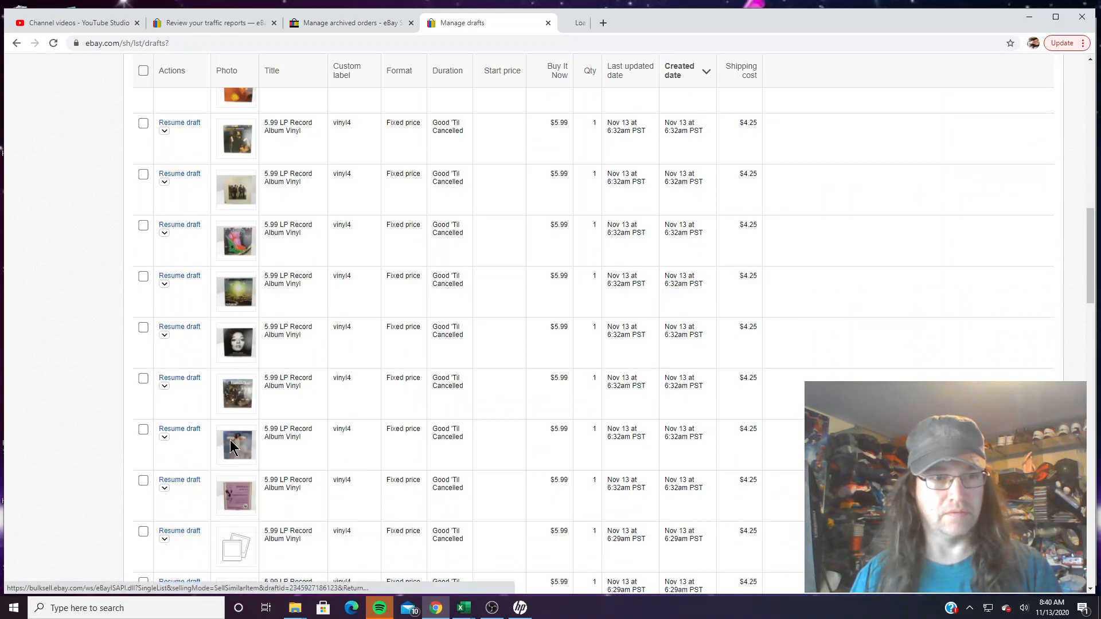
# - Open the first nine newly copied vinyl record drafts, each in its own new browser tab
pyautogui.scroll(-1, 191, 203)
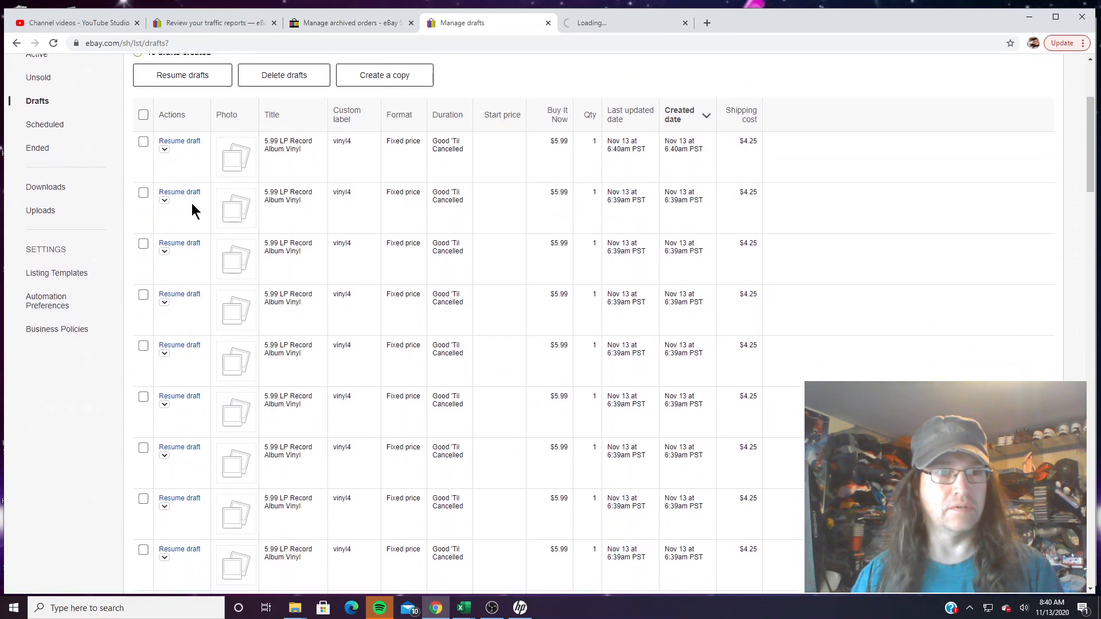
pyautogui.rightClick(185, 141)
pyautogui.click(196, 147)
pyautogui.rightClick(184, 194)
pyautogui.click(205, 202)
pyautogui.rightClick(186, 251)
pyautogui.click(197, 249)
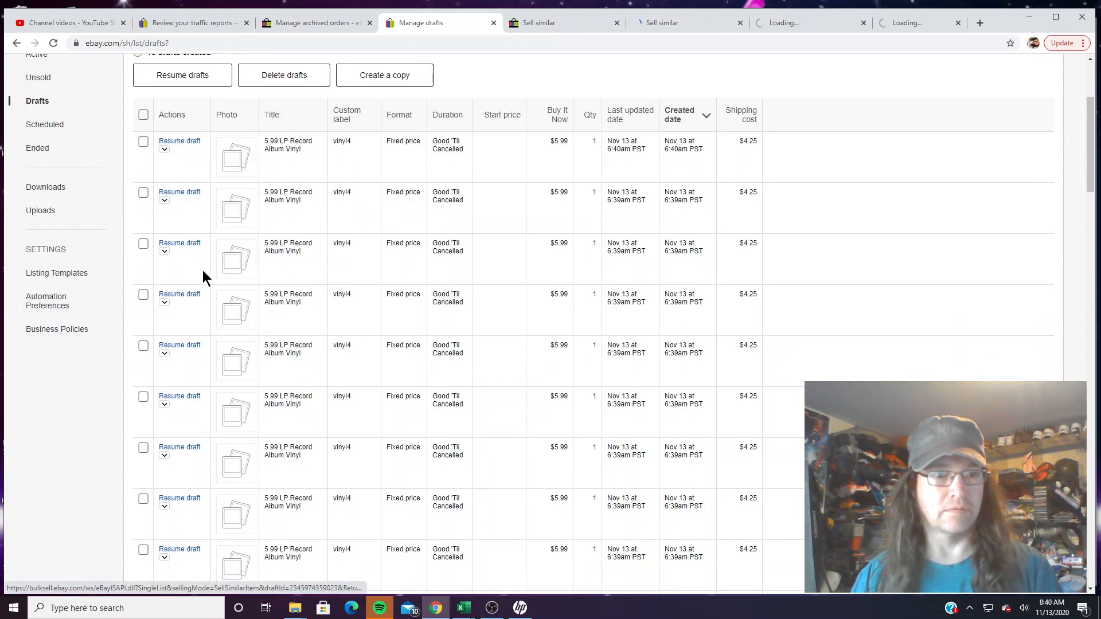
pyautogui.rightClick(192, 296)
pyautogui.click(203, 304)
pyautogui.rightClick(179, 347)
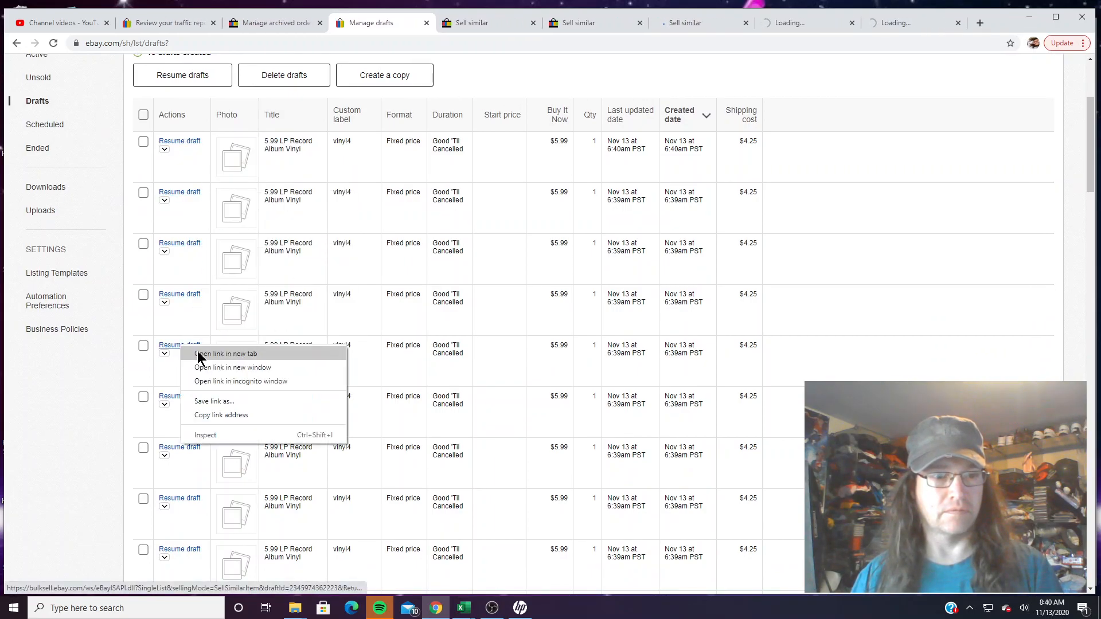
pyautogui.click(196, 354)
pyautogui.rightClick(189, 402)
pyautogui.click(201, 408)
pyautogui.rightClick(192, 450)
pyautogui.click(201, 460)
pyautogui.rightClick(175, 499)
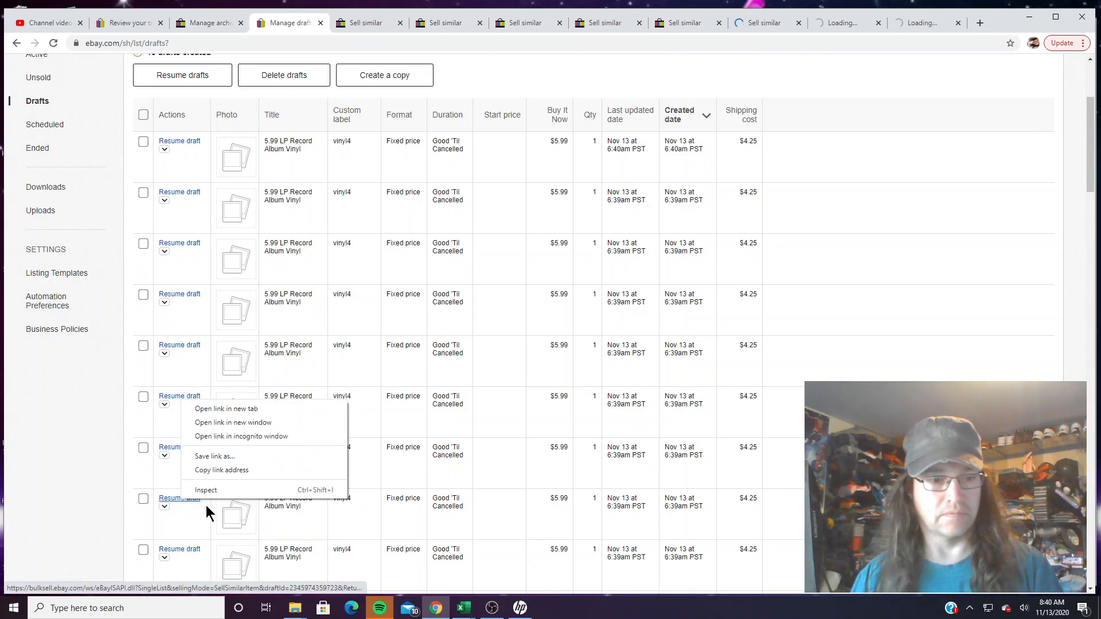
pyautogui.click(223, 414)
pyautogui.scroll(-1, 222, 413)
pyautogui.rightClick(191, 492)
pyautogui.click(208, 496)
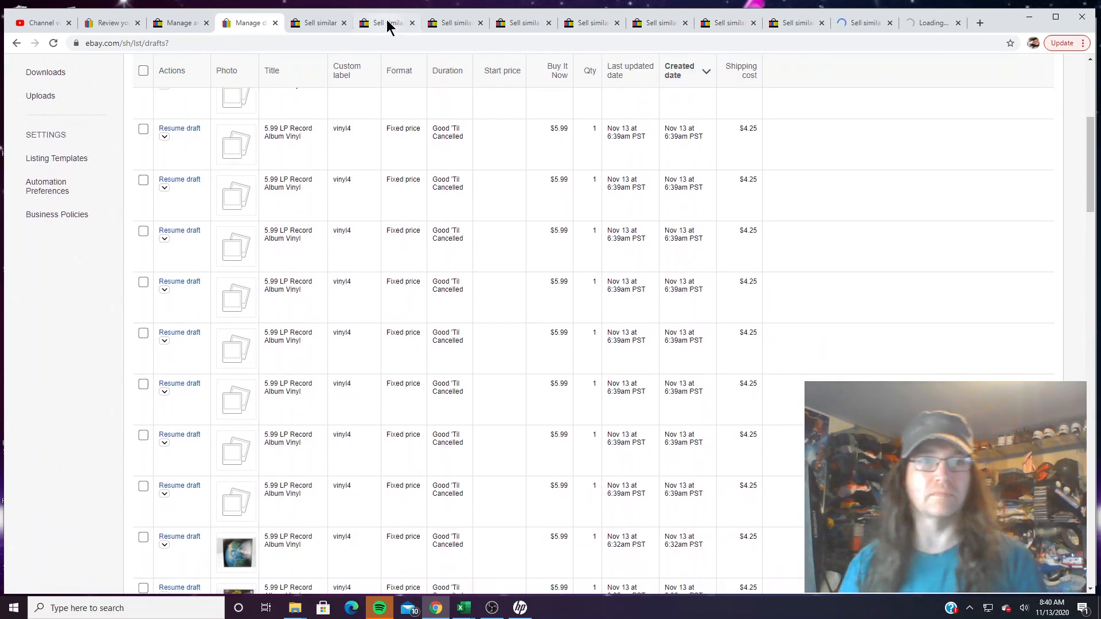
# - Add the photos IMG_7126.JPG and IMG_7127.JPG from the Vinyl 4 folder to the first opened vinyl draft
pyautogui.click(325, 23)
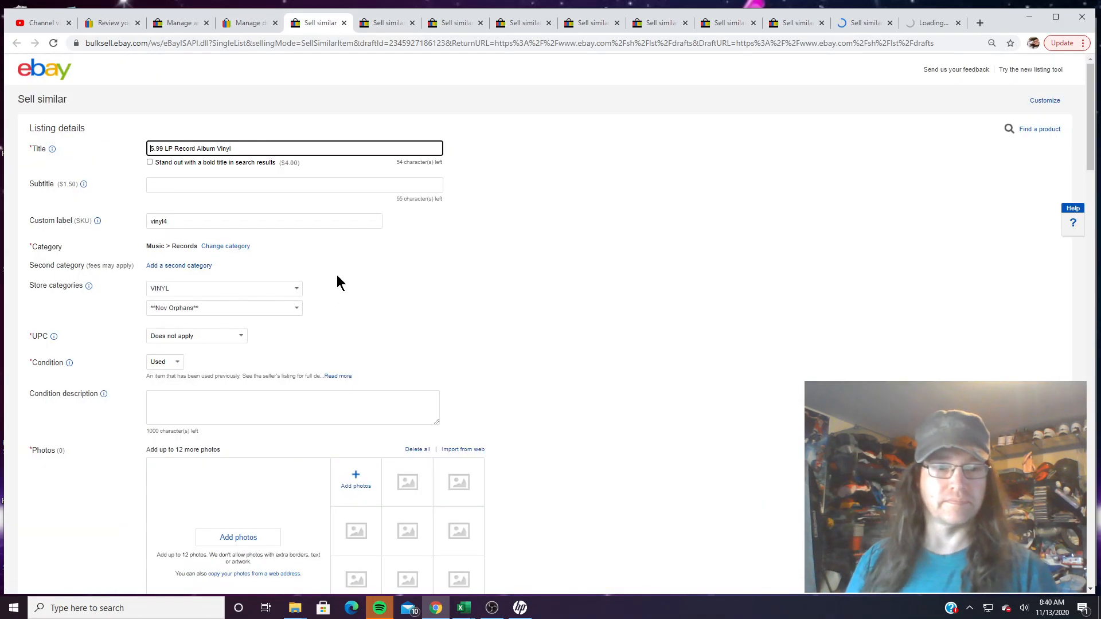
pyautogui.click(351, 489)
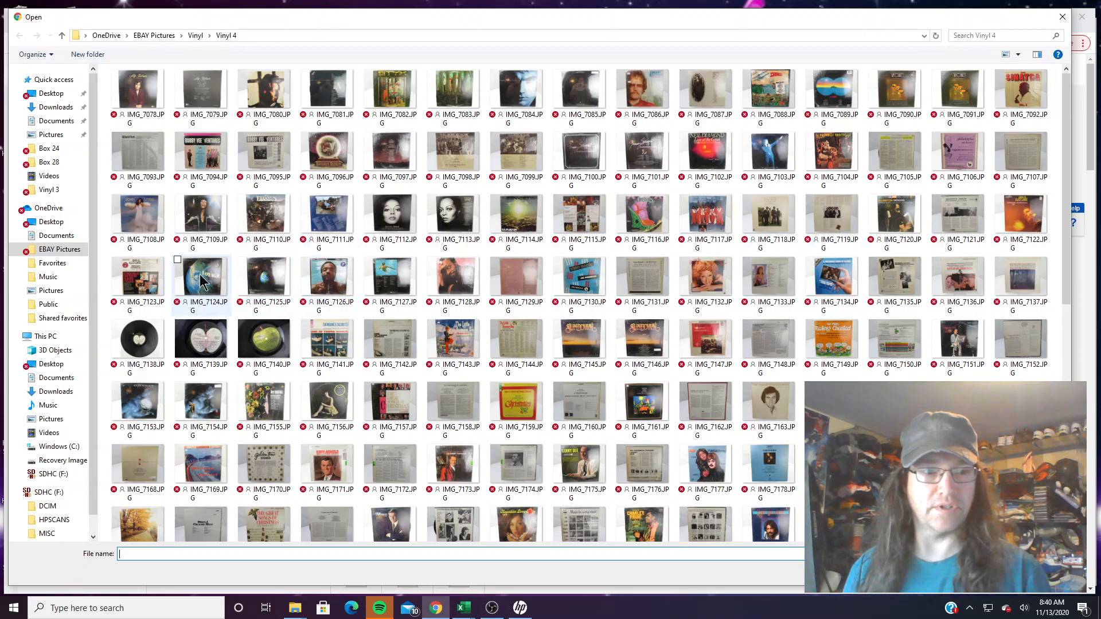
pyautogui.click(331, 284)
pyautogui.keyDown('ctrl'); pyautogui.click(396, 284); pyautogui.keyUp('ctrl')
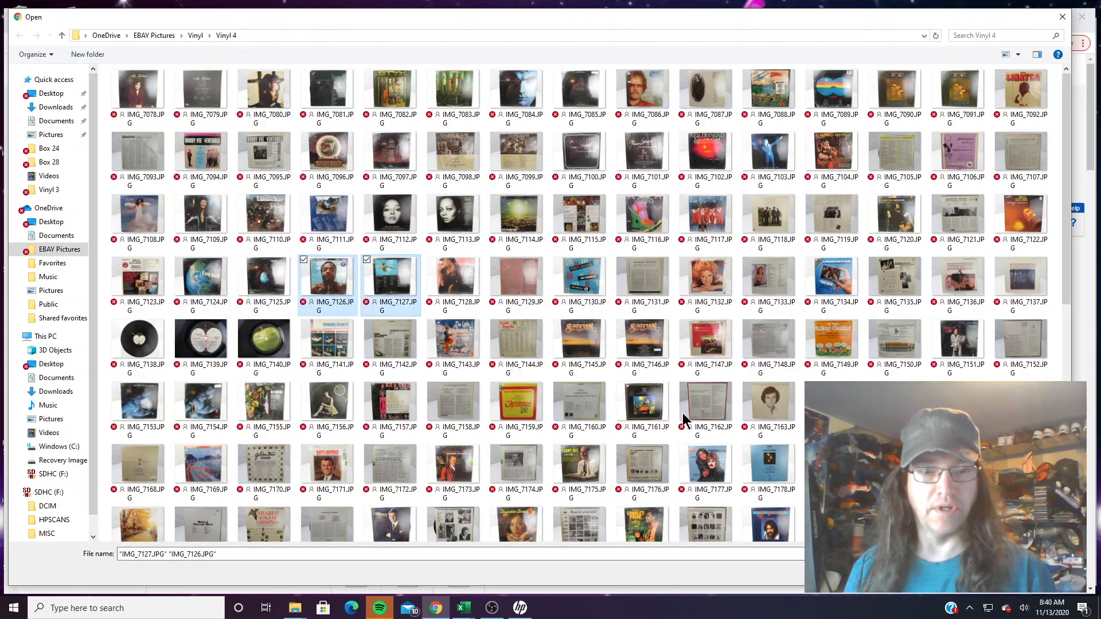
pyautogui.press('Return')
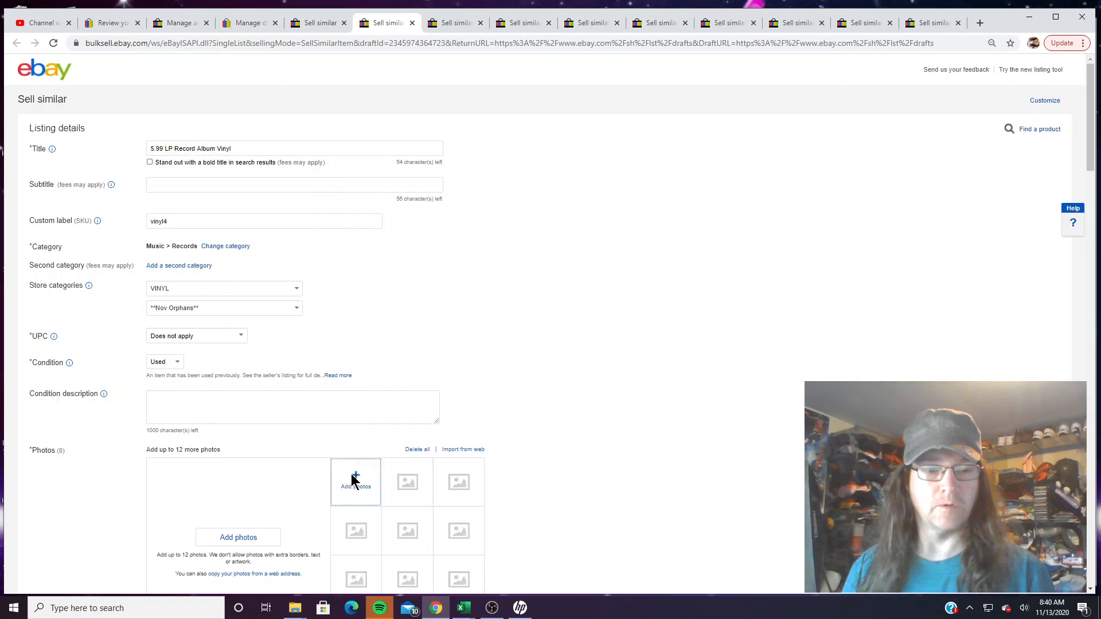
# - Add the photos IMG_7128.JPG and IMG_7129.JPG to the second opened vinyl draft
pyautogui.click(353, 480)
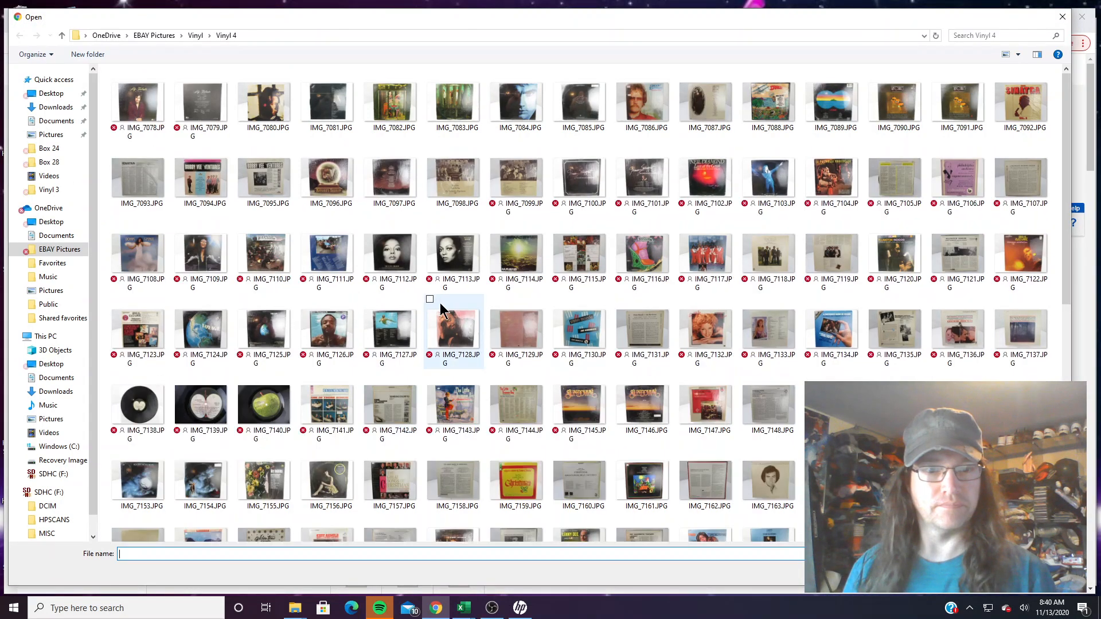
pyautogui.click(453, 330)
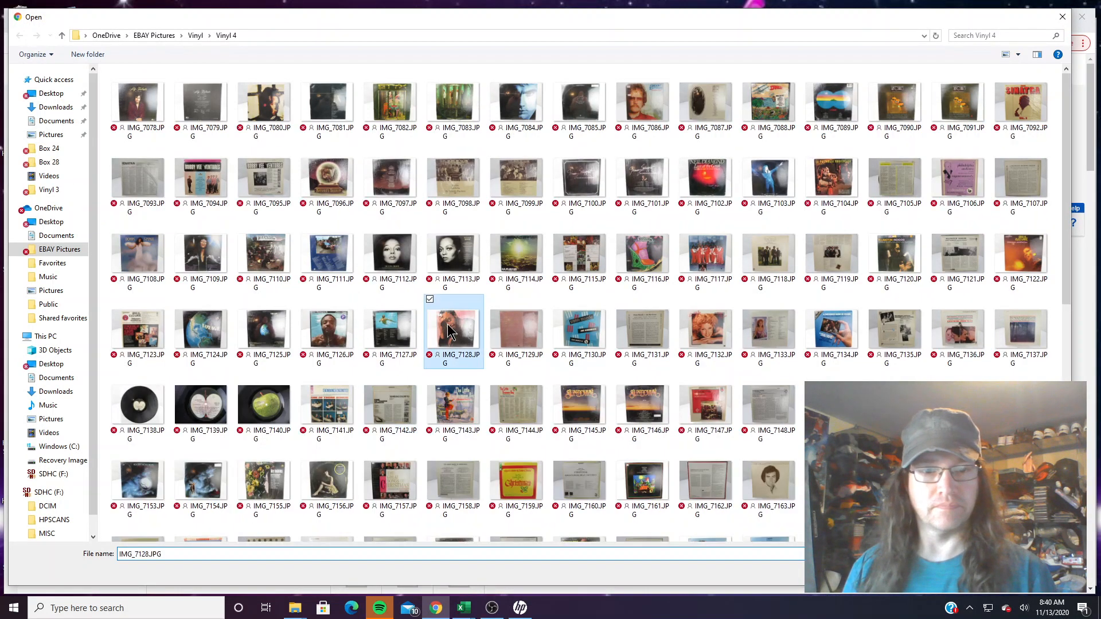
pyautogui.keyDown('ctrl'); pyautogui.click(516, 329); pyautogui.keyUp('ctrl')
pyautogui.press('Return')
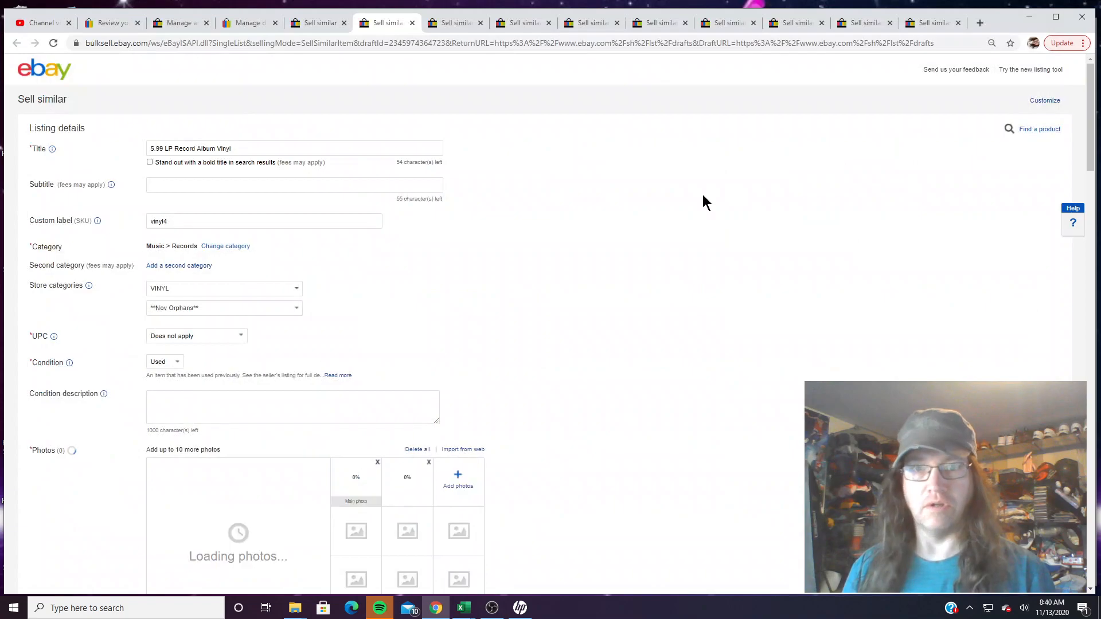
# - Add the photos IMG_7130.JPG and IMG_7131.JPG to the third opened vinyl draft
pyautogui.click(449, 26)
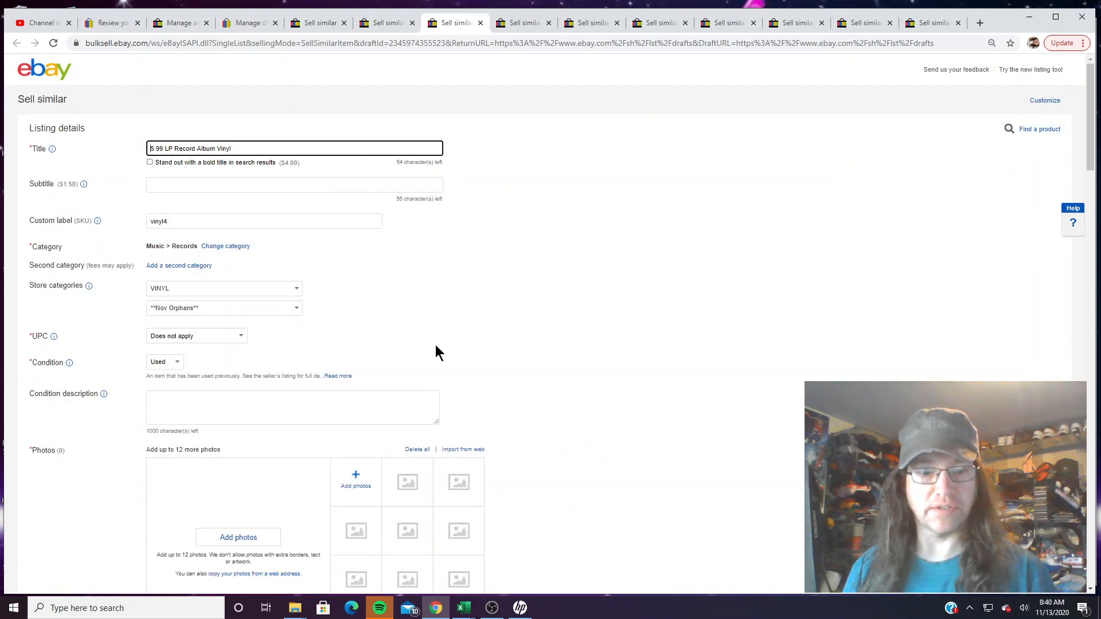
pyautogui.click(353, 470)
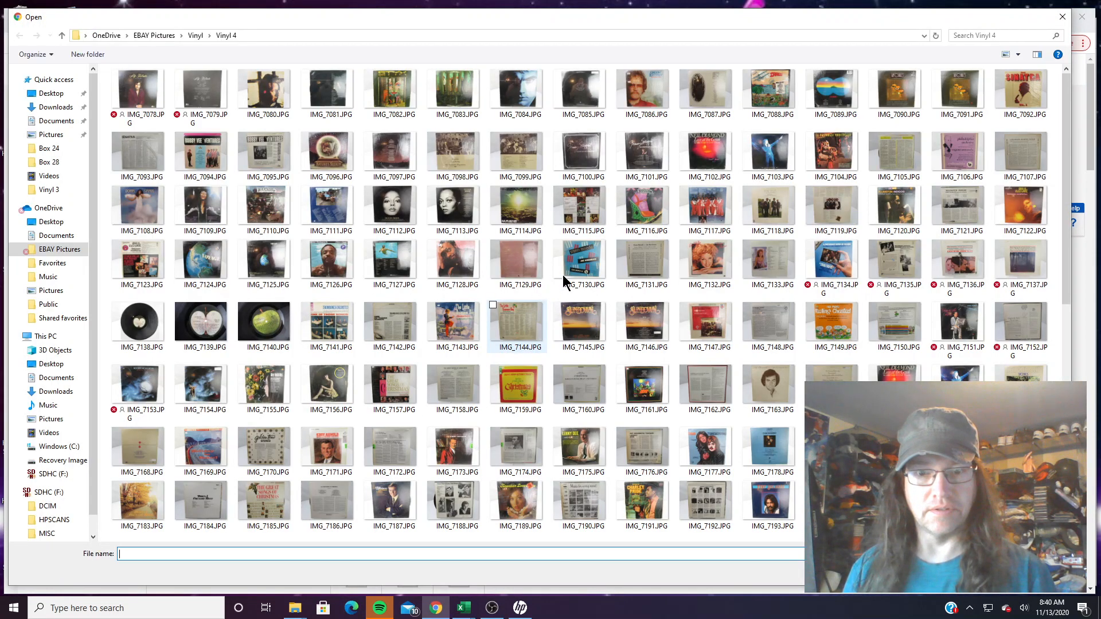
pyautogui.click(562, 278)
pyautogui.keyDown('ctrl'); pyautogui.click(645, 269); pyautogui.keyUp('ctrl')
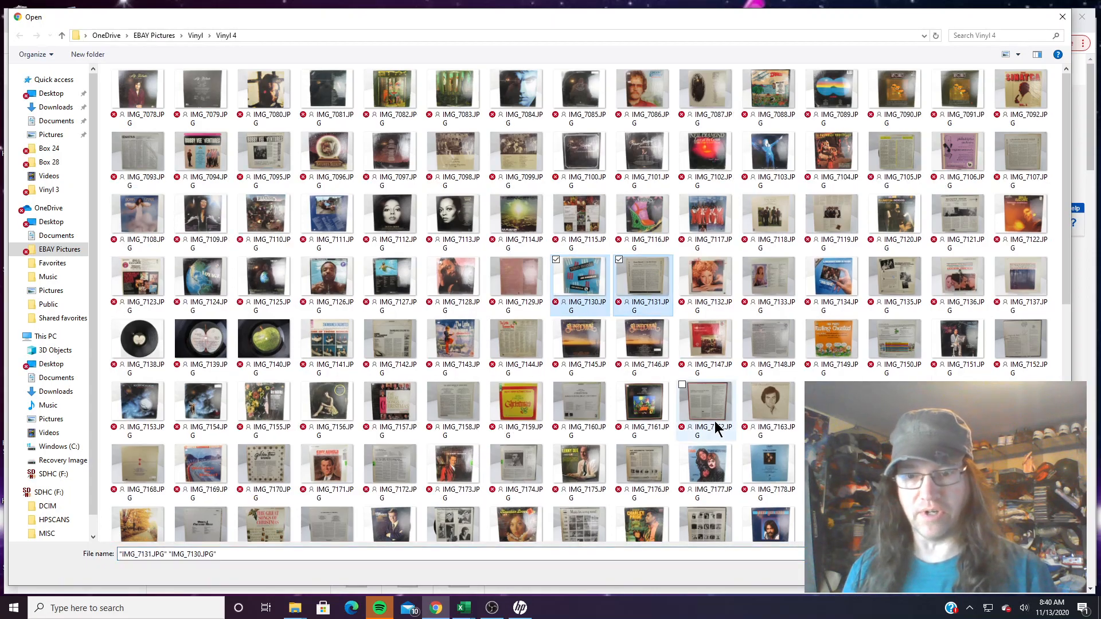
pyautogui.press('Return')
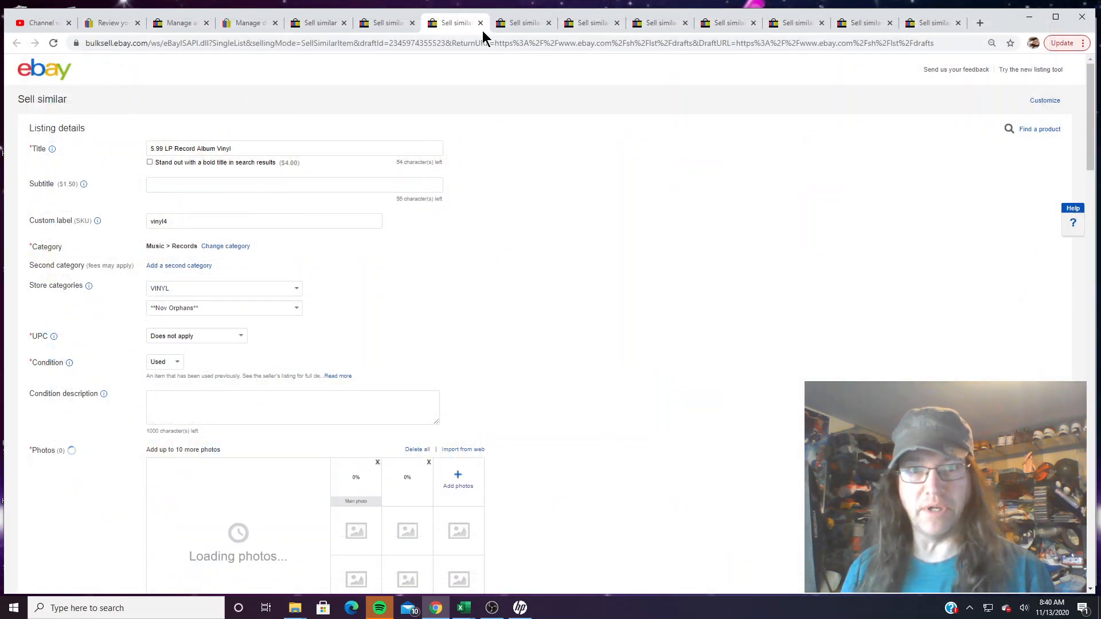
# - Add the photos IMG_7132.JPG and IMG_7133.JPG to the fourth opened vinyl draft
pyautogui.click(507, 28)
pyautogui.click(365, 480)
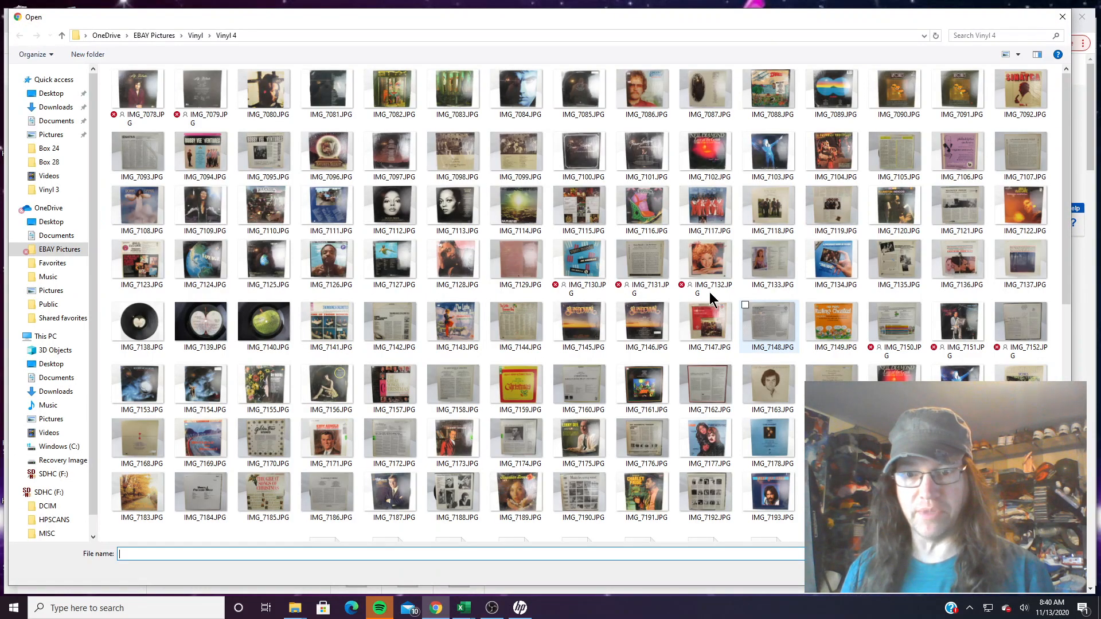
pyautogui.click(707, 259)
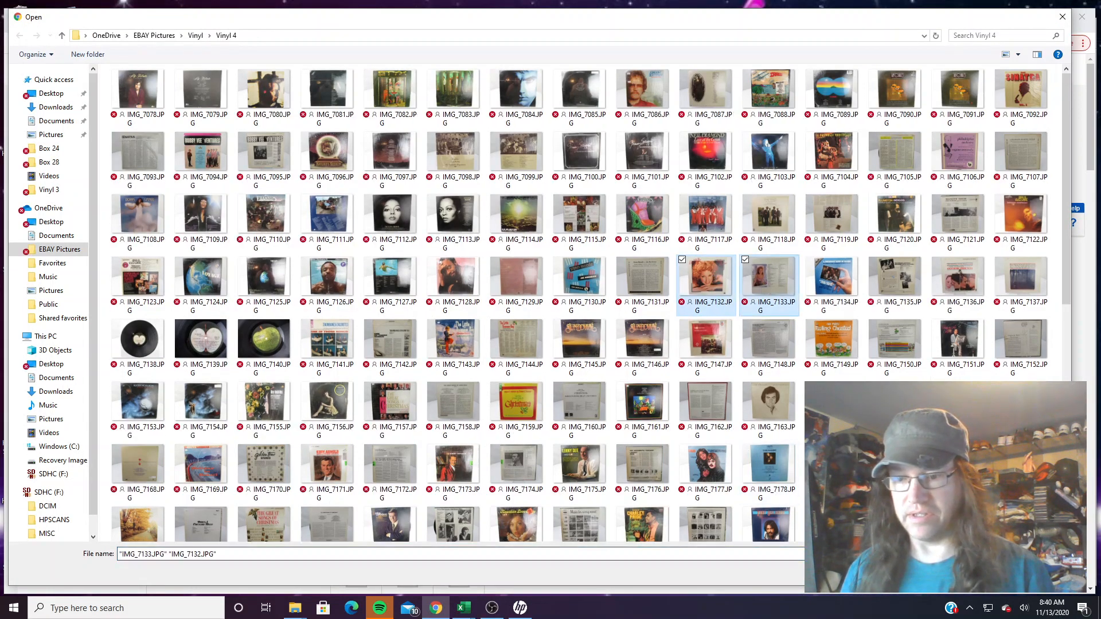
pyautogui.click(978, 572)
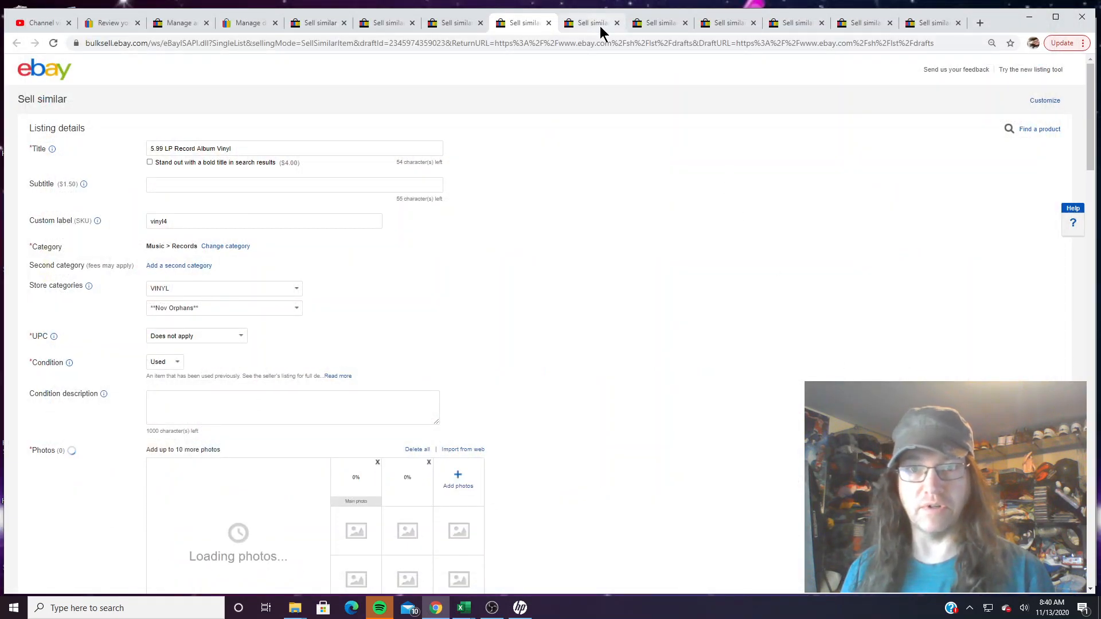
# - Add the photos IMG_7134.JPG and IMG_7135.JPG to the fifth opened vinyl draft
pyautogui.click(600, 27)
pyautogui.click(355, 479)
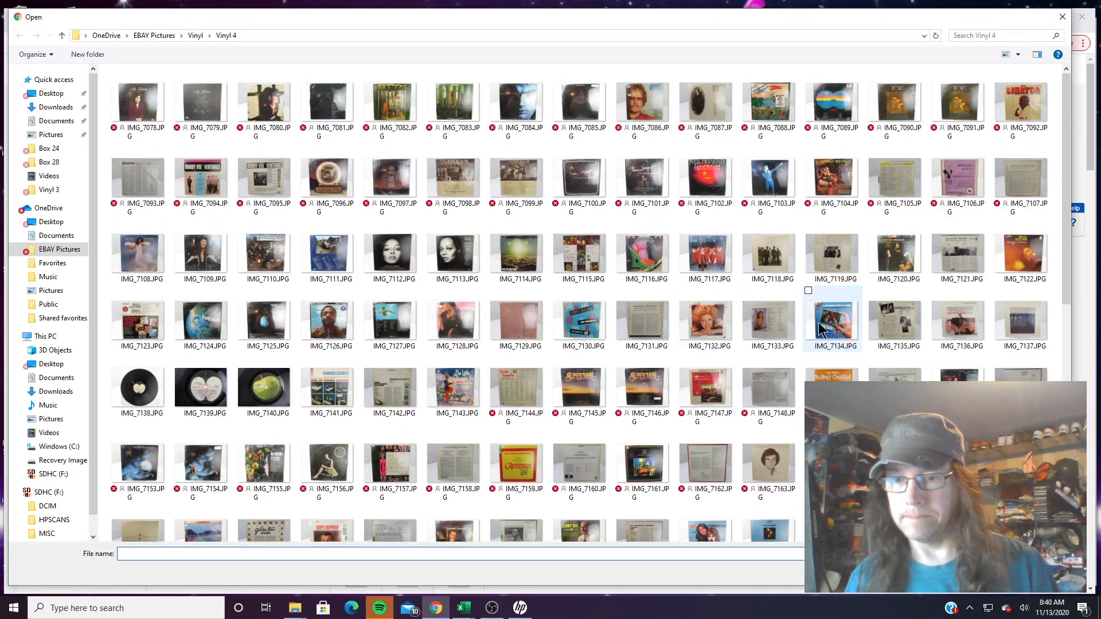
pyautogui.click(832, 330)
pyautogui.keyDown('ctrl'); pyautogui.click(895, 338); pyautogui.keyUp('ctrl')
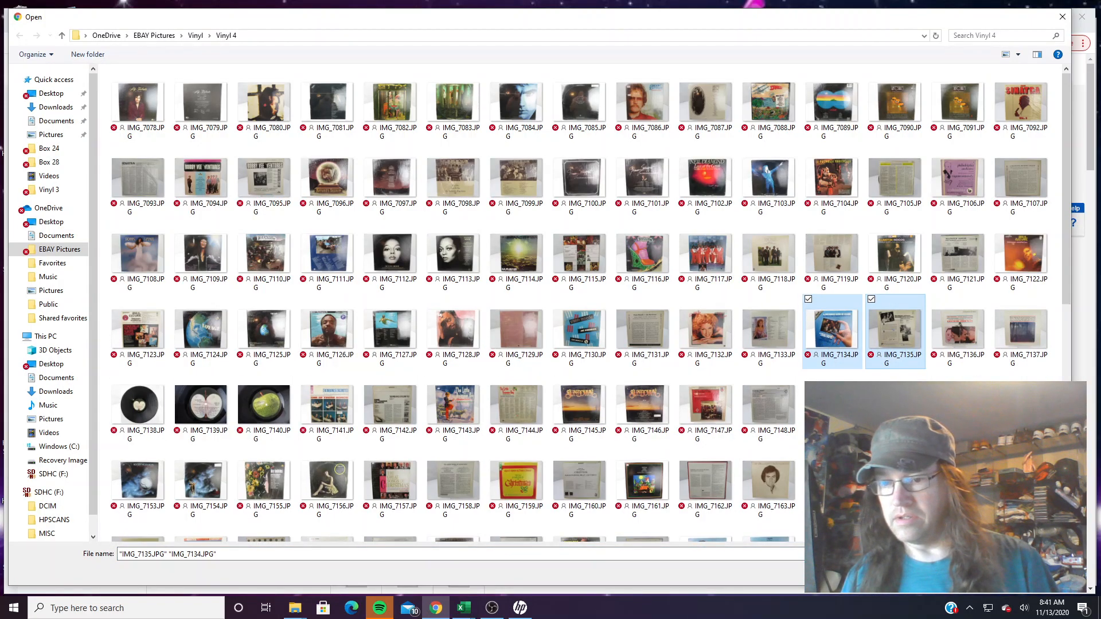
pyautogui.press('Return')
# - Add the photos IMG_7136.JPG and IMG_7137.JPG to the sixth opened vinyl draft
pyautogui.click(682, 22)
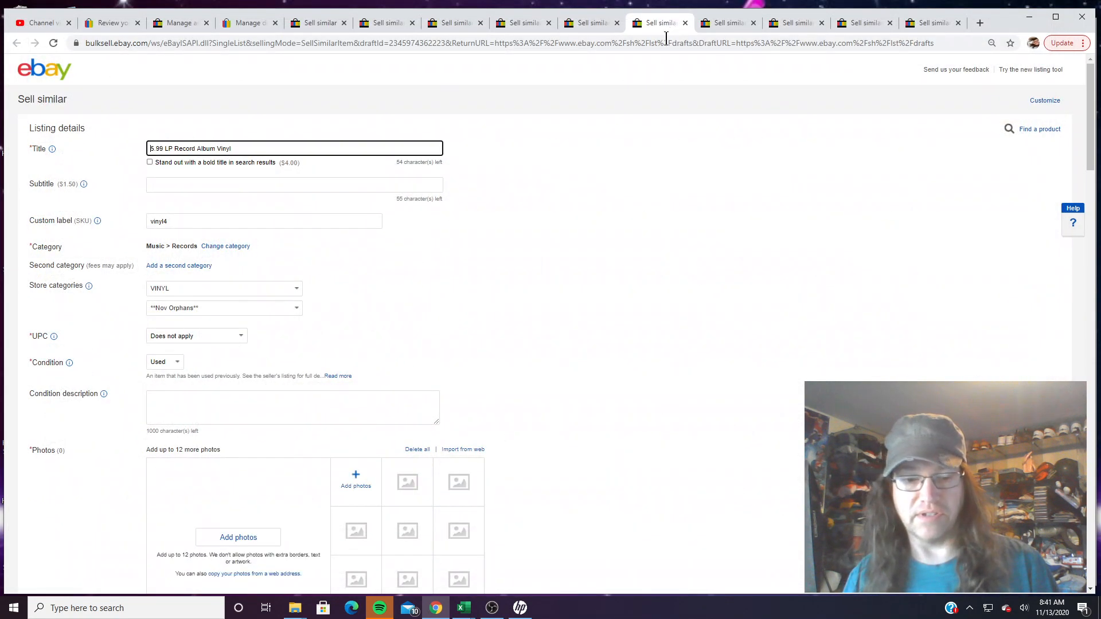
pyautogui.click(369, 477)
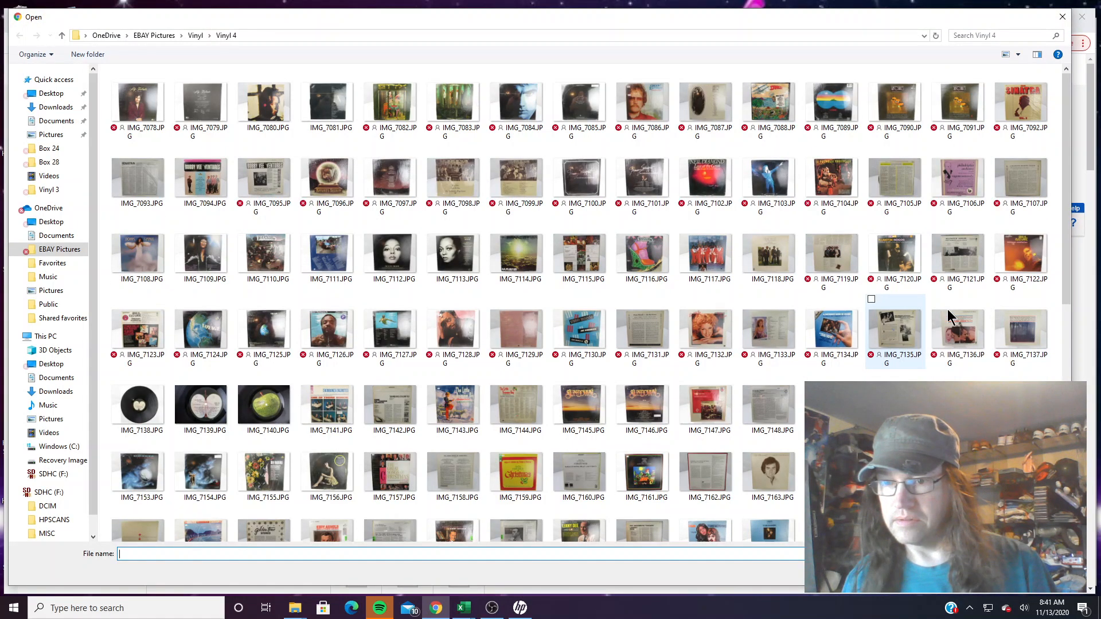
pyautogui.click(953, 324)
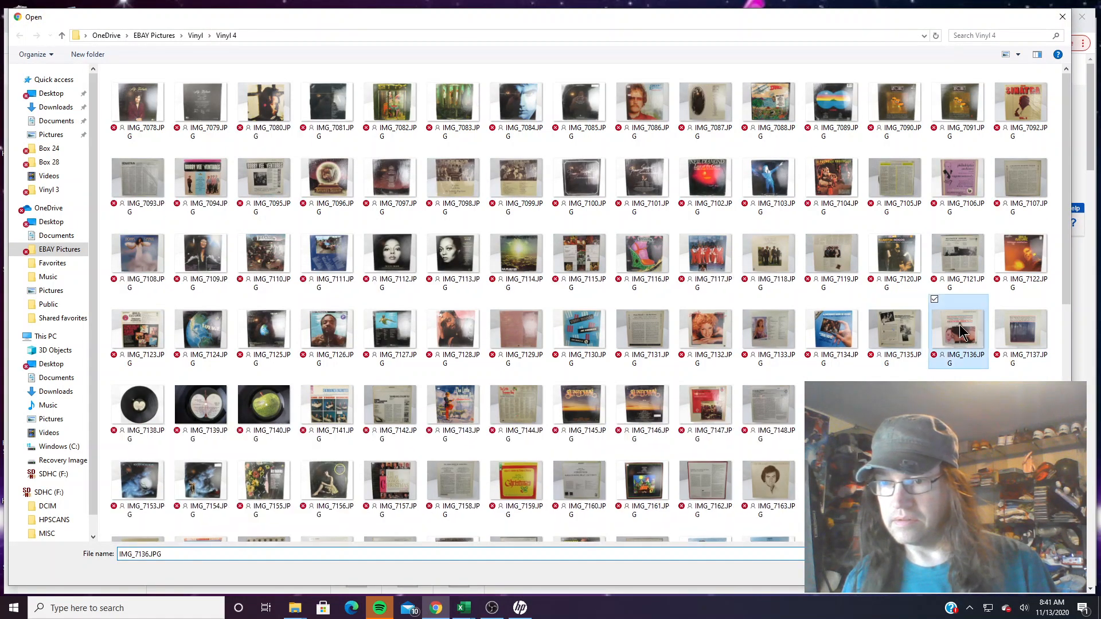
pyautogui.keyDown('ctrl'); pyautogui.click(1018, 334); pyautogui.keyUp('ctrl')
pyautogui.click(982, 572)
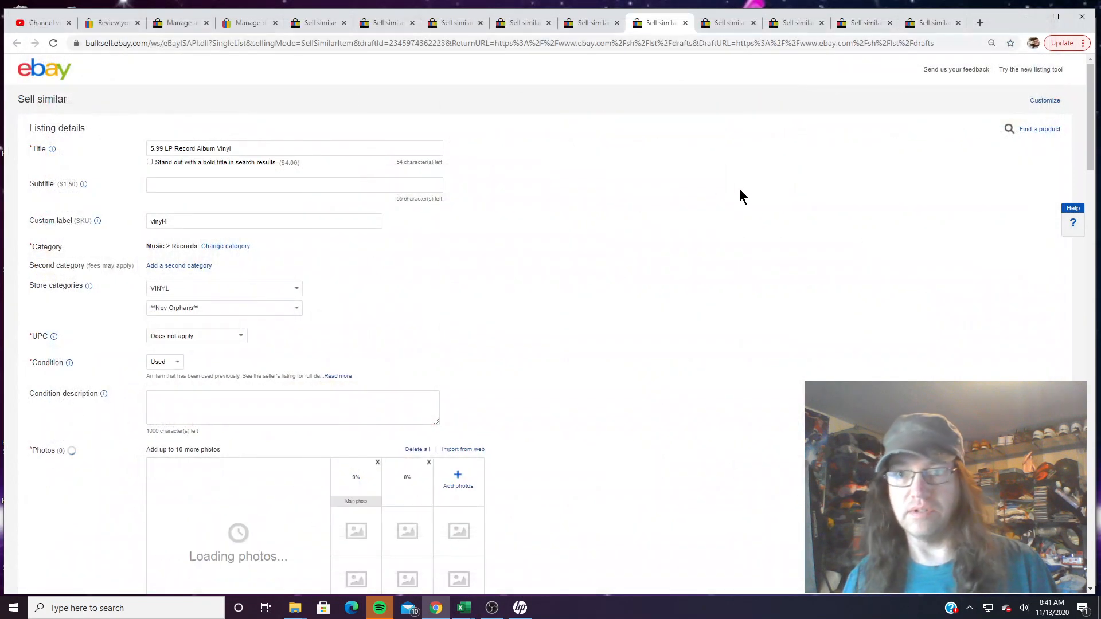
# - Add the three photos IMG_7138.JPG, IMG_7139.JPG and IMG_7140.JPG to the seventh opened vinyl draft
pyautogui.click(720, 27)
pyautogui.click(362, 476)
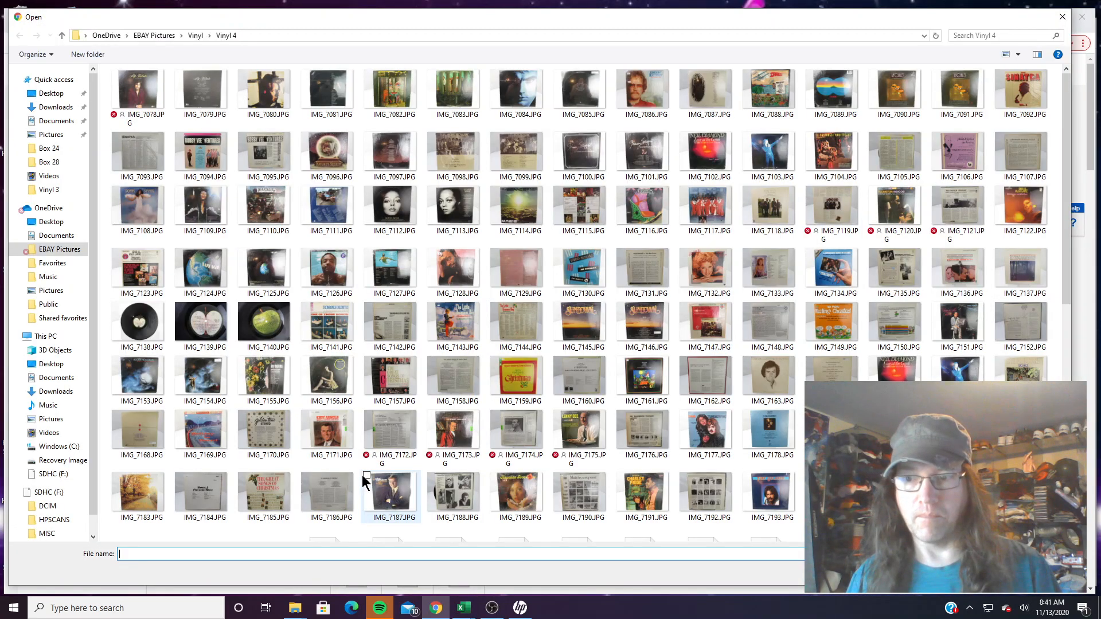
pyautogui.click(143, 338)
pyautogui.keyDown('ctrl'); pyautogui.click(203, 341); pyautogui.keyUp('ctrl')
pyautogui.keyDown('ctrl'); pyautogui.click(265, 343); pyautogui.keyUp('ctrl')
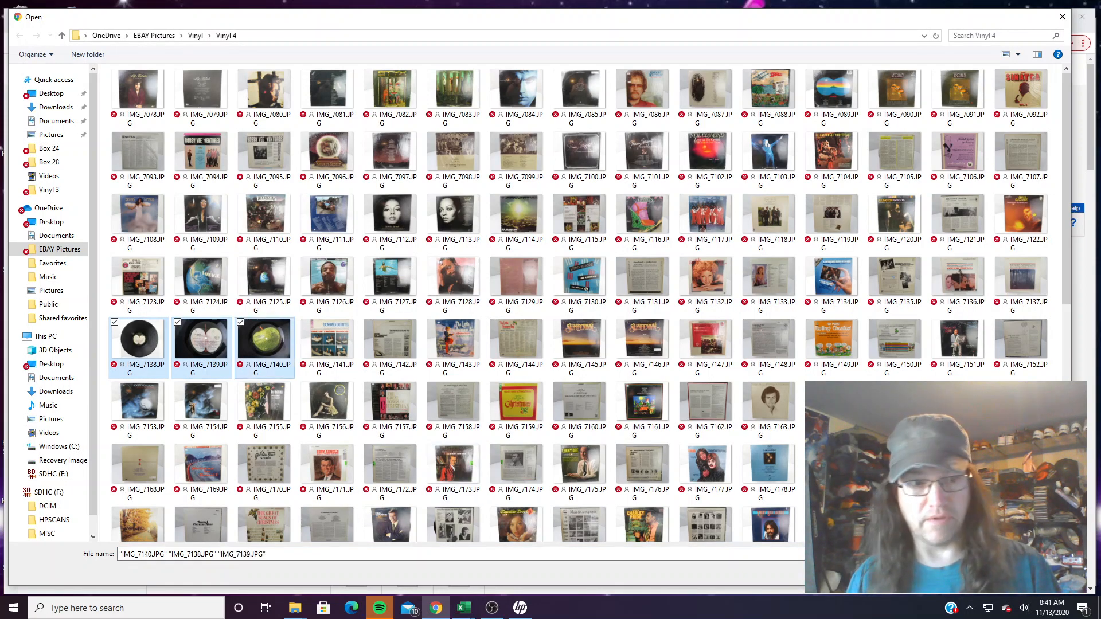
pyautogui.press('Return')
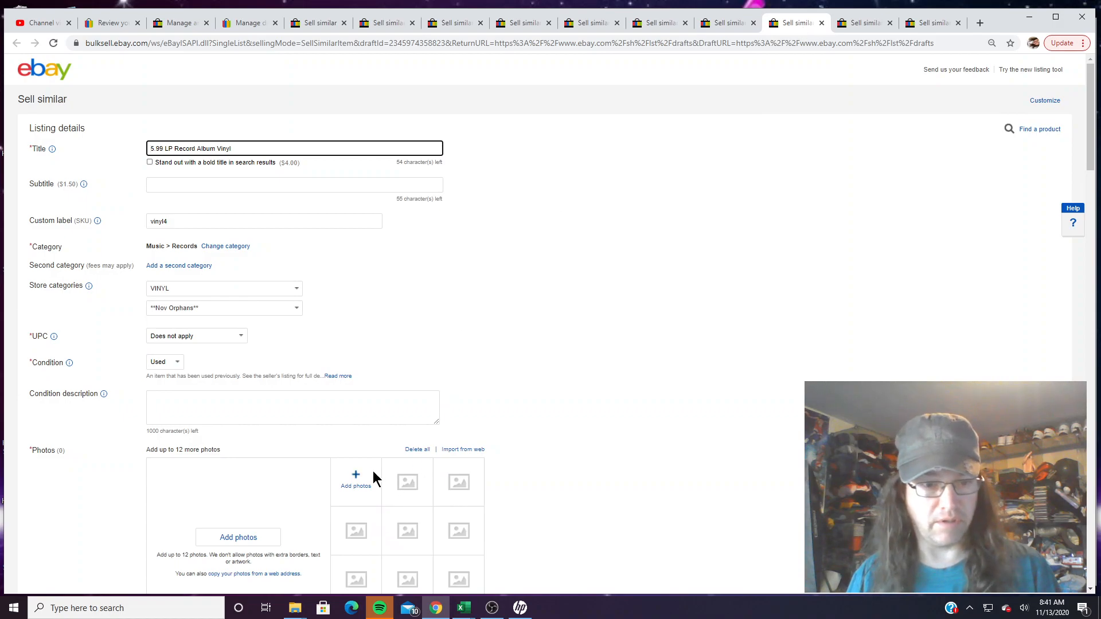
# - Add the photos IMG_7141.JPG and IMG_7142.JPG to the eighth opened vinyl draft
pyautogui.click(368, 479)
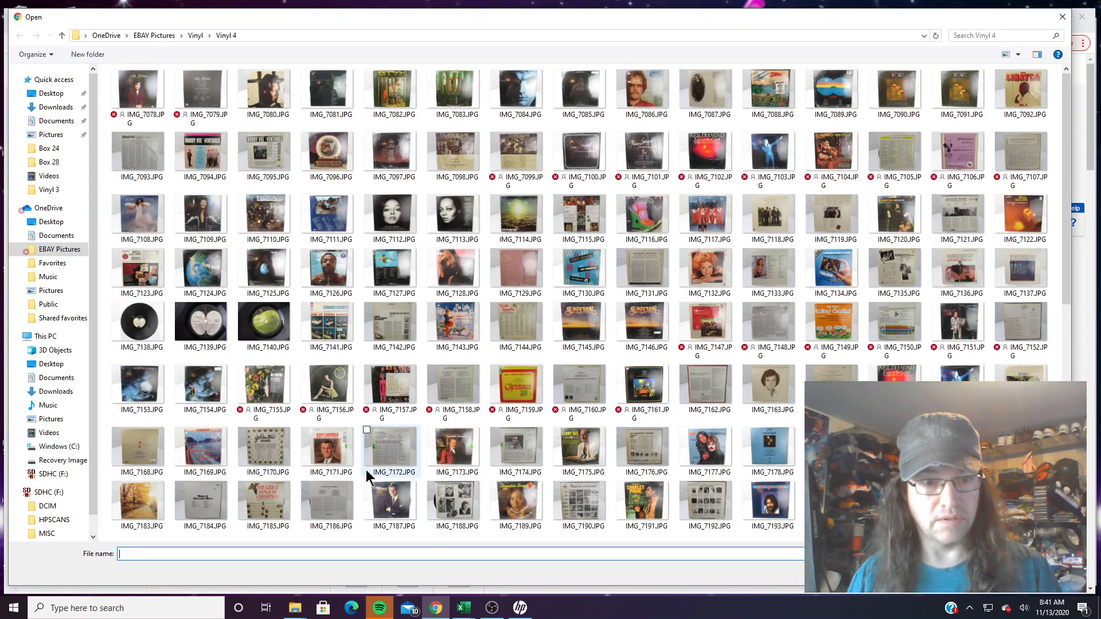
pyautogui.click(343, 371)
pyautogui.keyDown('ctrl'); pyautogui.click(390, 344); pyautogui.keyUp('ctrl')
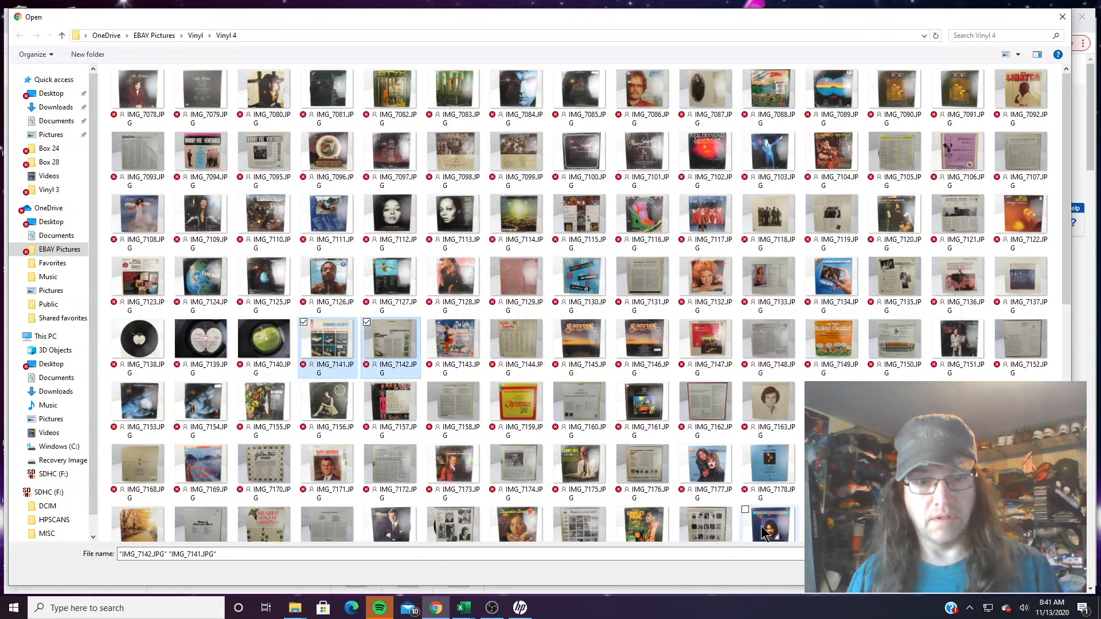
pyautogui.press('Return')
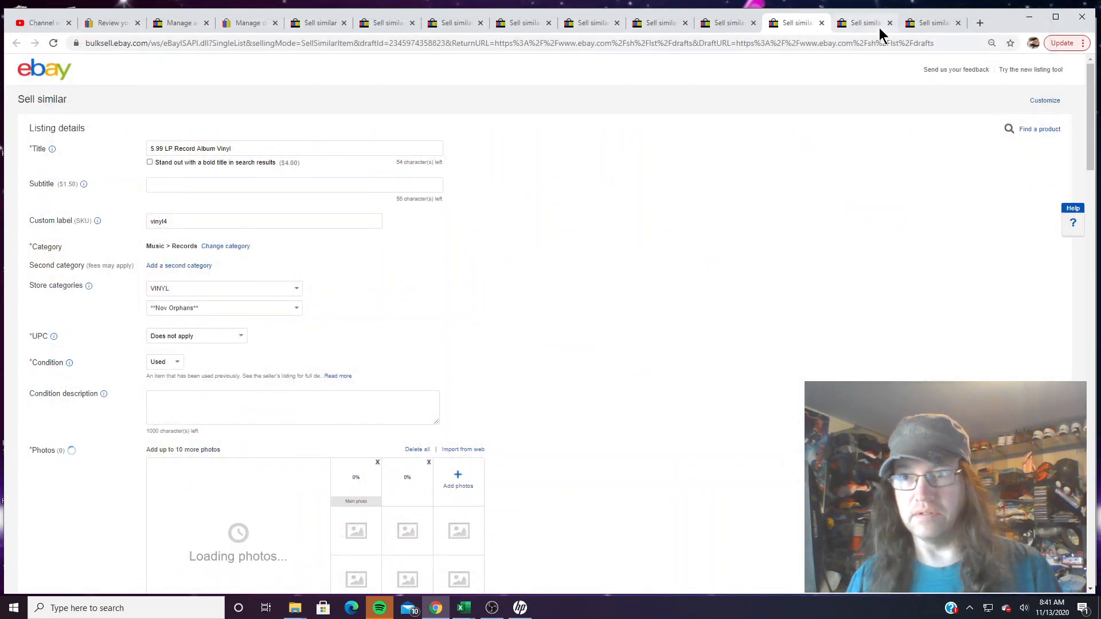
# - Add the photos IMG_7143.JPG and IMG_7144.JPG to the ninth opened vinyl draft
pyautogui.click(848, 27)
pyautogui.click(363, 480)
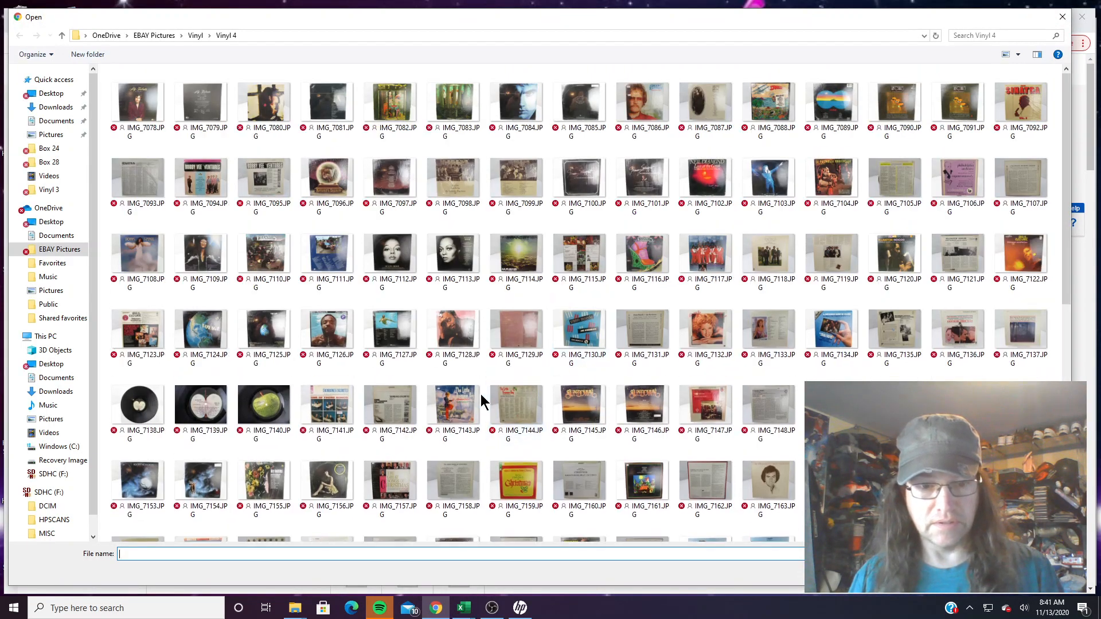
pyautogui.click(456, 409)
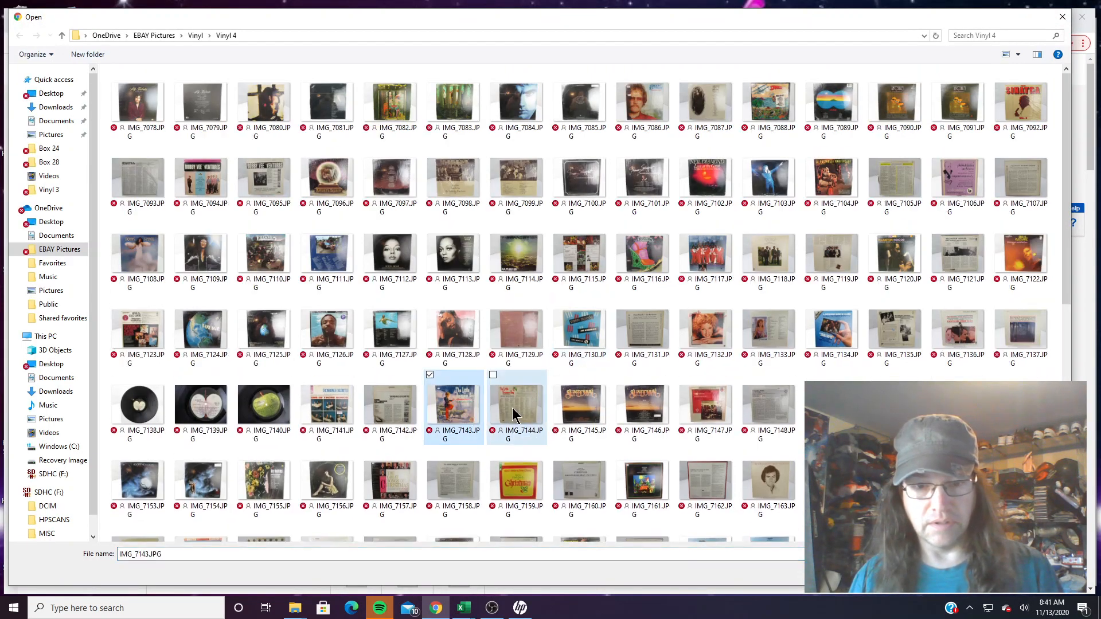
pyautogui.press('Return')
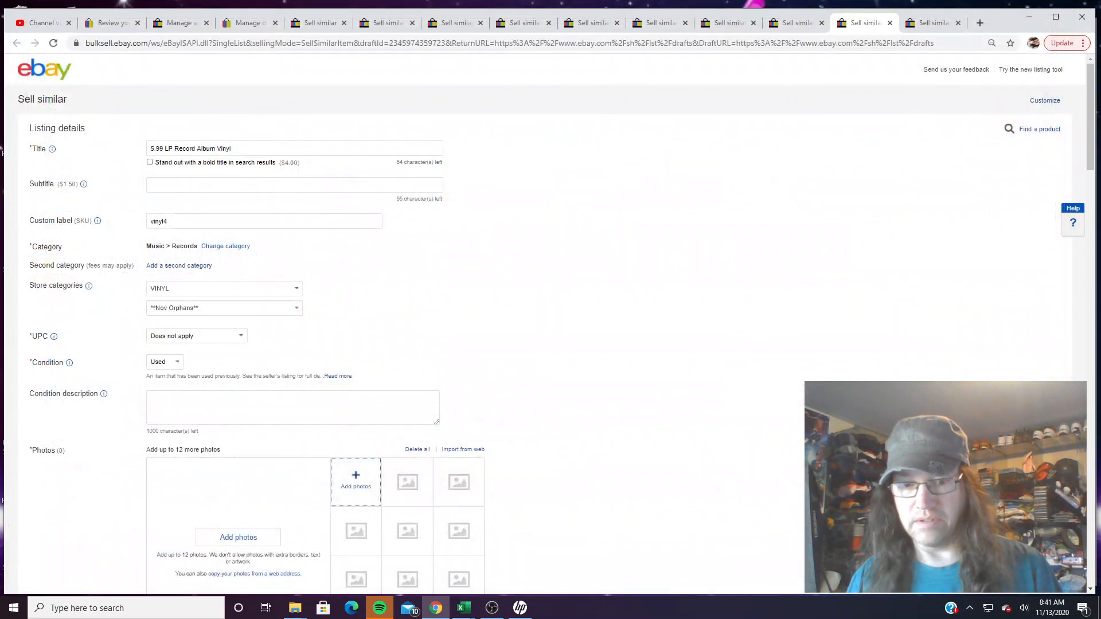
# - Add the photos IMG_7145.JPG and IMG_7146.JPG to the tenth opened vinyl draft
pyautogui.click(920, 24)
pyautogui.click(337, 482)
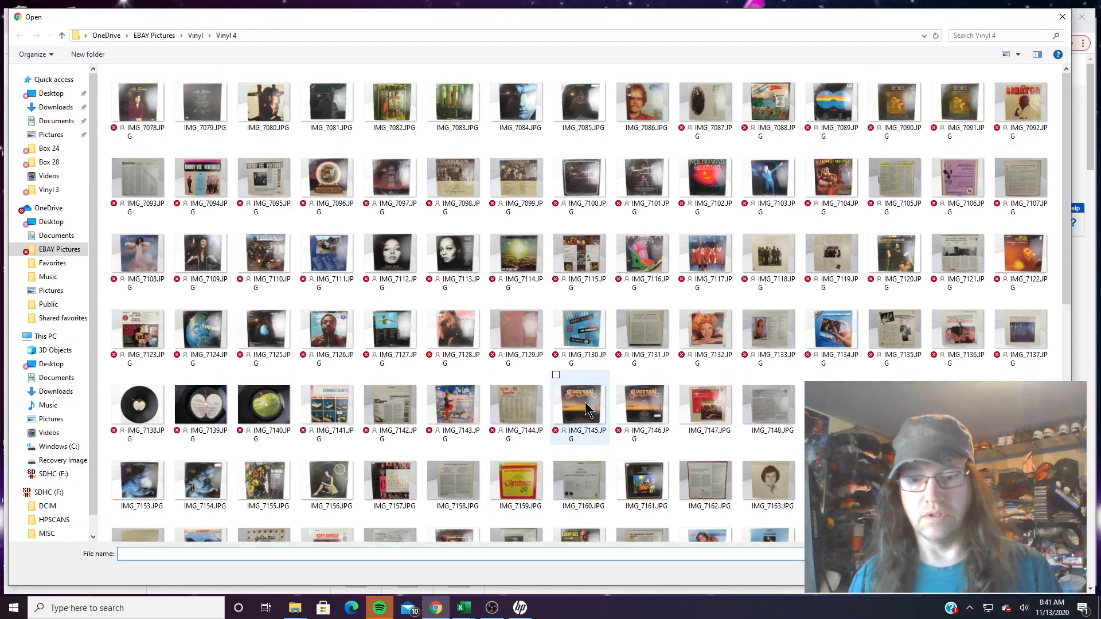
pyautogui.click(583, 403)
pyautogui.keyDown('ctrl'); pyautogui.click(646, 406); pyautogui.keyUp('ctrl')
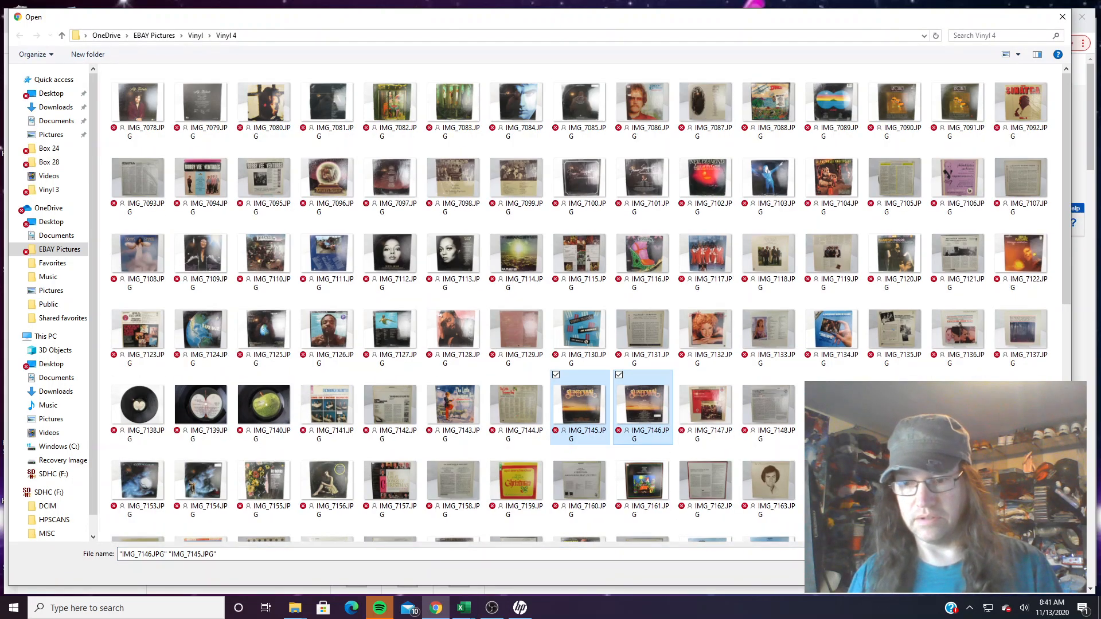
pyautogui.press('Return')
# - Close the old drafts list page and save the first opened vinyl listing as a draft
pyautogui.click(246, 21)
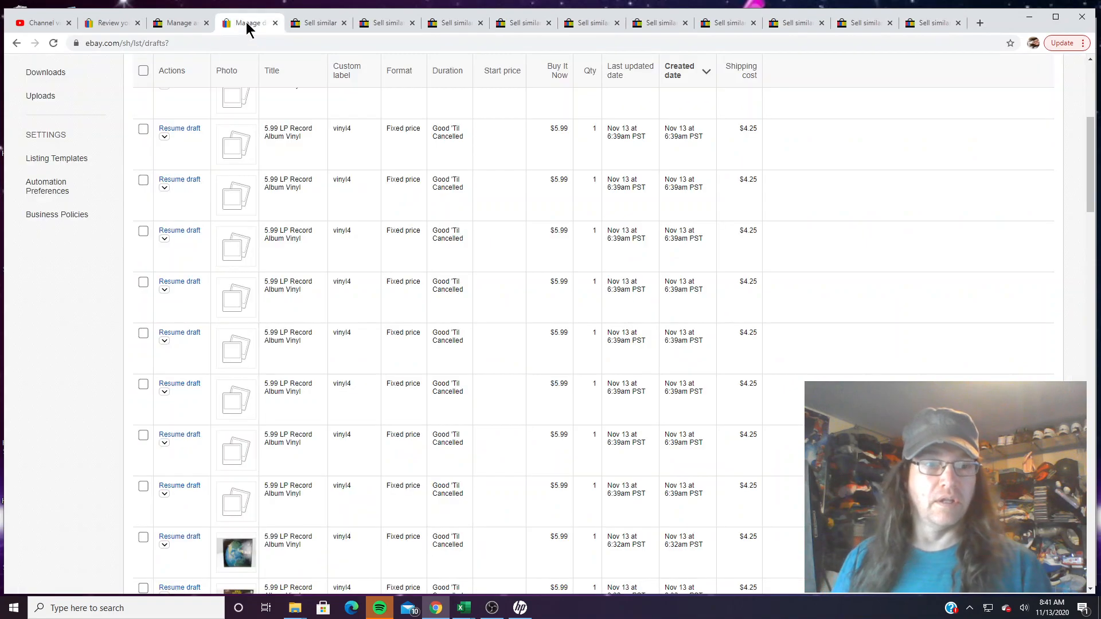
pyautogui.click(275, 22)
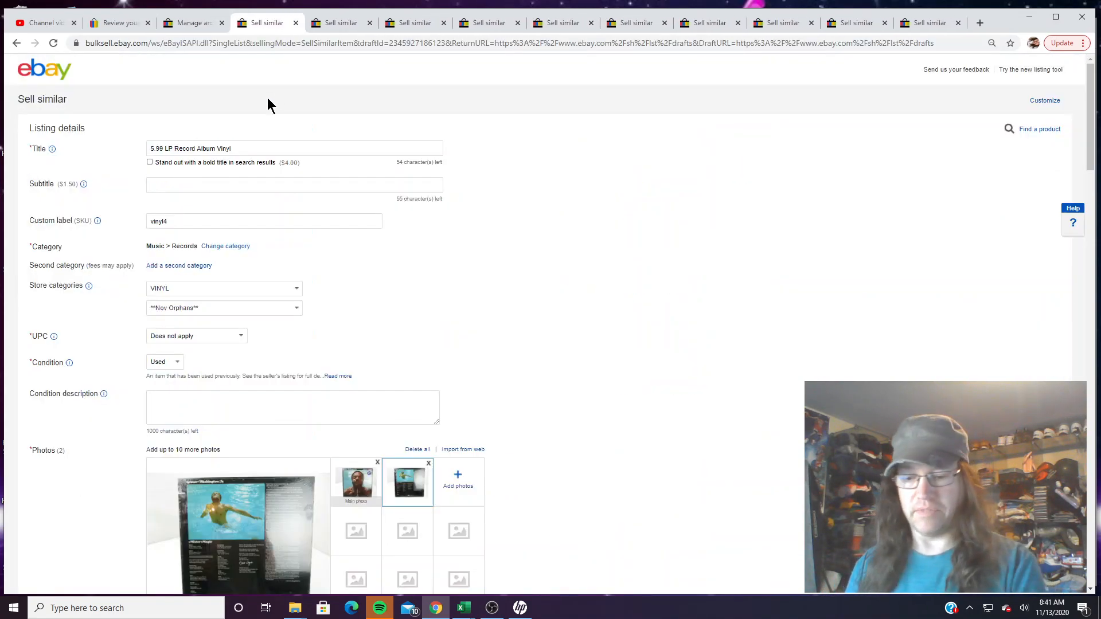
pyautogui.scroll(-20, 239, 297)
pyautogui.click(261, 563)
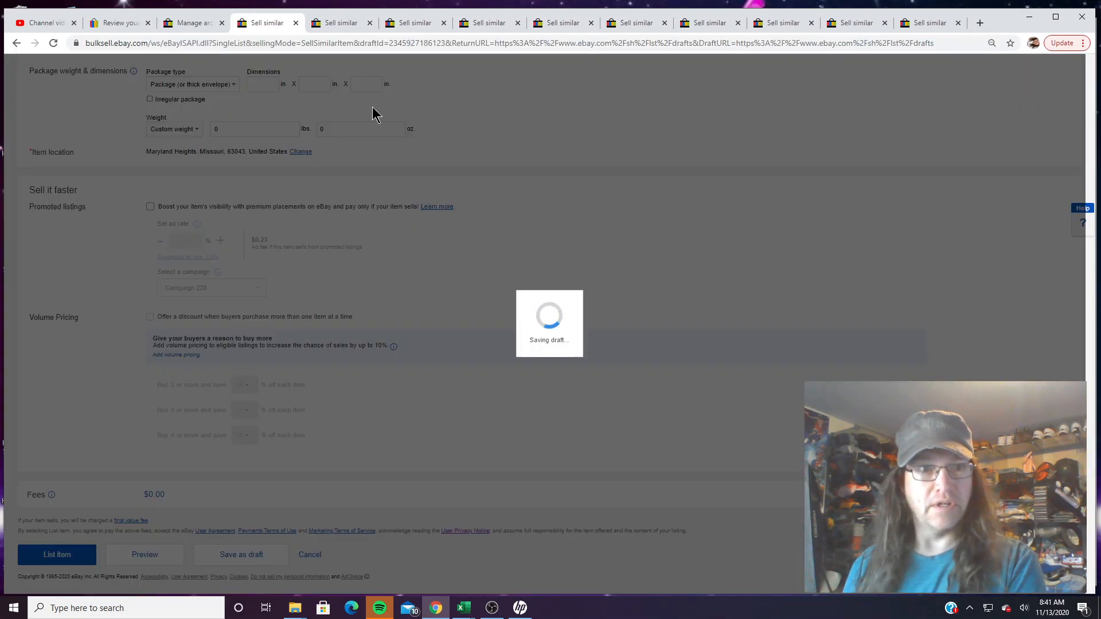
# - Save the second, third, fourth and fifth opened vinyl listings as drafts
pyautogui.click(356, 23)
pyautogui.click(237, 556)
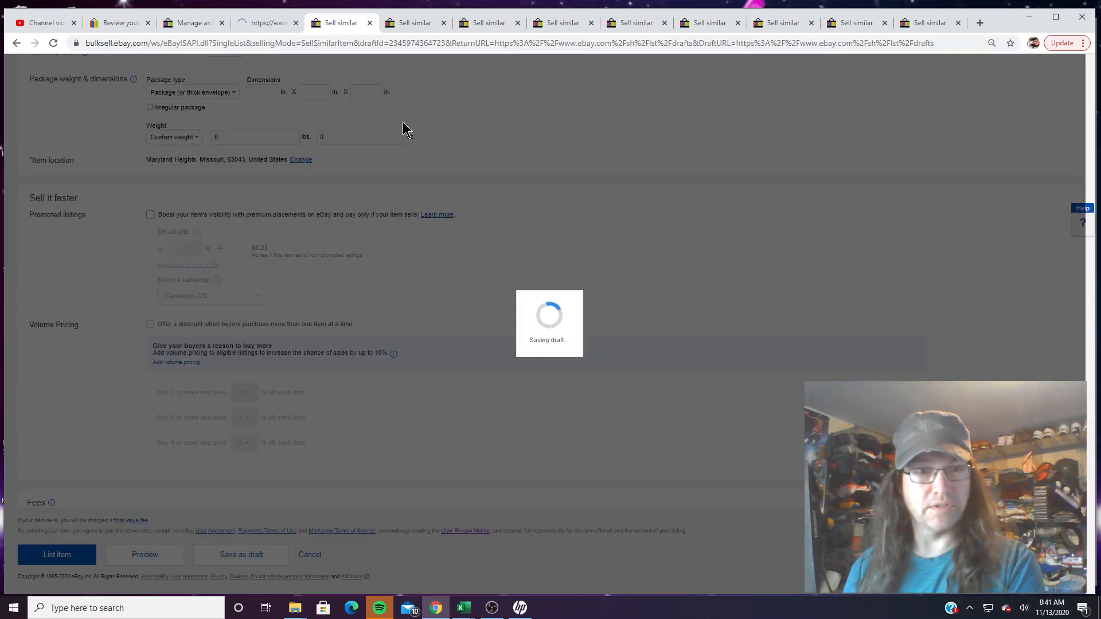
pyautogui.click(411, 25)
pyautogui.scroll(-20, 376, 327)
pyautogui.click(248, 554)
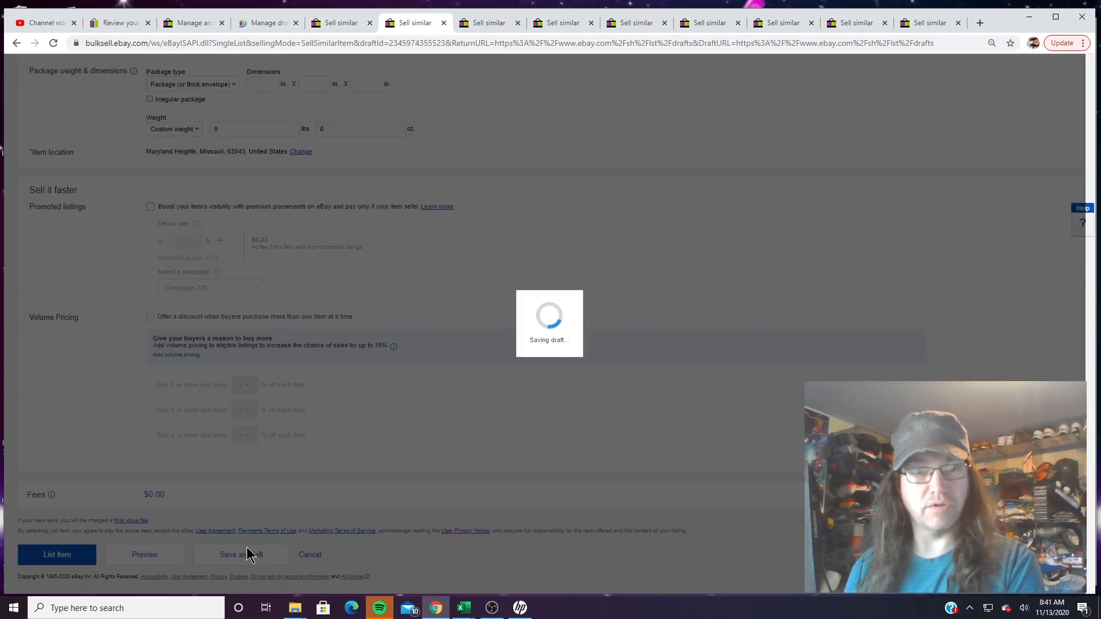
pyautogui.click(487, 23)
pyautogui.scroll(-20, 418, 355)
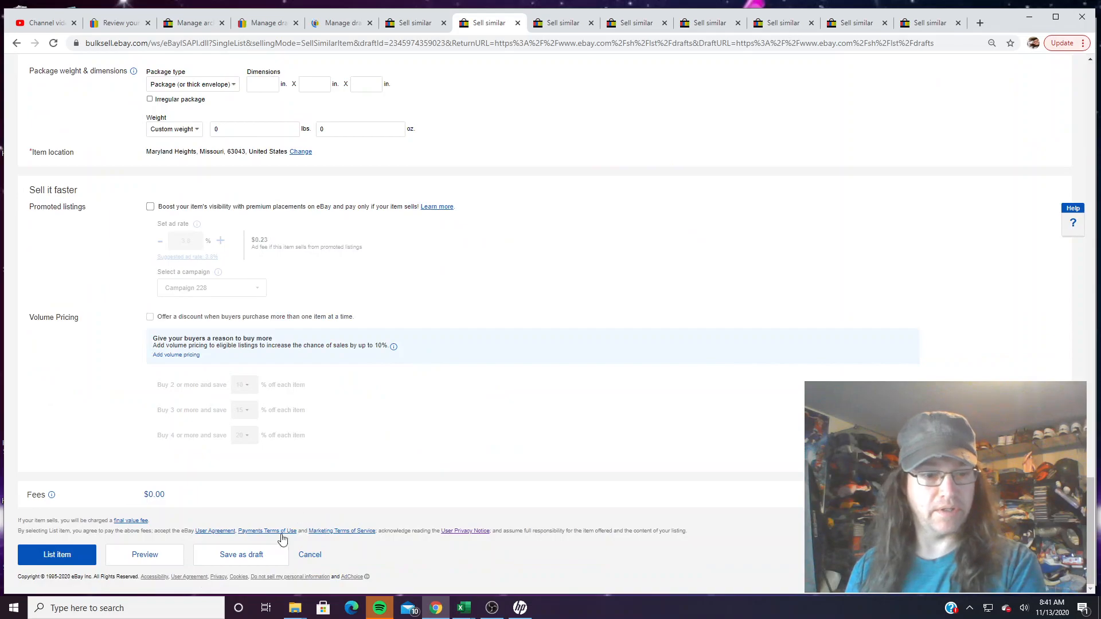
pyautogui.click(259, 559)
pyautogui.click(546, 25)
pyautogui.scroll(-20, 408, 354)
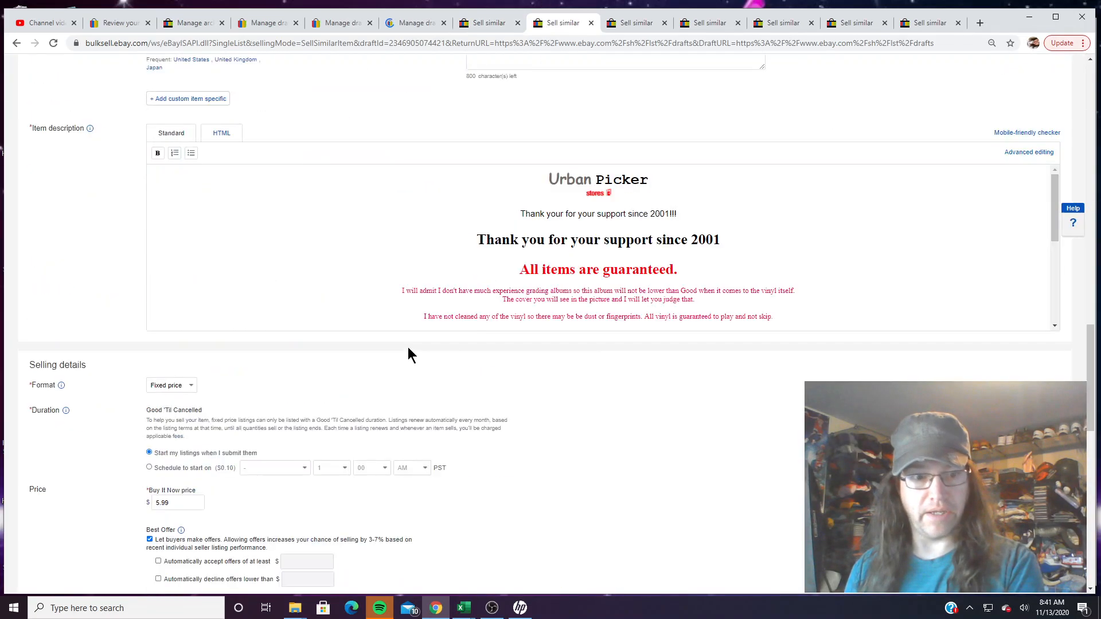
pyautogui.click(225, 558)
# - Save the sixth, seventh, eighth and ninth opened vinyl listings as drafts
pyautogui.click(631, 23)
pyautogui.scroll(-20, 406, 386)
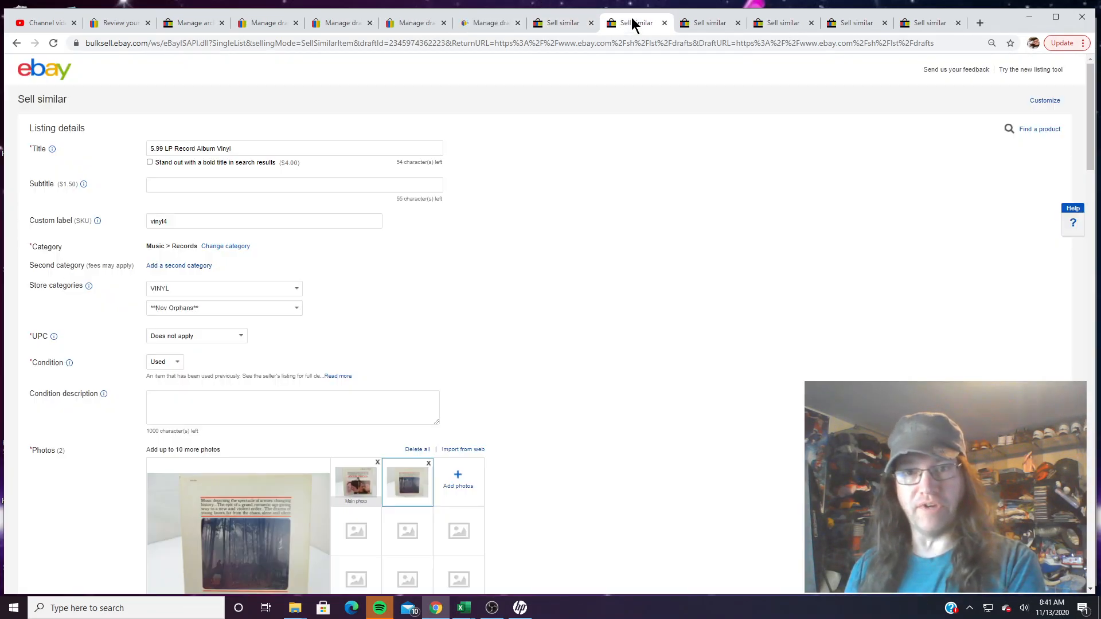
pyautogui.click(247, 561)
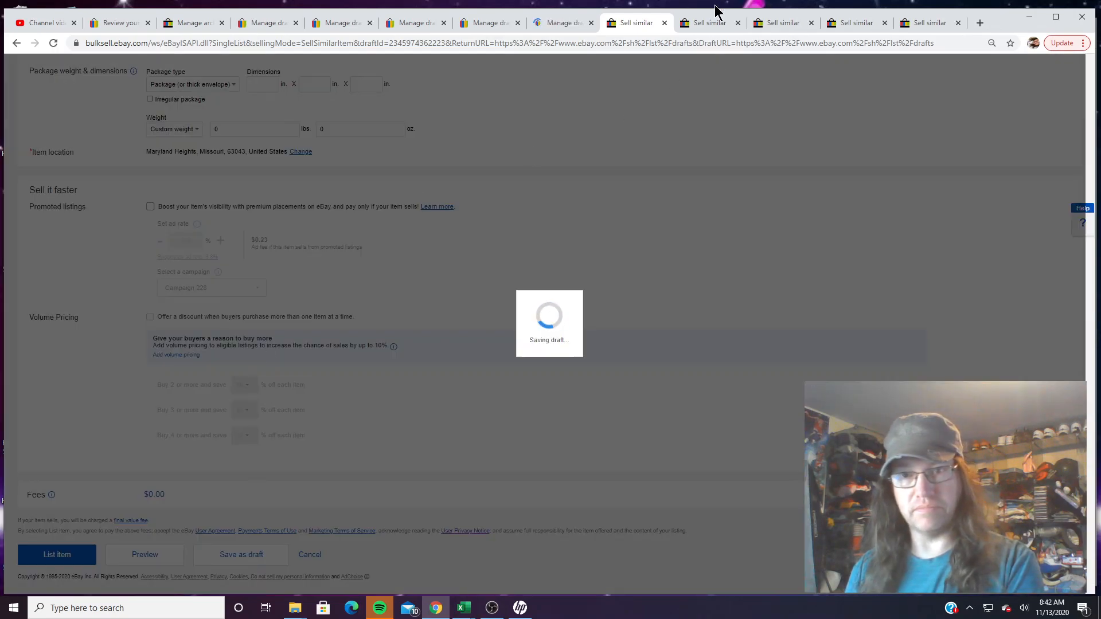
pyautogui.click(711, 22)
pyautogui.scroll(-20, 458, 312)
pyautogui.click(238, 553)
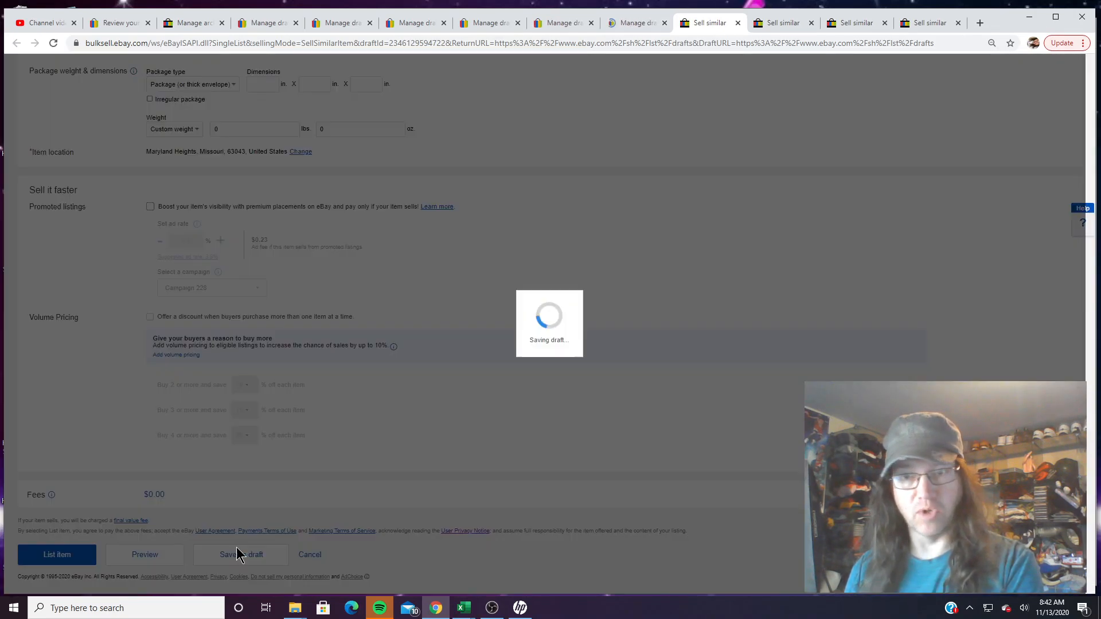
pyautogui.click(773, 22)
pyautogui.scroll(-20, 321, 516)
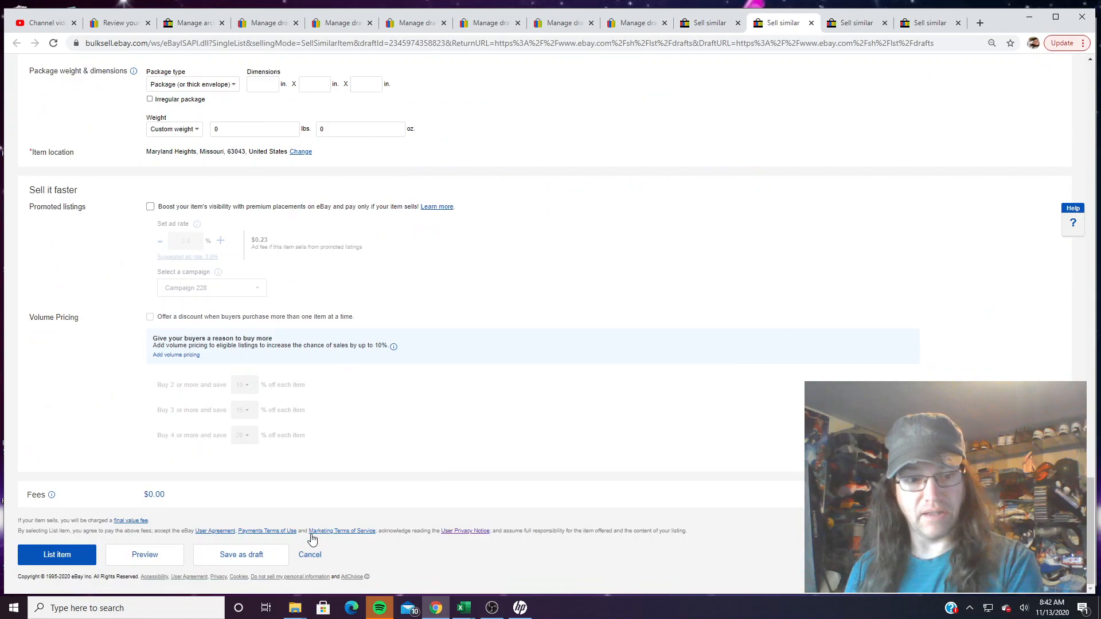
pyautogui.click(272, 552)
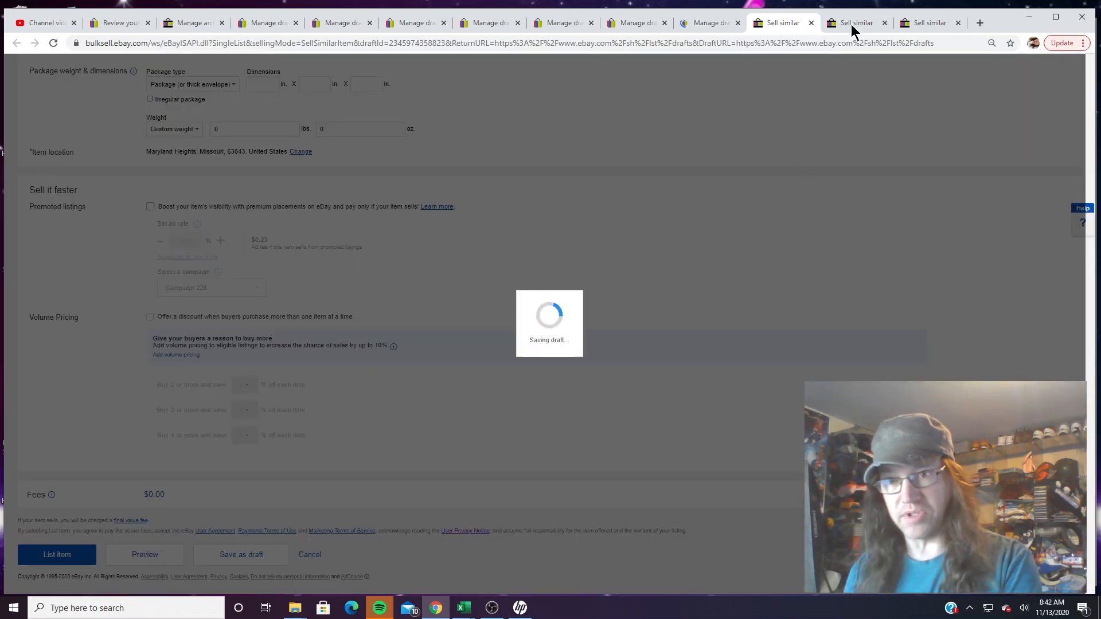
pyautogui.click(856, 23)
pyautogui.scroll(-20, 397, 435)
pyautogui.click(220, 563)
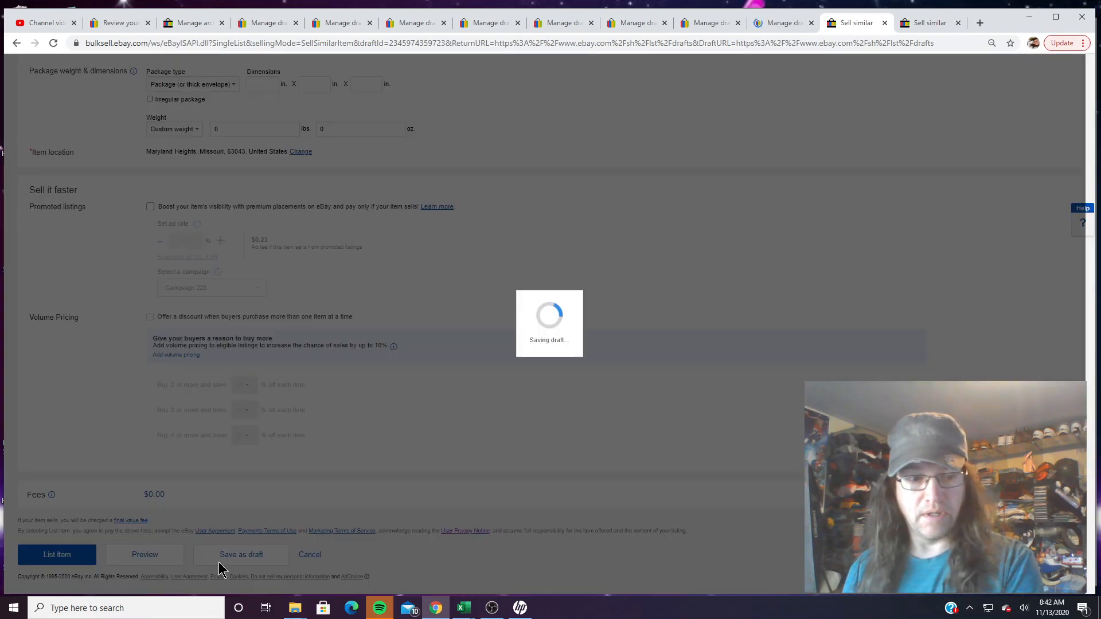
# - Save the tenth opened vinyl listing as a draft and return to the first reloaded drafts list
pyautogui.click(929, 23)
pyautogui.scroll(-20, 584, 262)
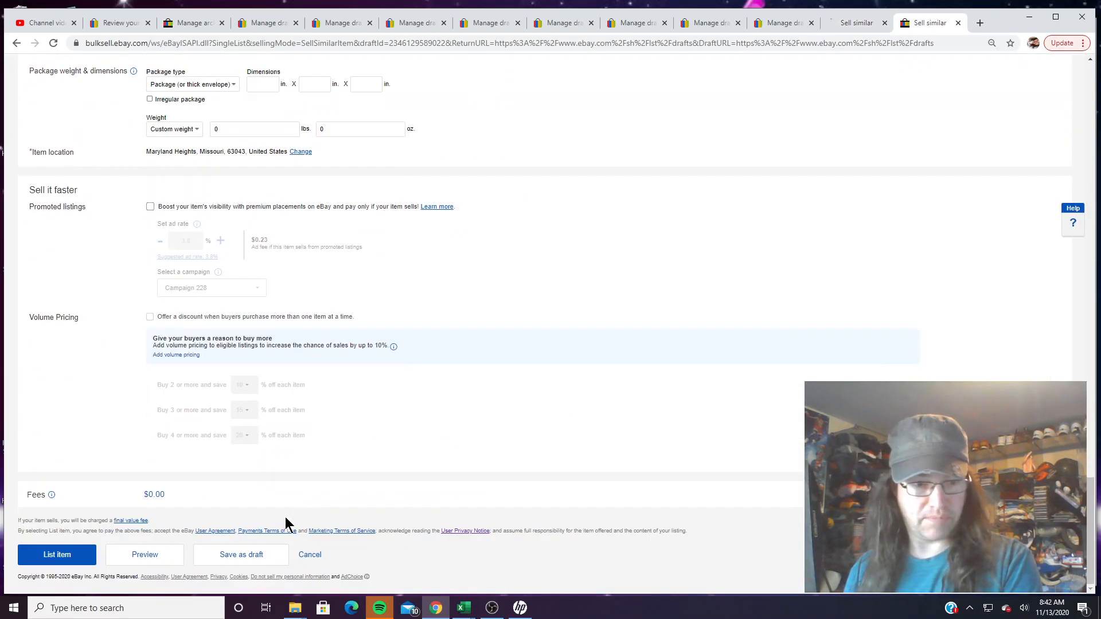
pyautogui.click(252, 563)
pyautogui.click(269, 23)
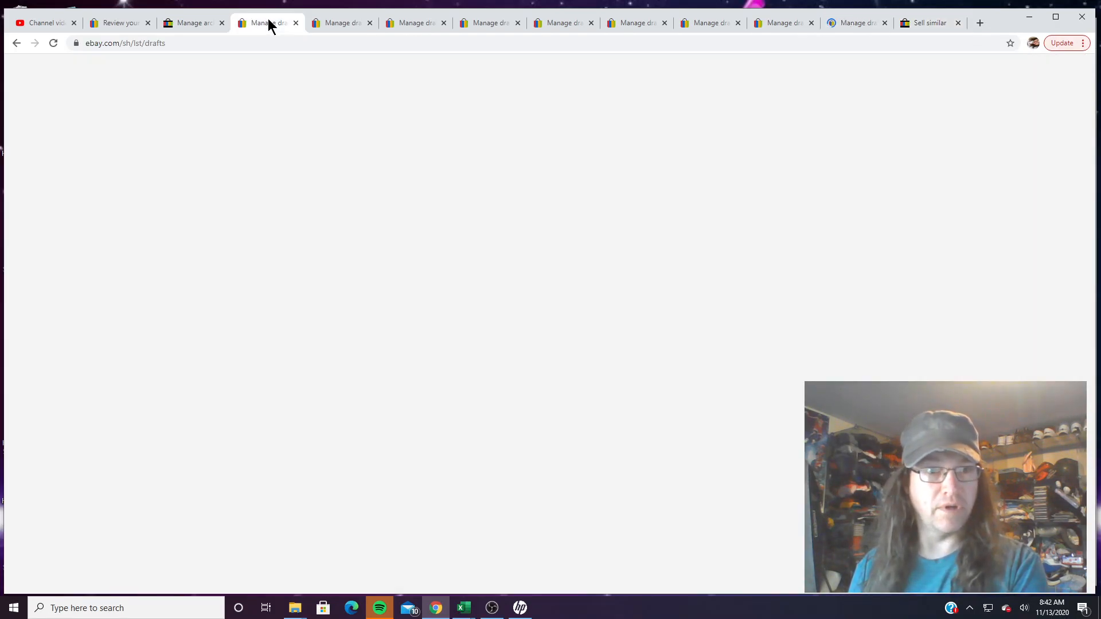
# - Close the surplus drafts pages of the saved vinyl listings, keeping only the last one open
pyautogui.click(296, 23)
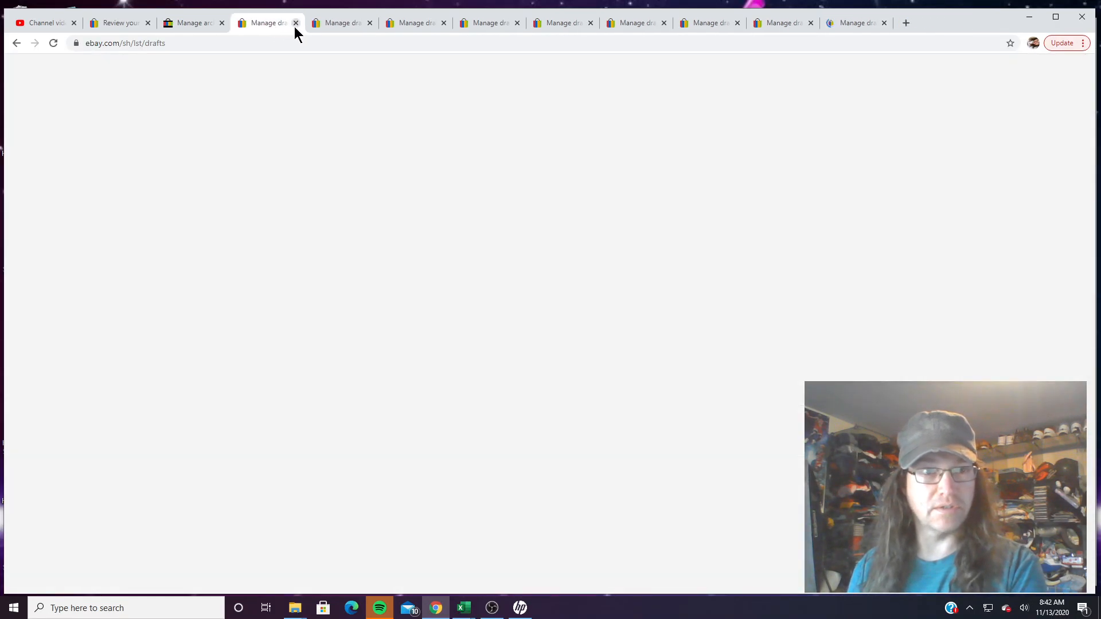
pyautogui.click(295, 23)
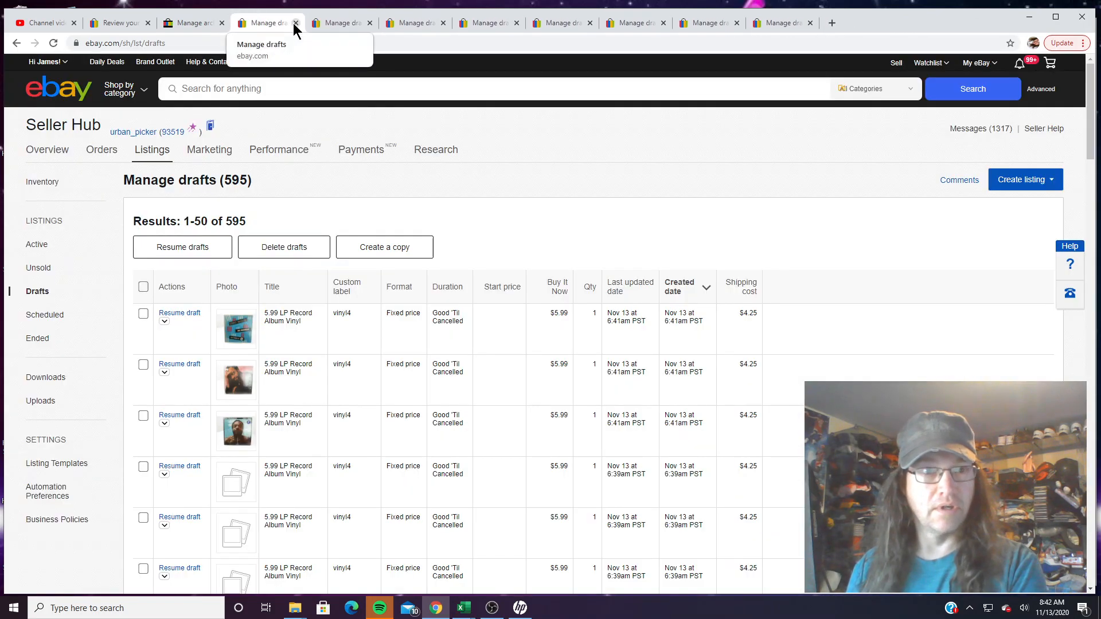
pyautogui.click(295, 23)
pyautogui.click(295, 23)
pyautogui.click(295, 23)
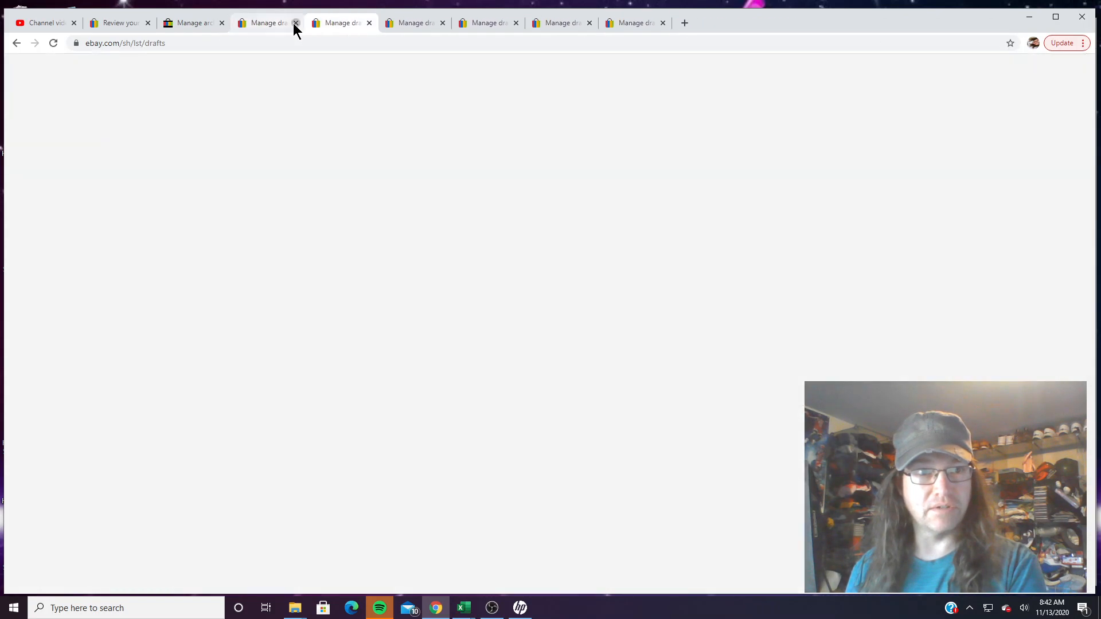
pyautogui.click(296, 23)
pyautogui.click(296, 23)
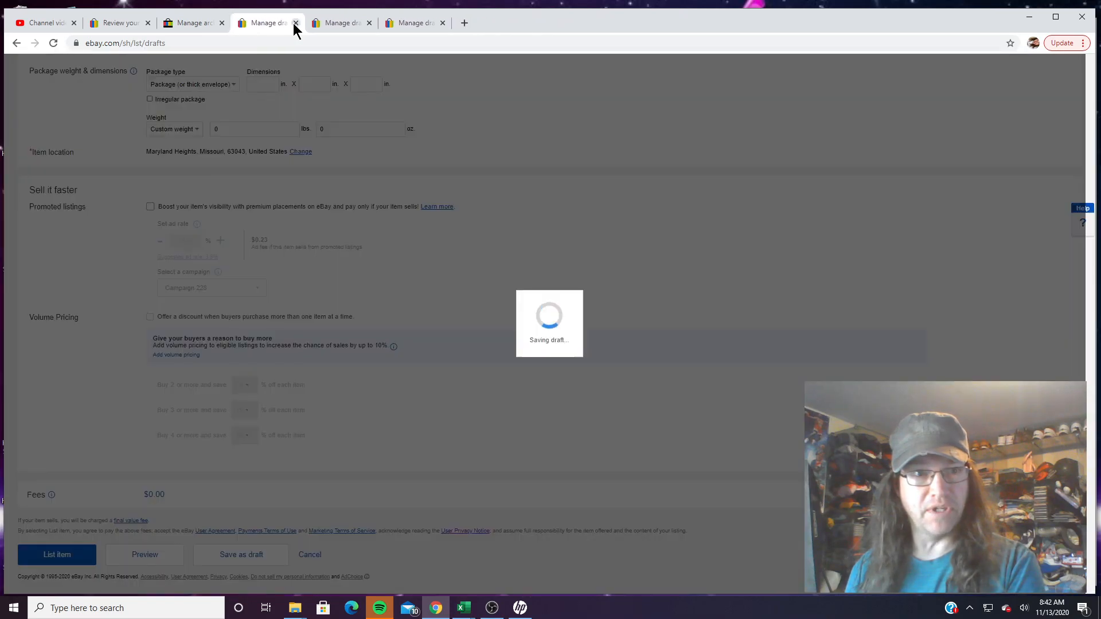
pyautogui.click(295, 23)
pyautogui.click(295, 23)
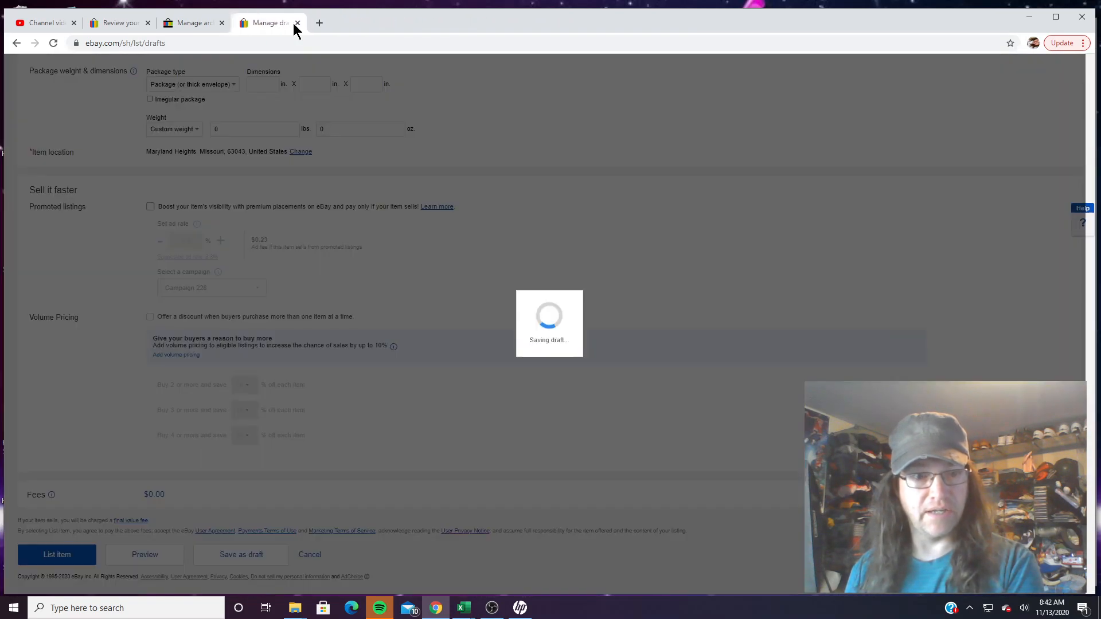
# - Select the remaining vinyl draft without photos and create 10 copies of it
pyautogui.scroll(-5, 357, 220)
pyautogui.scroll(-4, 356, 223)
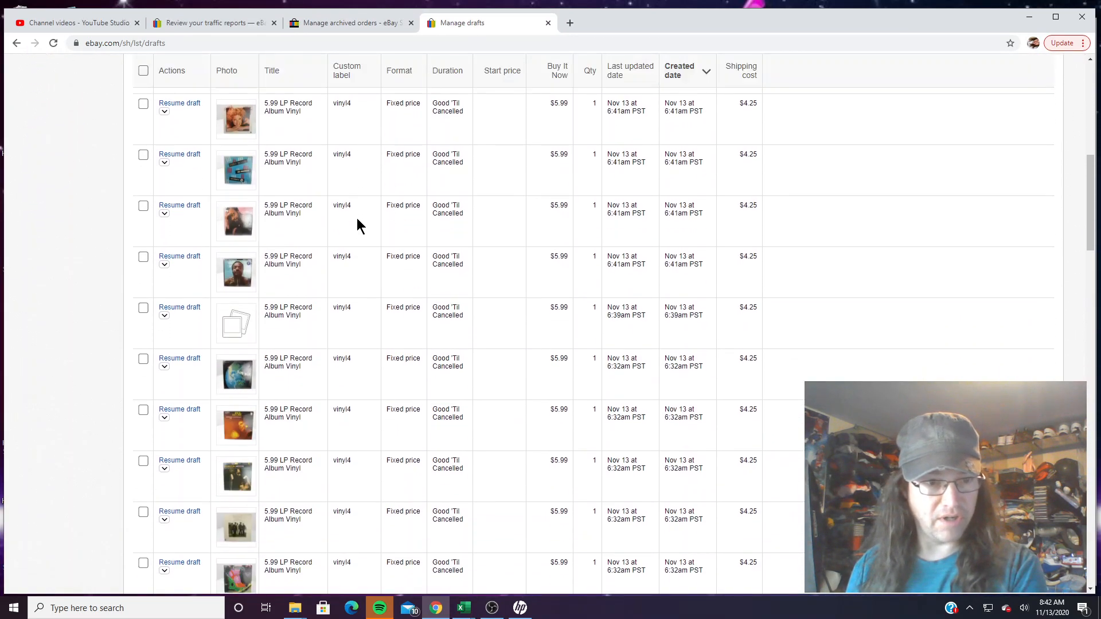
pyautogui.click(143, 308)
pyautogui.scroll(7, 141, 305)
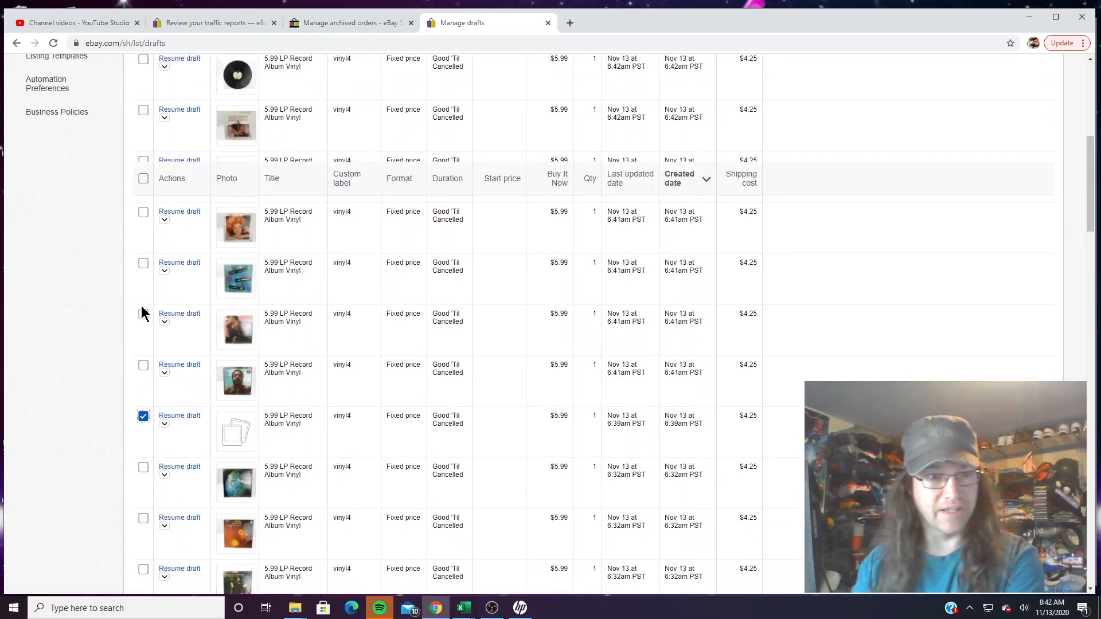
pyautogui.click(396, 129)
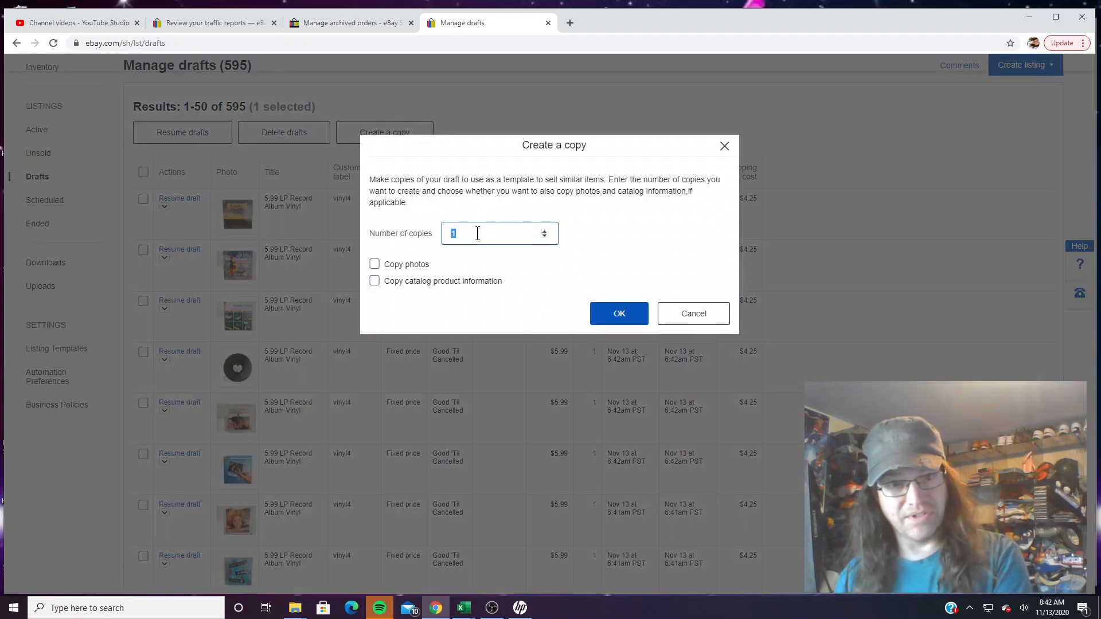
pyautogui.press('Return')
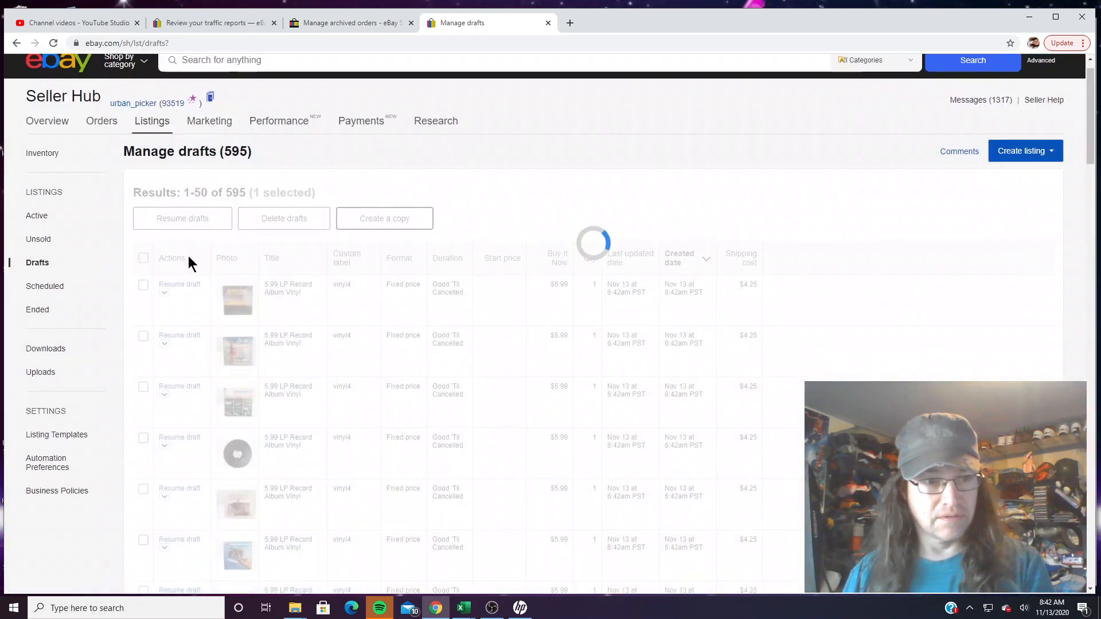
# - Open the original photo-less vinyl draft and the first two new copies in separate tabs
pyautogui.scroll(-10, 188, 269)
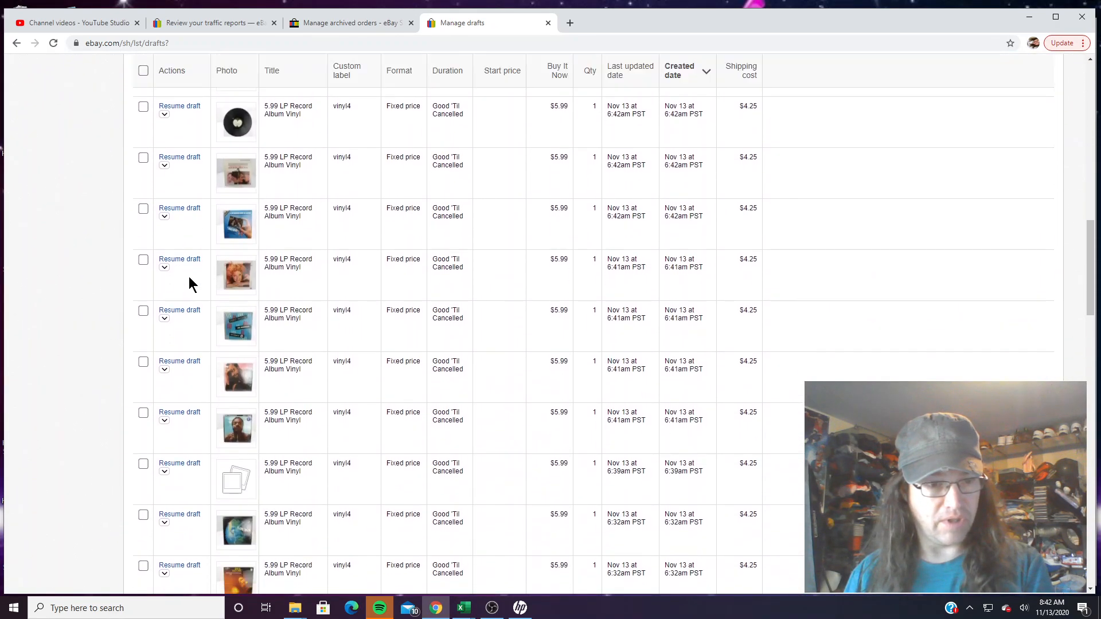
pyautogui.rightClick(190, 411)
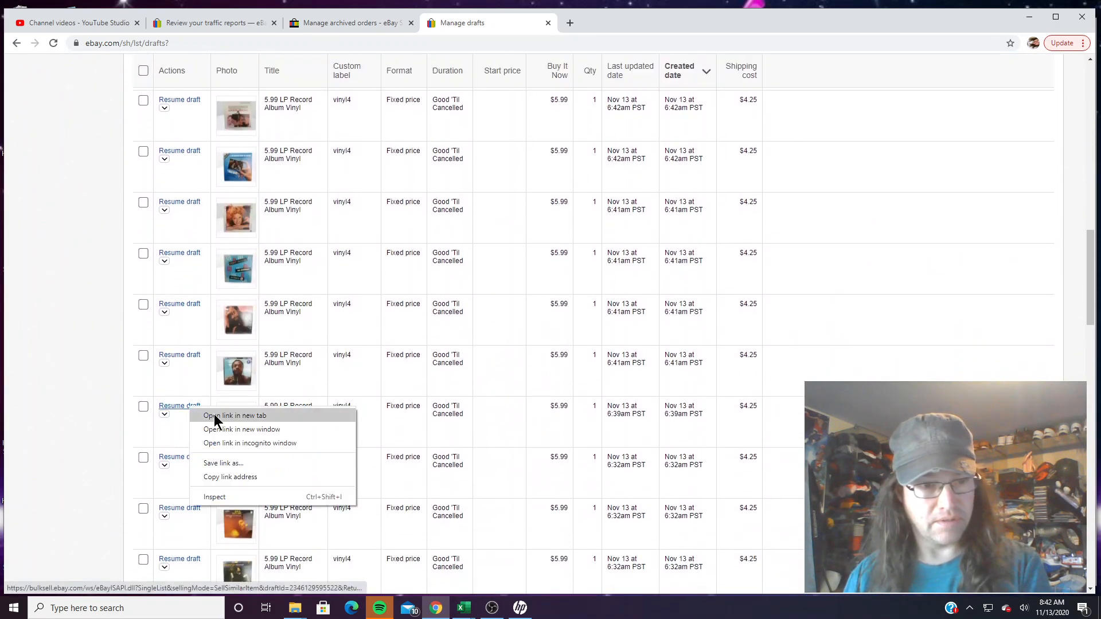
pyautogui.click(218, 418)
pyautogui.scroll(10, 214, 414)
pyautogui.rightClick(190, 189)
pyautogui.click(212, 195)
pyautogui.rightClick(186, 241)
pyautogui.click(200, 247)
# - Open the third, fourth and fifth new vinyl copies in separate tabs
pyautogui.rightClick(186, 293)
pyautogui.click(202, 300)
pyautogui.rightClick(186, 343)
pyautogui.click(203, 351)
pyautogui.rightClick(190, 395)
pyautogui.click(204, 404)
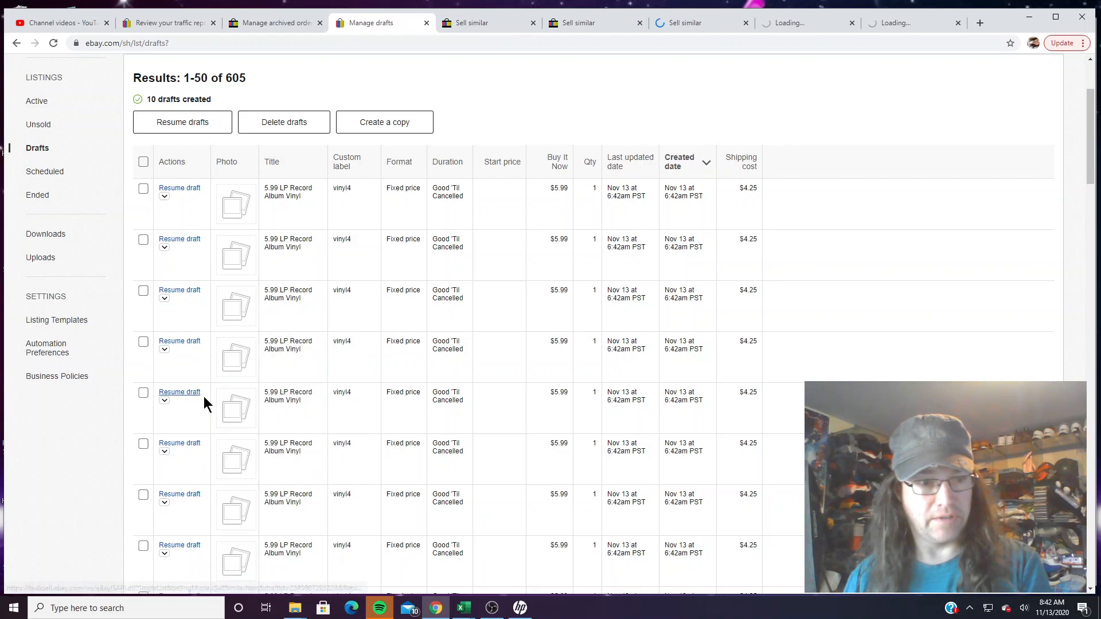
# - Open the sixth, seventh, eighth and ninth new vinyl copies in separate tabs
pyautogui.scroll(-2, 206, 399)
pyautogui.rightClick(190, 332)
pyautogui.click(204, 341)
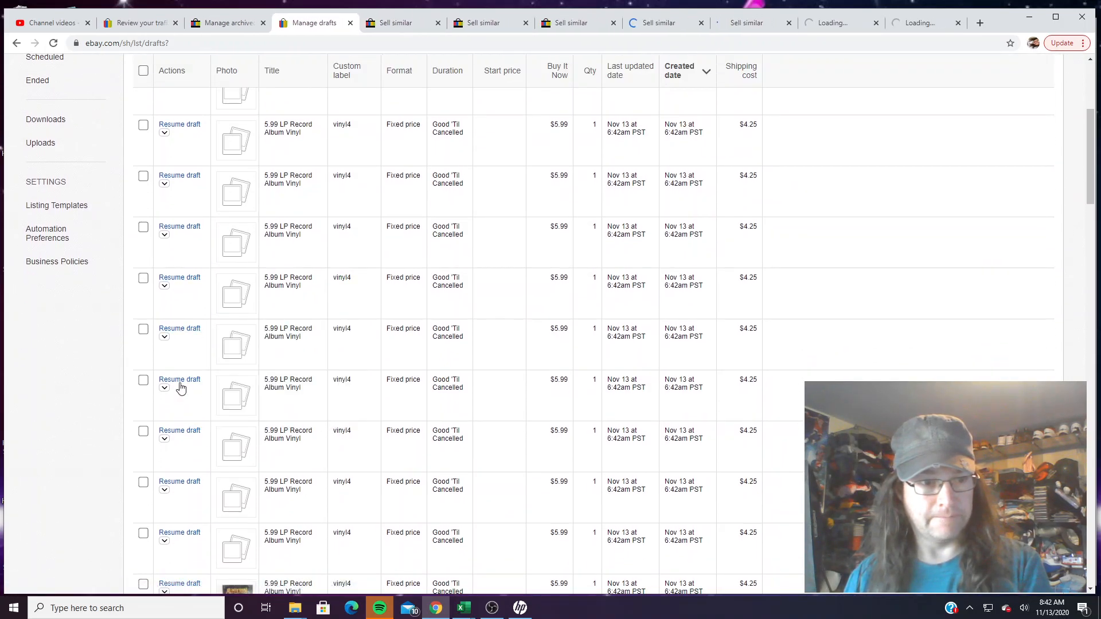
pyautogui.rightClick(184, 381)
pyautogui.click(195, 388)
pyautogui.rightClick(191, 430)
pyautogui.click(199, 437)
pyautogui.scroll(-1, 179, 456)
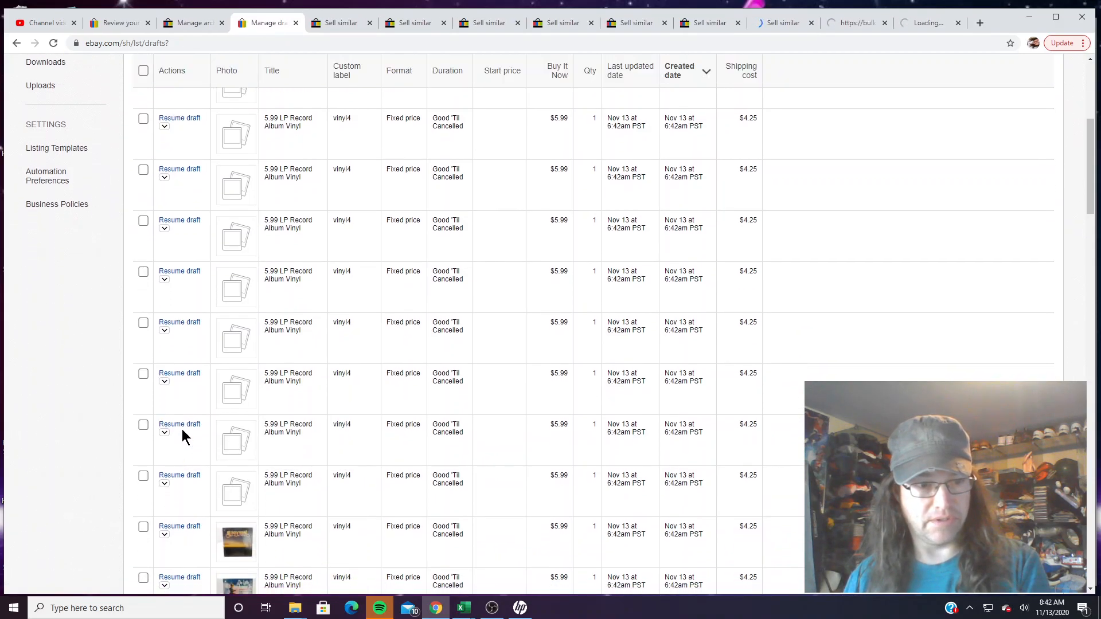
pyautogui.rightClick(189, 425)
pyautogui.click(192, 434)
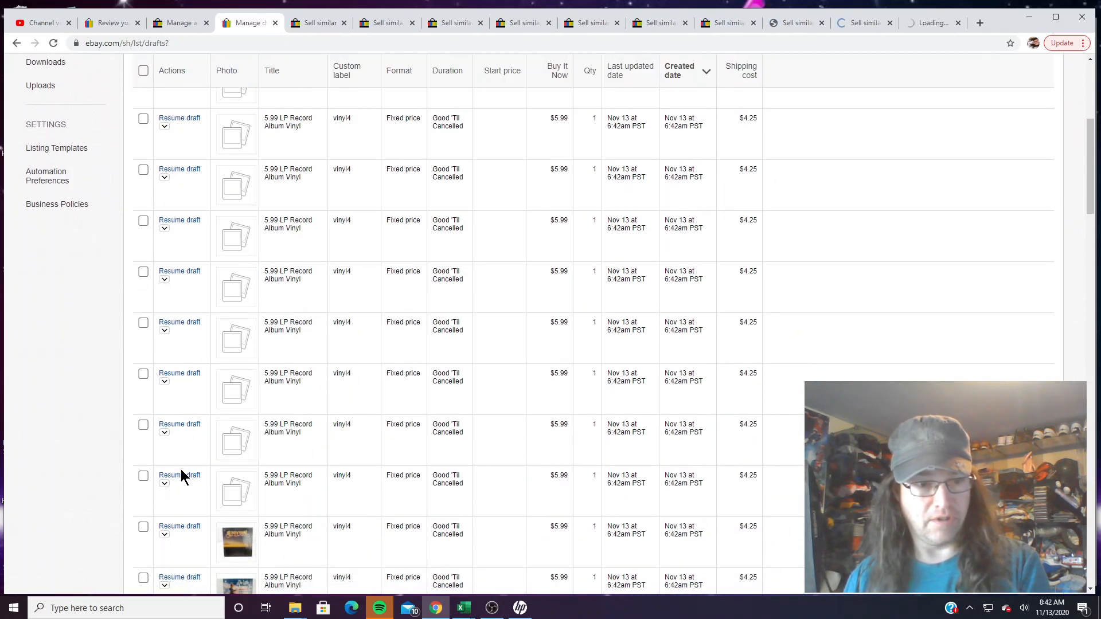
# - Switch to the first opened vinyl listing and start adding photos from the Vinyl 4 folder
pyautogui.scroll(3, 181, 469)
pyautogui.scroll(-2, 223, 316)
pyautogui.click(320, 23)
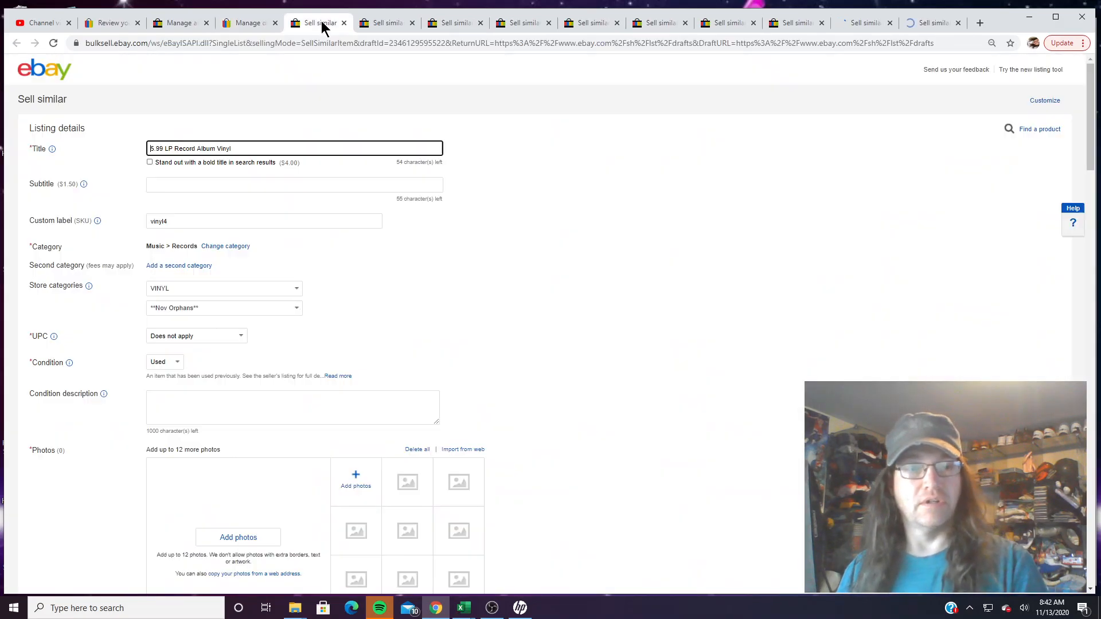
pyautogui.click(249, 23)
pyautogui.scroll(2, 260, 241)
pyautogui.scroll(5, 261, 235)
pyautogui.click(321, 24)
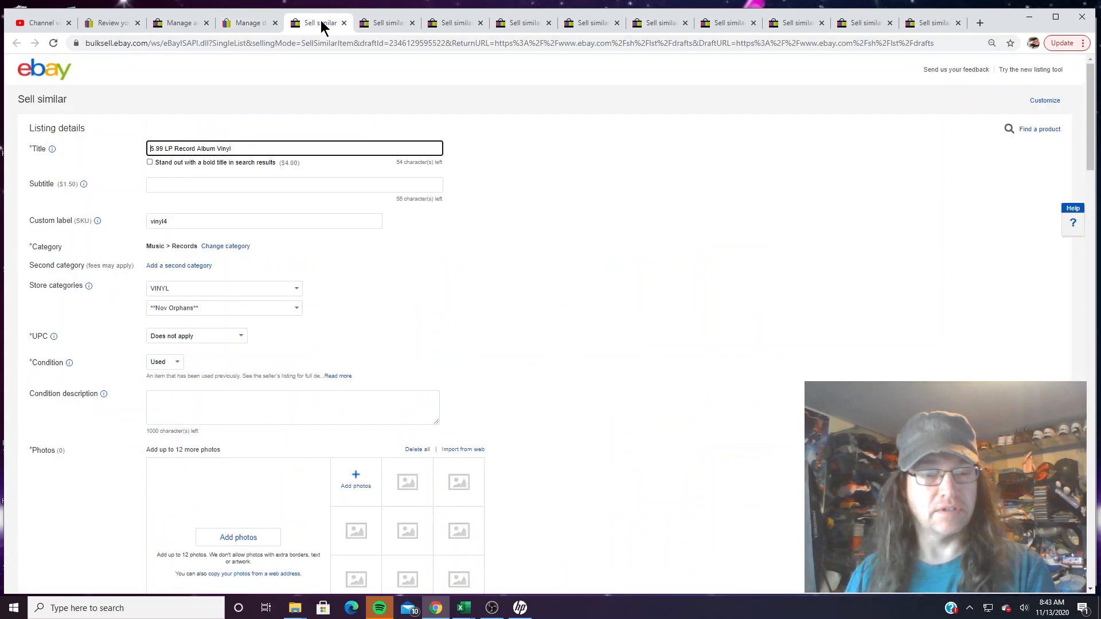
pyautogui.click(359, 484)
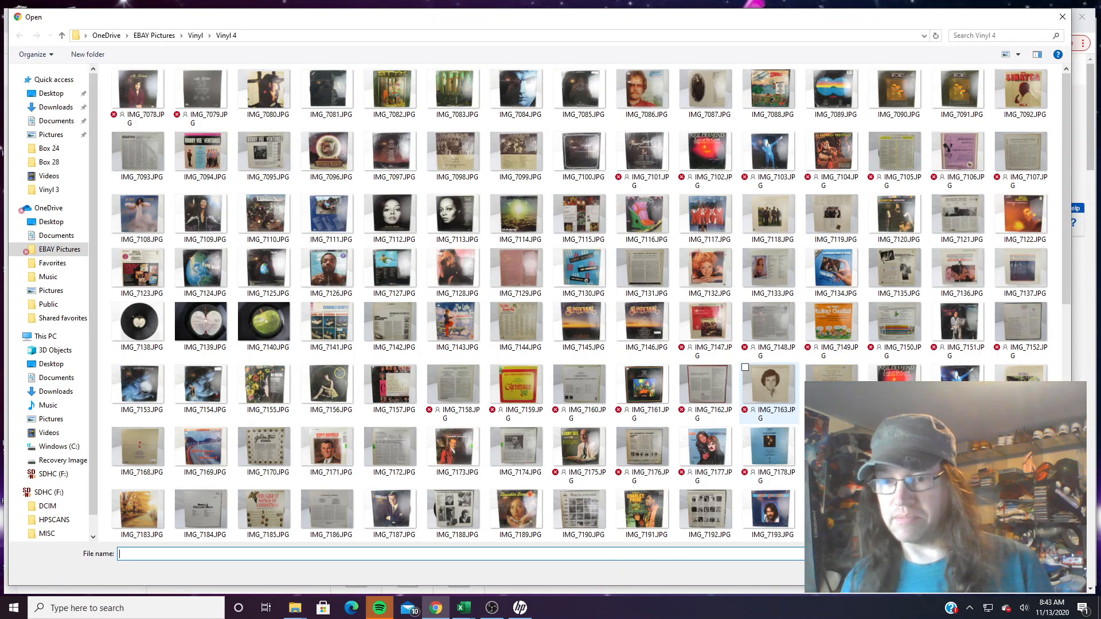
pyautogui.moveTo(1051, 281); pyautogui.dragTo(142, 87)
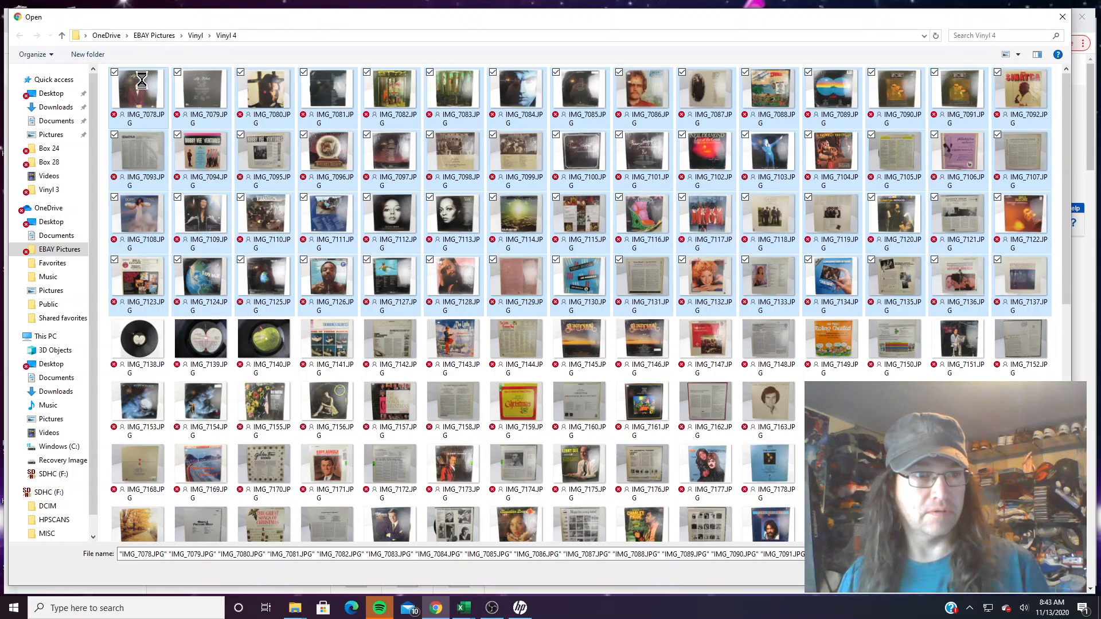
pyautogui.rightClick(144, 85)
pyautogui.press('Escape')
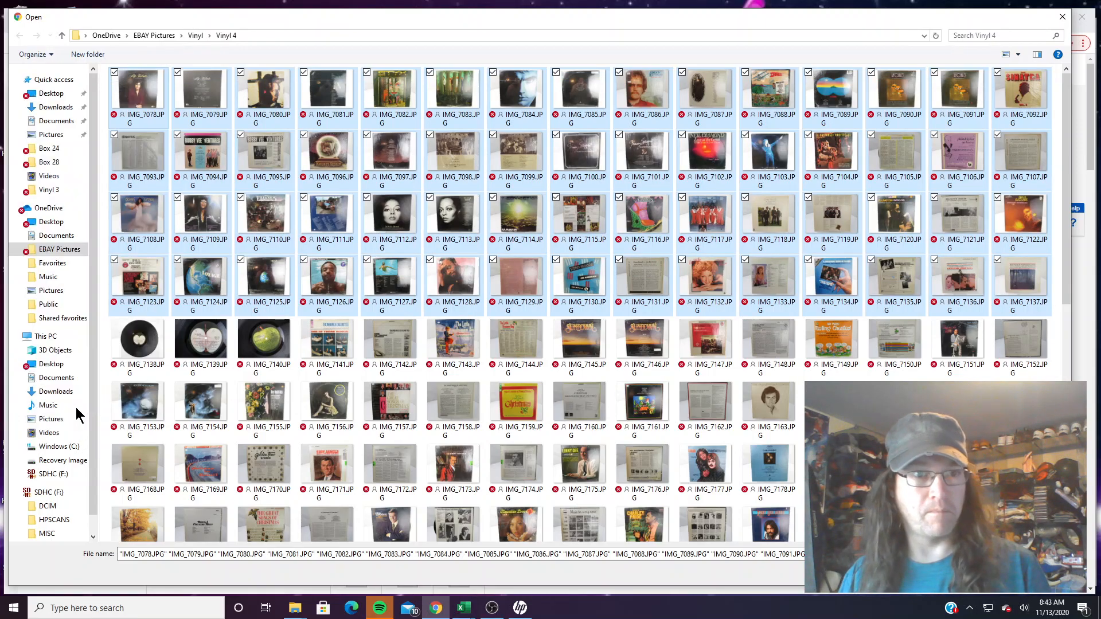
# - Add the photos IMG_7147.JPG and IMG_7148.JPG to the first opened vinyl listing
pyautogui.scroll(-4, 290, 315)
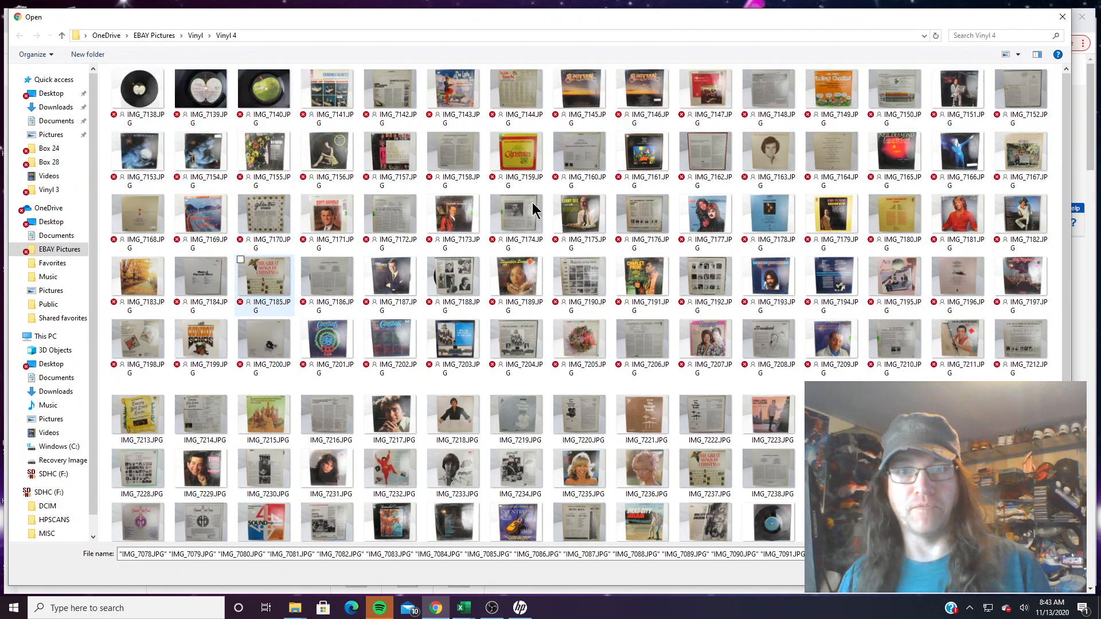
pyautogui.click(705, 92)
pyautogui.keyDown('ctrl'); pyautogui.click(769, 91); pyautogui.keyUp('ctrl')
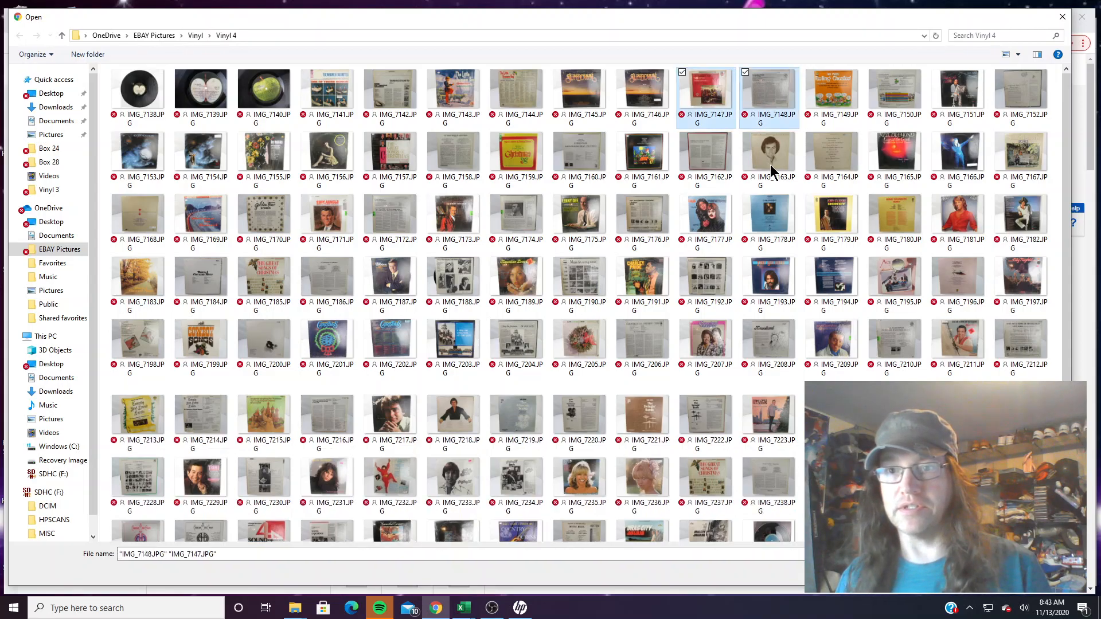
pyautogui.press('Return')
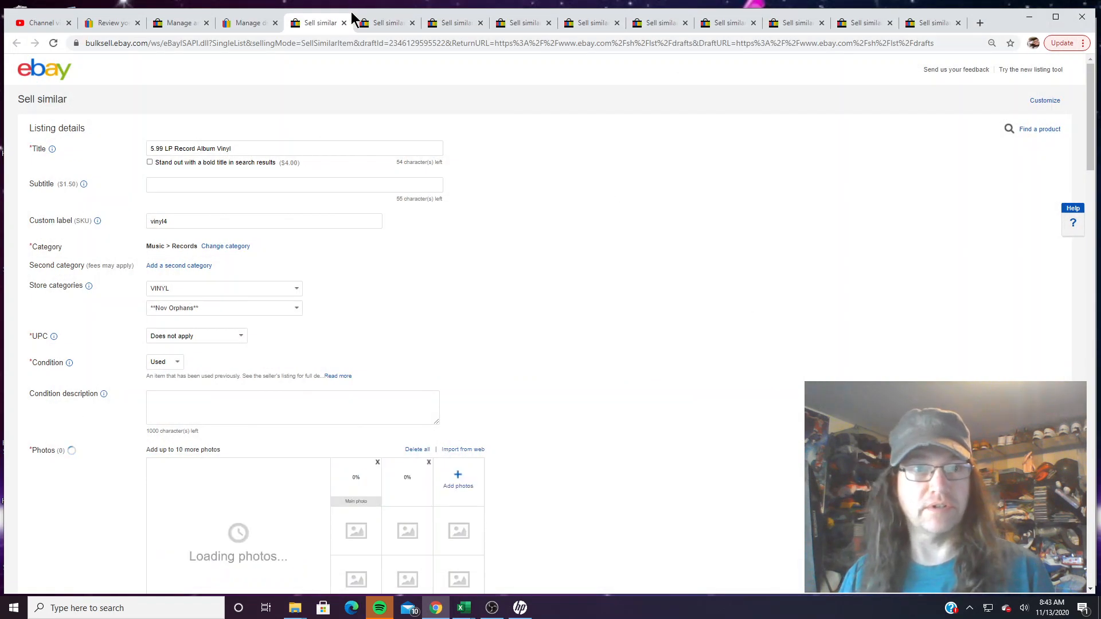
# - Add the photos IMG_7149.JPG and IMG_7150.JPG to the second opened vinyl listing
pyautogui.click(385, 22)
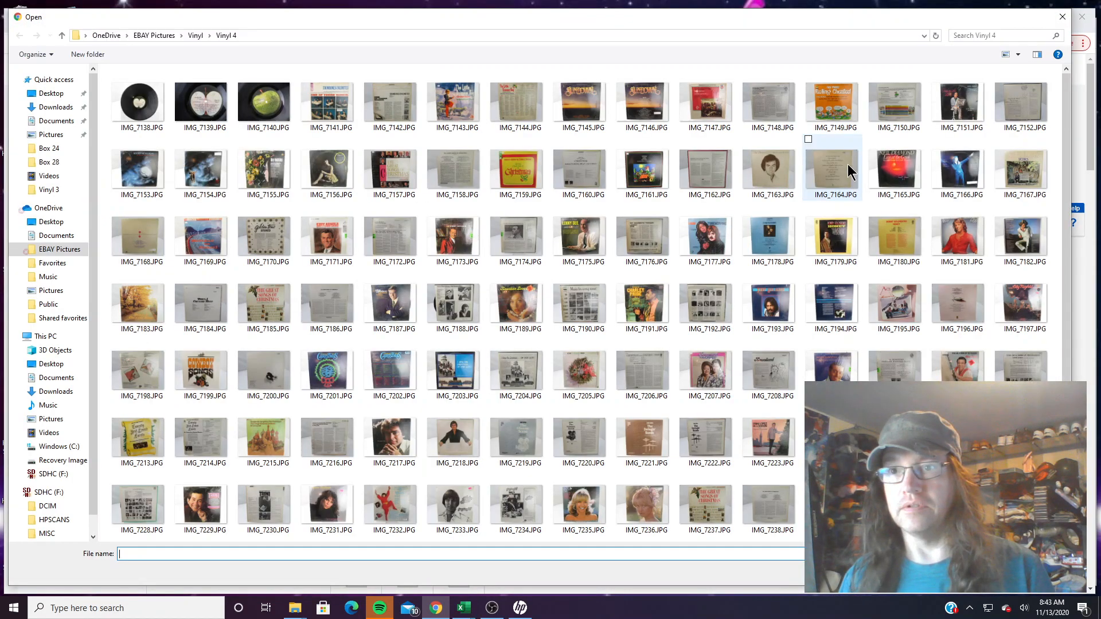
pyautogui.click(835, 103)
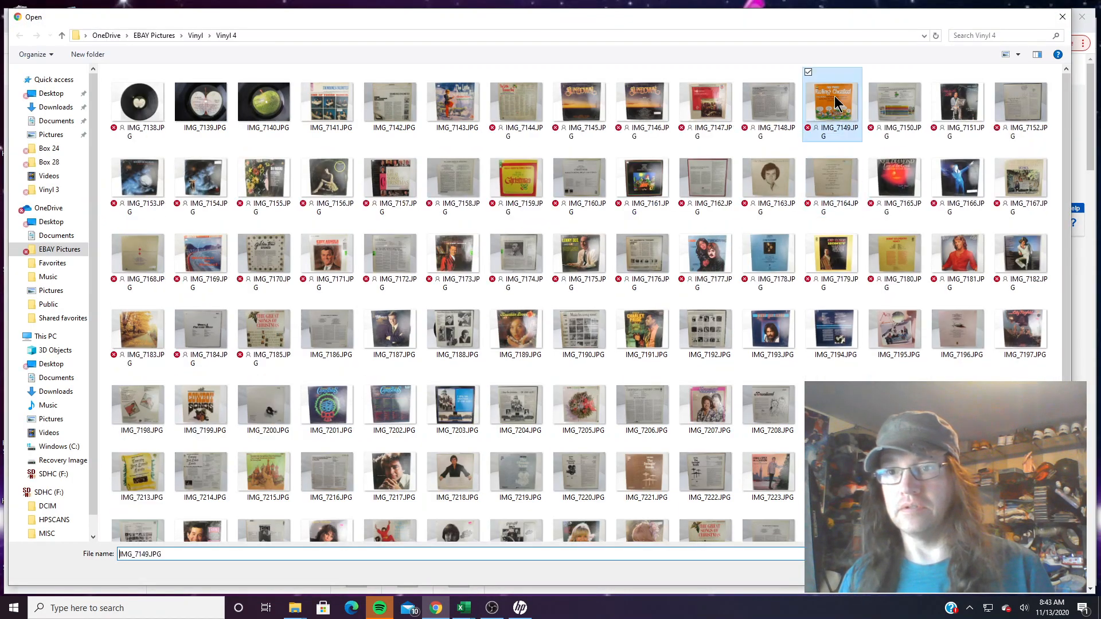
pyautogui.keyDown('ctrl'); pyautogui.click(894, 103); pyautogui.keyUp('ctrl')
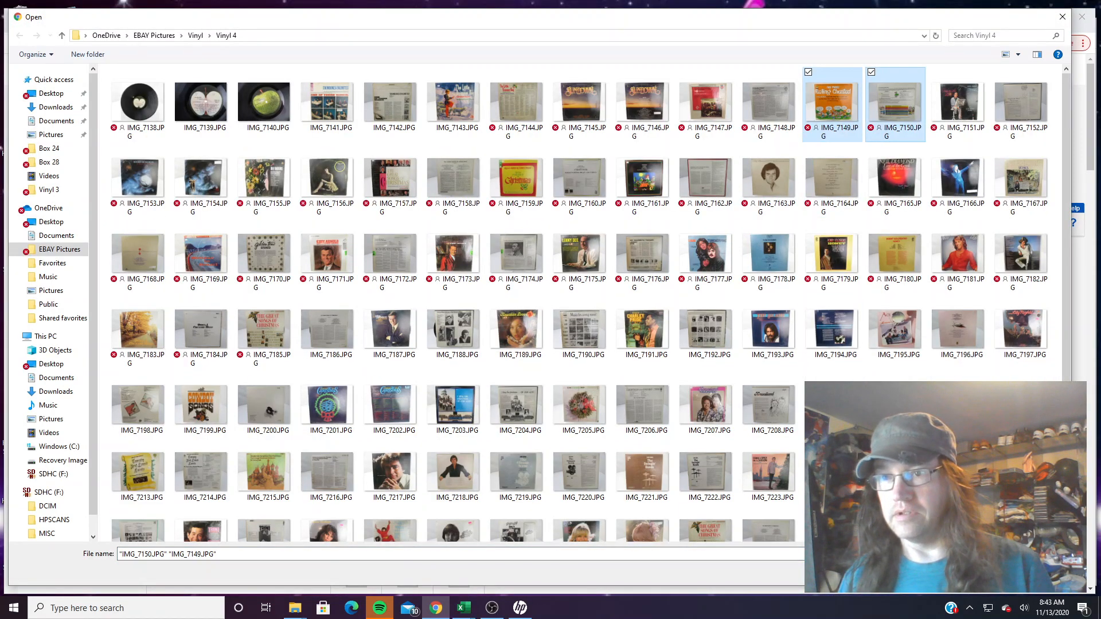
pyautogui.press('Return')
# - Add the photos IMG_7151.JPG and IMG_7152.JPG to the third opened vinyl listing
pyautogui.click(453, 23)
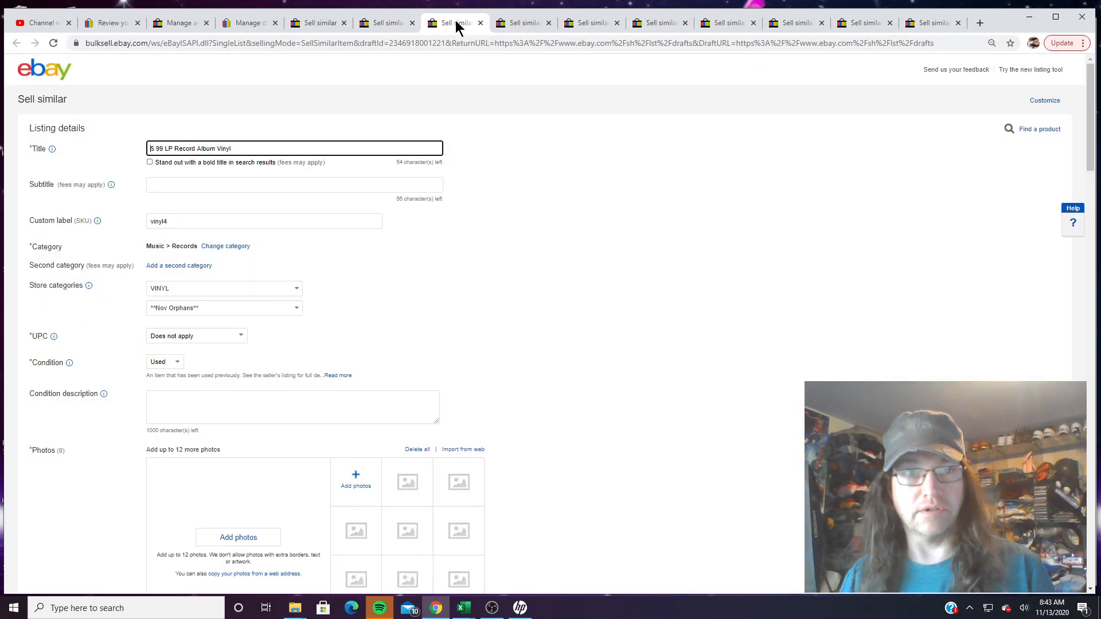
pyautogui.click(356, 476)
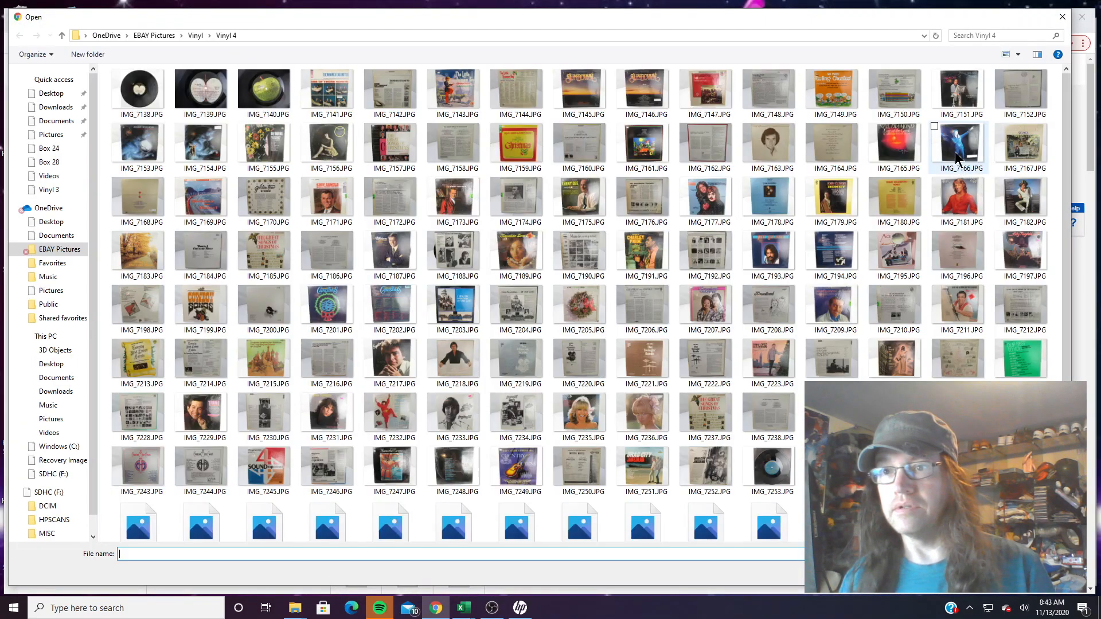
pyautogui.click(958, 89)
pyautogui.keyDown('ctrl'); pyautogui.click(1021, 89); pyautogui.keyUp('ctrl')
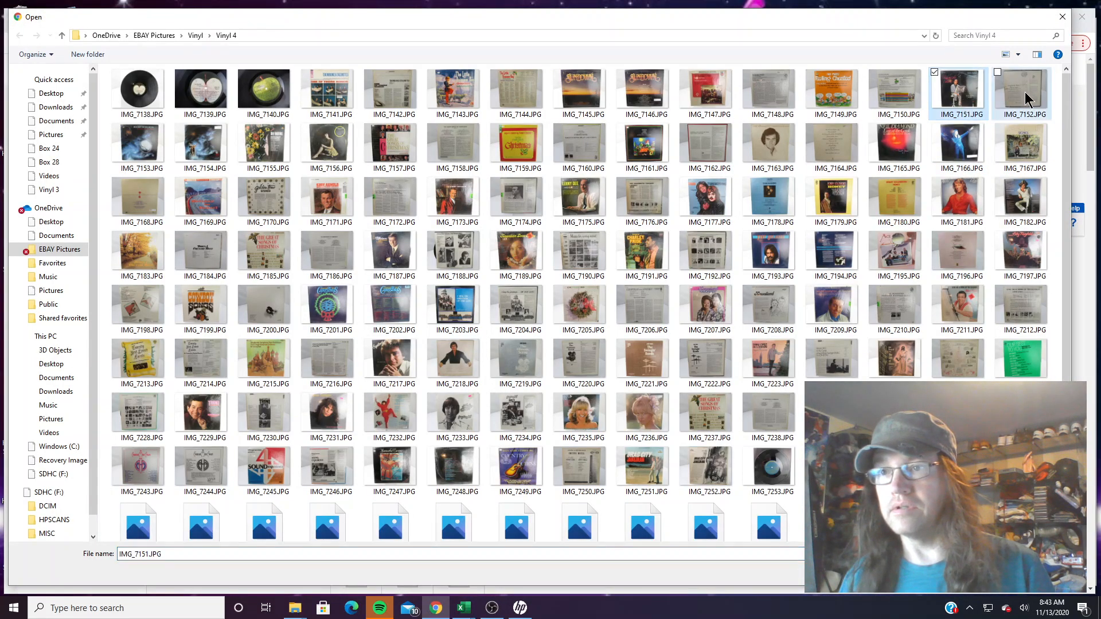
pyautogui.press('Return')
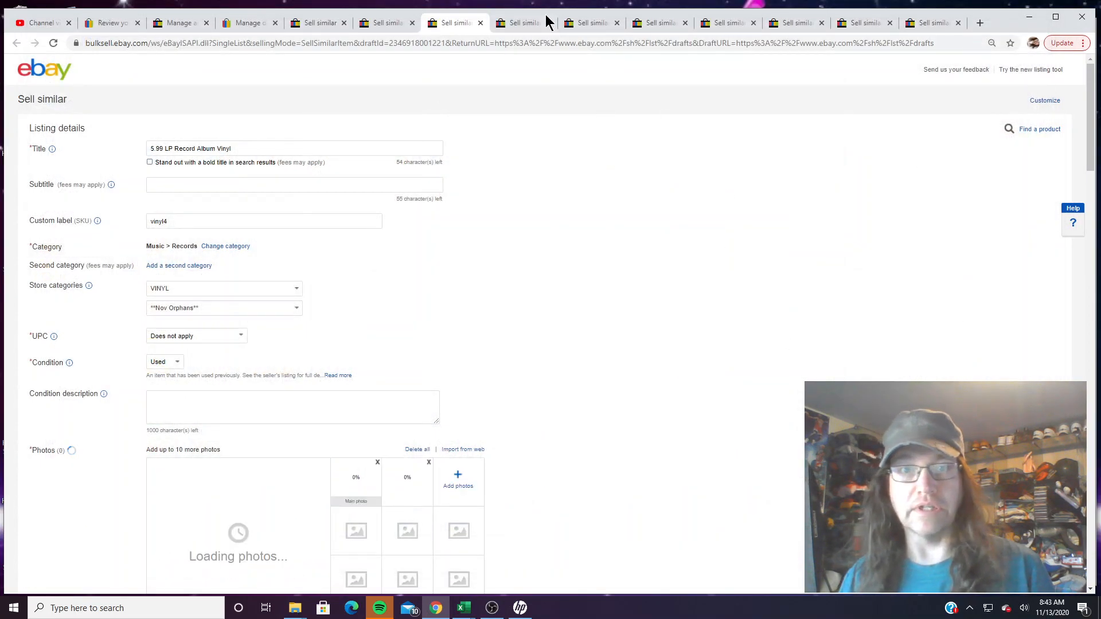
# - Add the photos IMG_7153.JPG and IMG_7154.JPG to the fourth opened vinyl listing
pyautogui.click(526, 23)
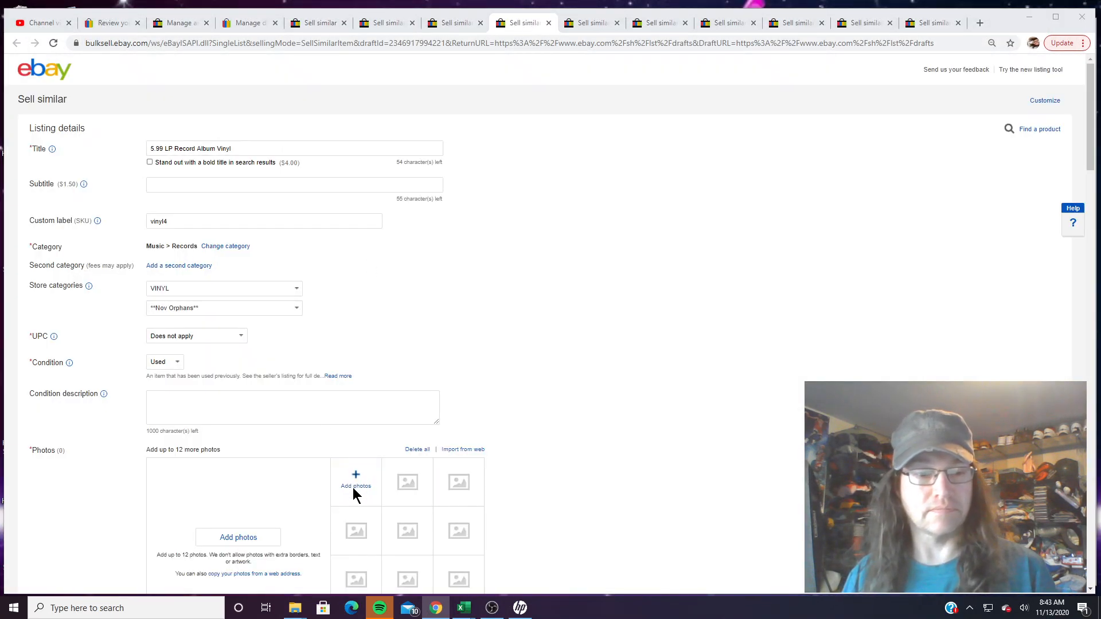
pyautogui.click(353, 488)
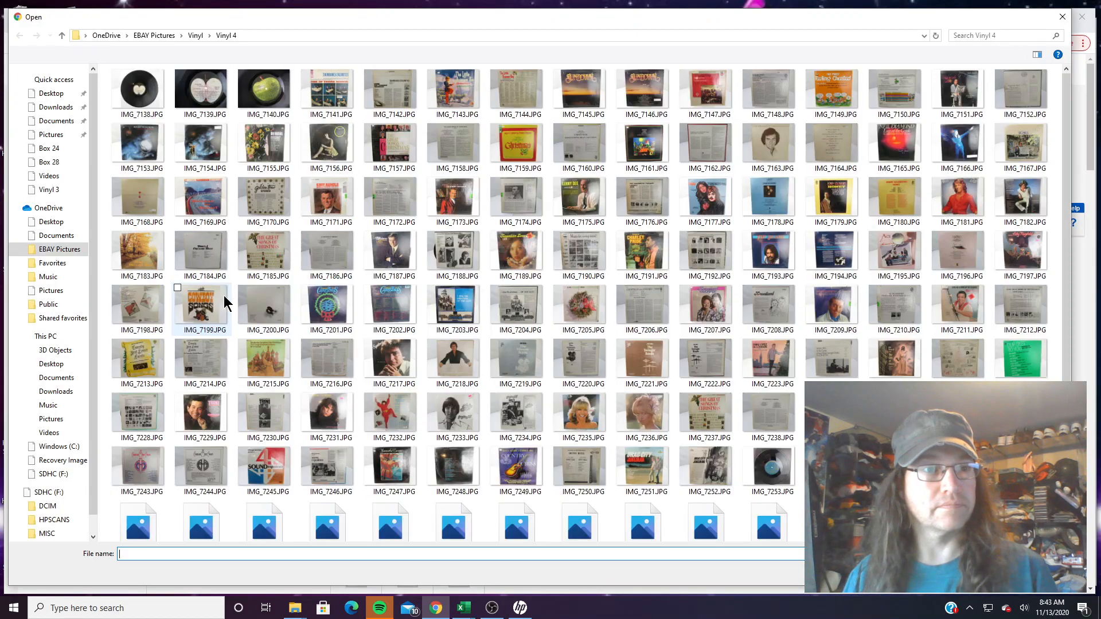
pyautogui.click(139, 153)
pyautogui.keyDown('ctrl'); pyautogui.click(209, 153); pyautogui.keyUp('ctrl')
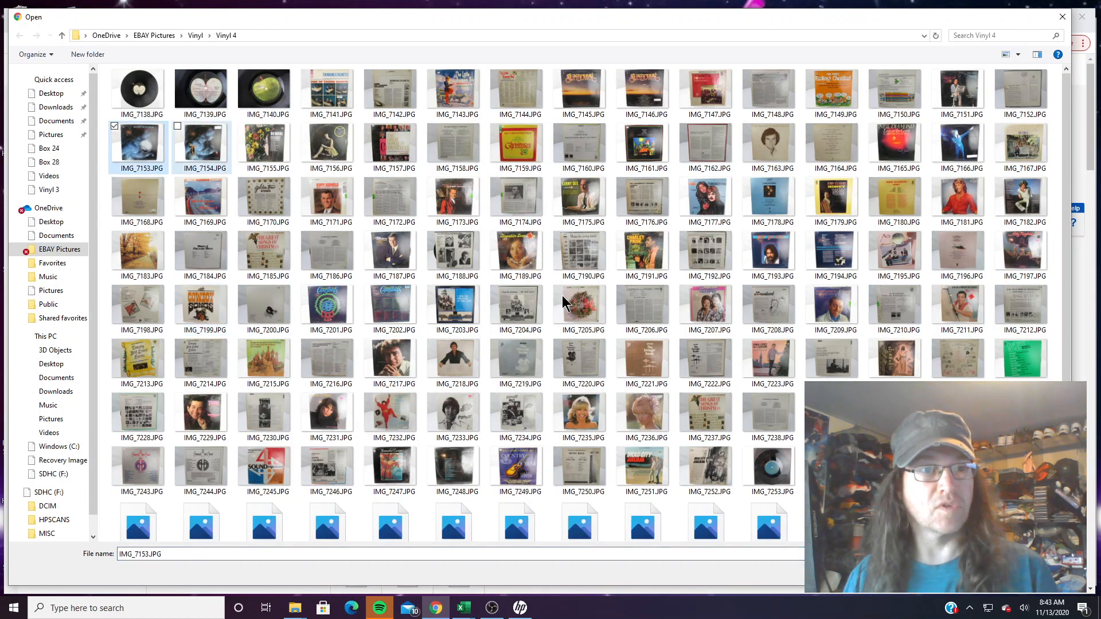
pyautogui.press('Return')
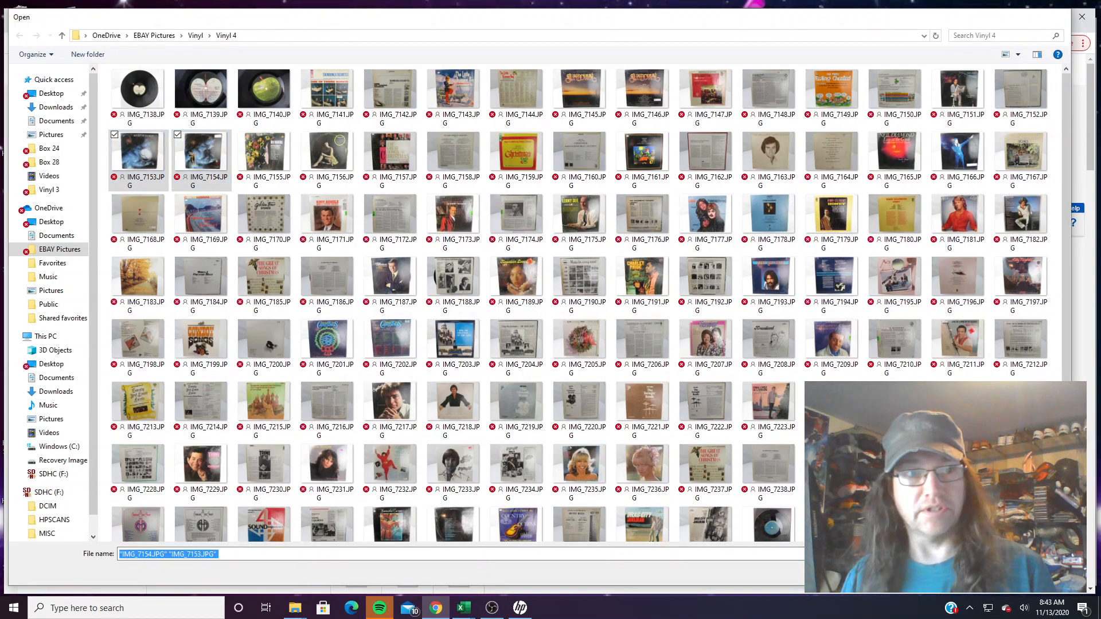
# - Add the photos IMG_7155.JPG and IMG_7156.JPG to the fifth opened vinyl listing
pyautogui.click(587, 25)
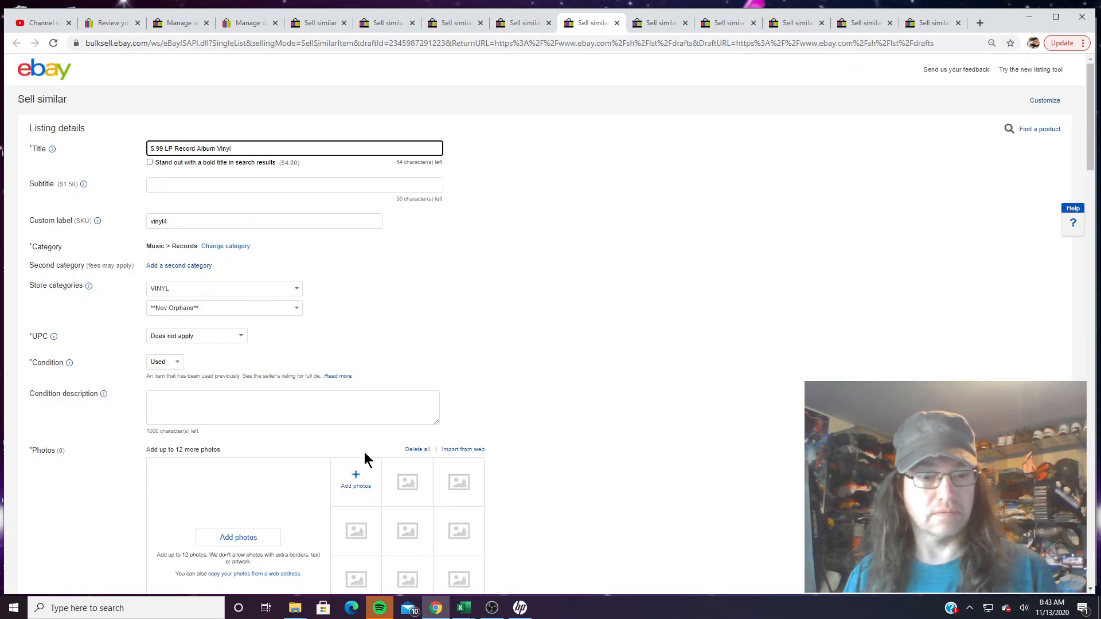
pyautogui.click(362, 470)
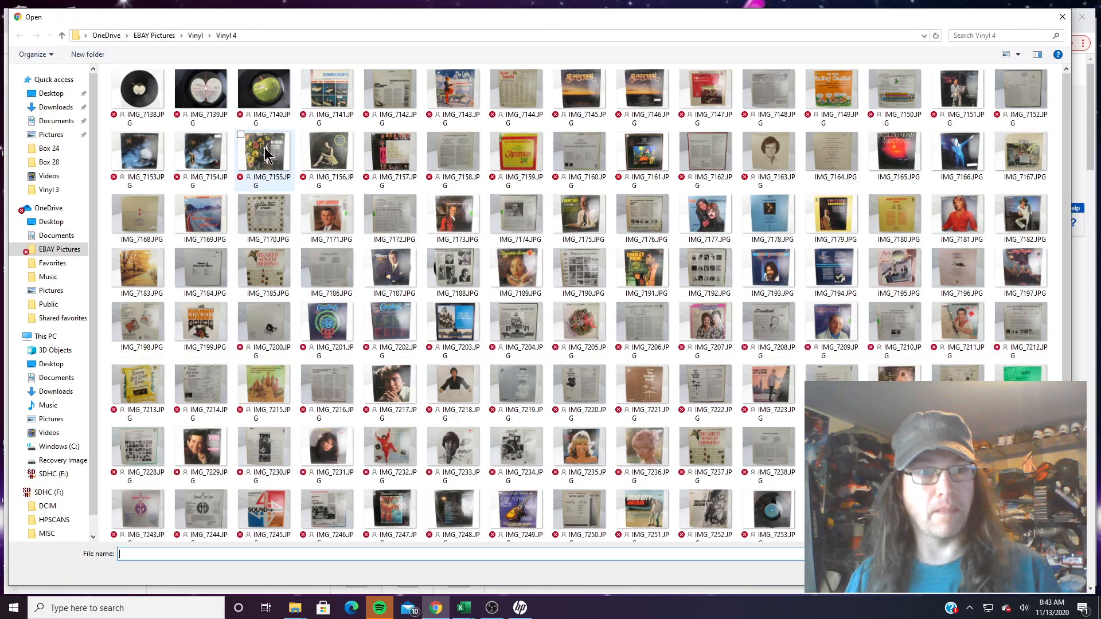
pyautogui.click(264, 152)
pyautogui.keyDown('ctrl'); pyautogui.click(328, 157); pyautogui.keyUp('ctrl')
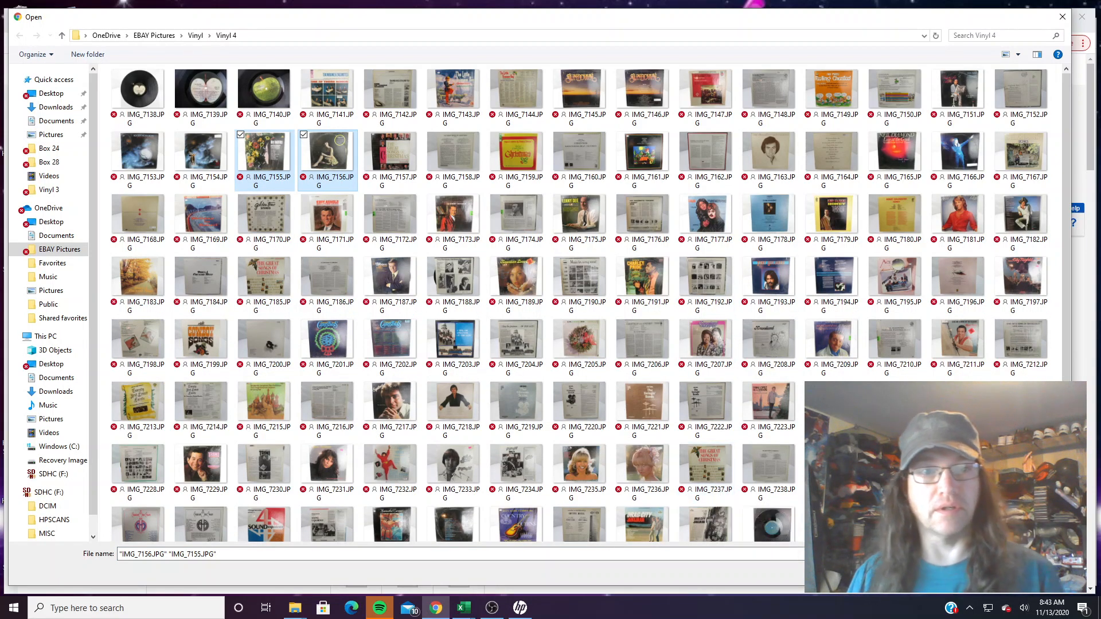
pyautogui.press('Return')
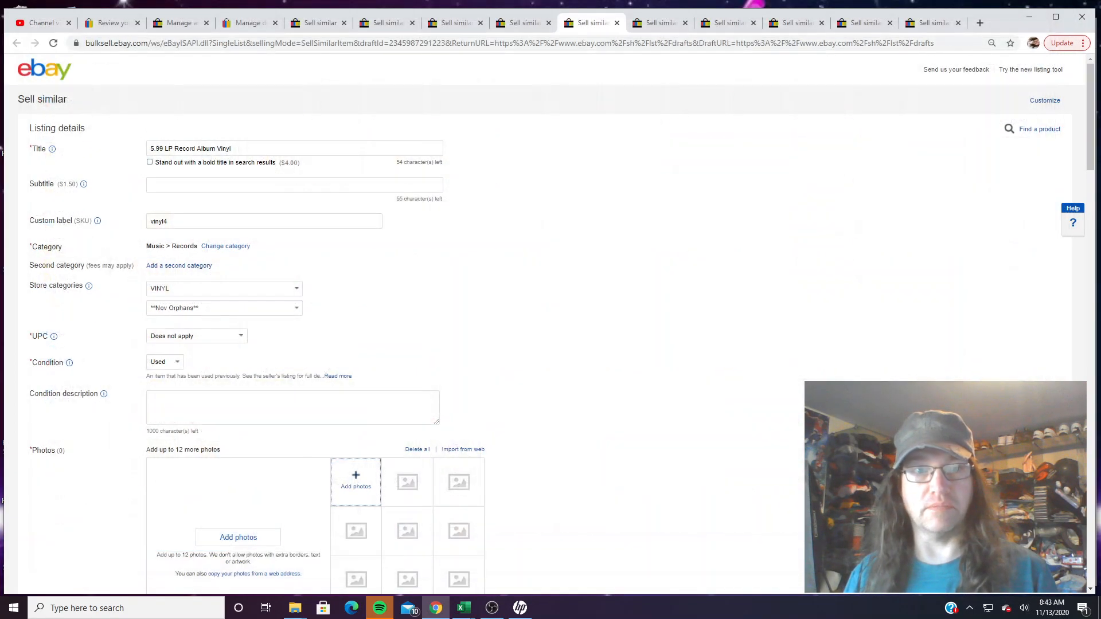
# - Add the photos IMG_7157.JPG and IMG_7158.JPG to the sixth opened vinyl listing
pyautogui.click(641, 26)
pyautogui.click(359, 486)
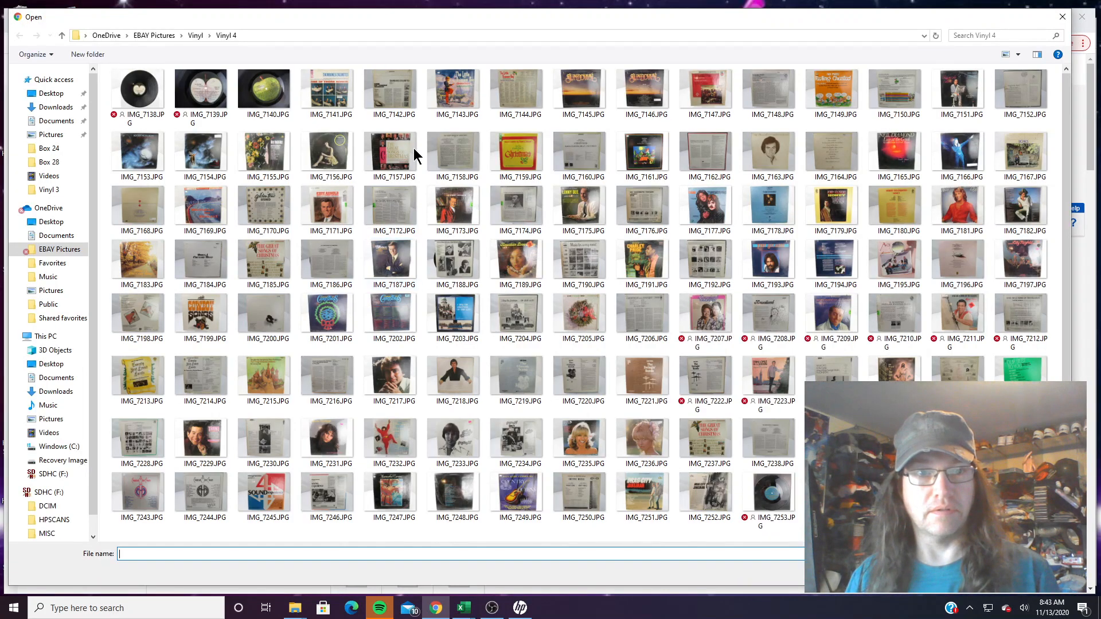
pyautogui.click(413, 149)
pyautogui.keyDown('ctrl'); pyautogui.click(432, 153); pyautogui.keyUp('ctrl')
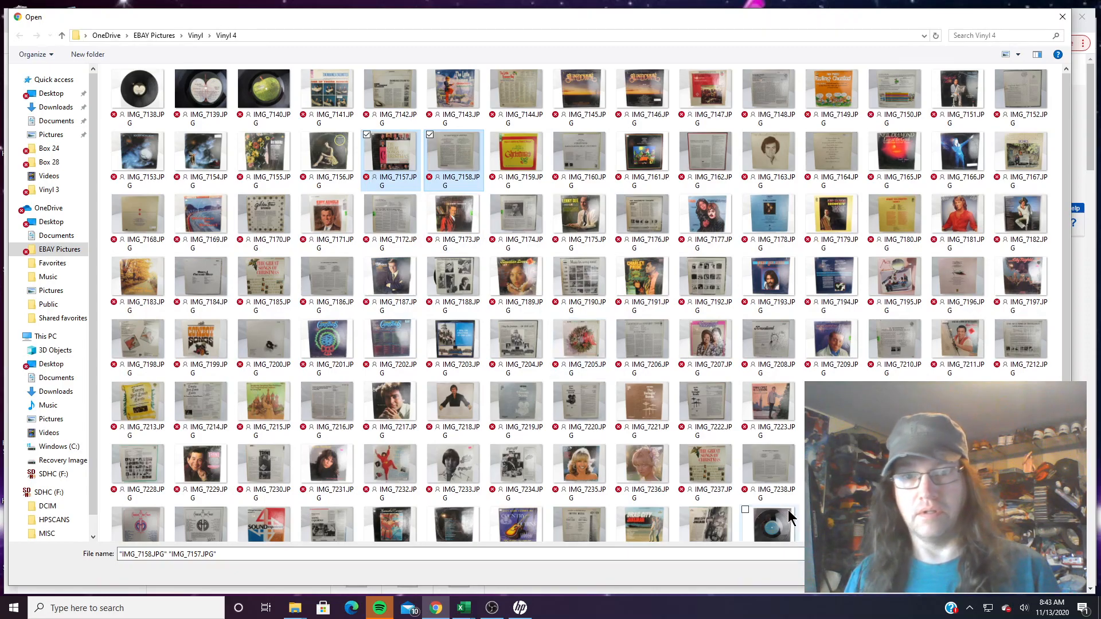
# - Add the photos IMG_7159.JPG and IMG_7160.JPG to the seventh opened vinyl listing
pyautogui.click(713, 26)
pyautogui.click(339, 475)
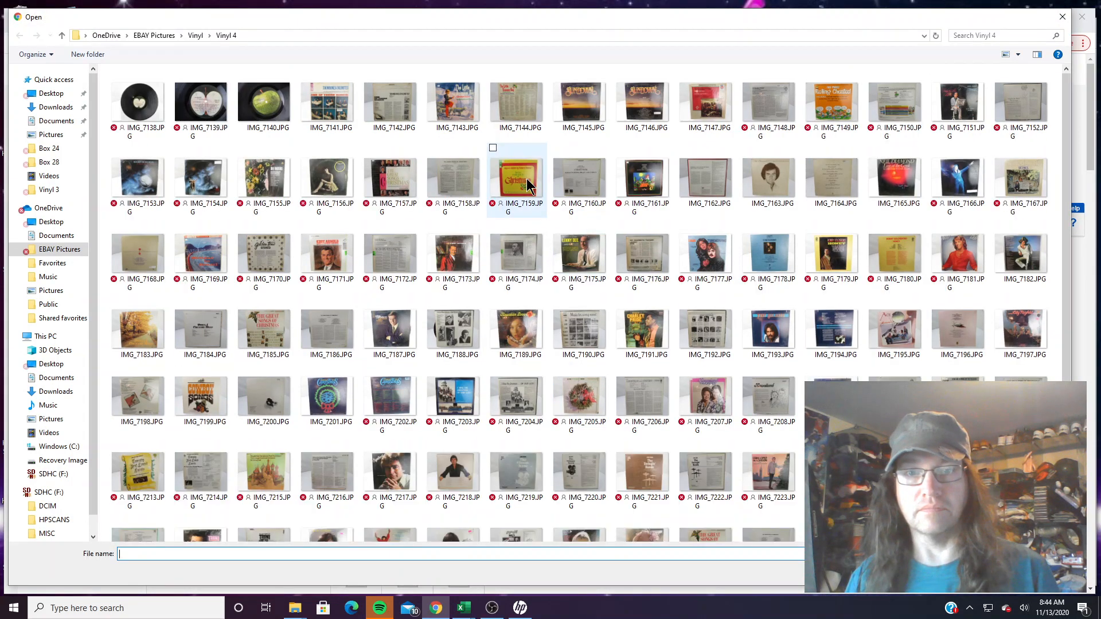
pyautogui.click(527, 177)
pyautogui.keyDown('ctrl'); pyautogui.click(598, 181); pyautogui.keyUp('ctrl')
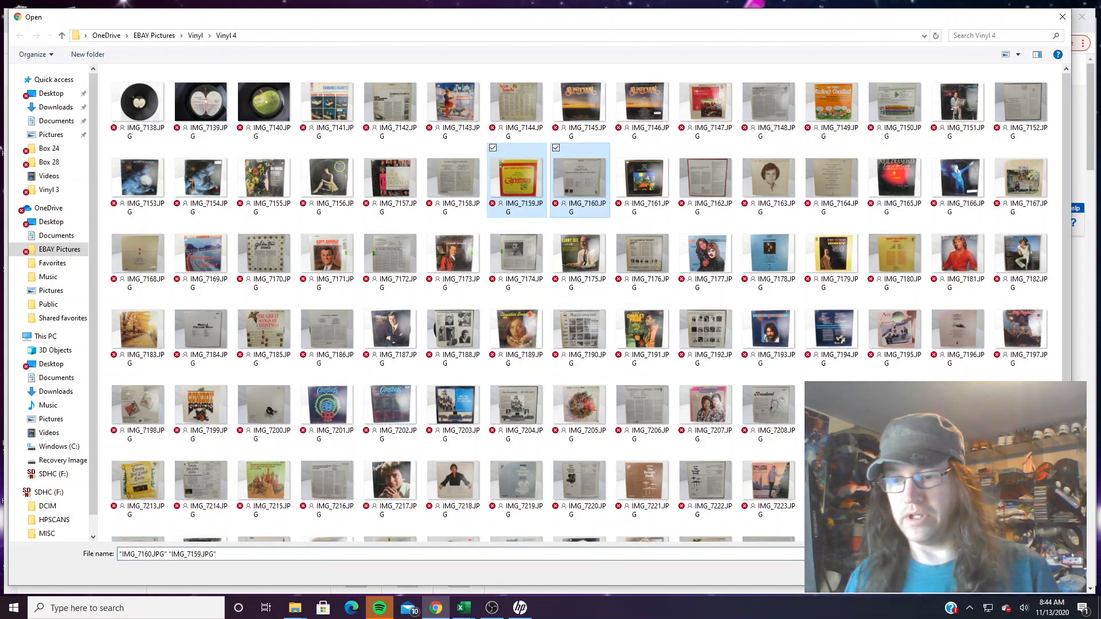
pyautogui.press('Return')
# - Add the photos IMG_7161.JPG and IMG_7162.JPG to the eighth opened vinyl listing
pyautogui.click(799, 24)
pyautogui.click(356, 479)
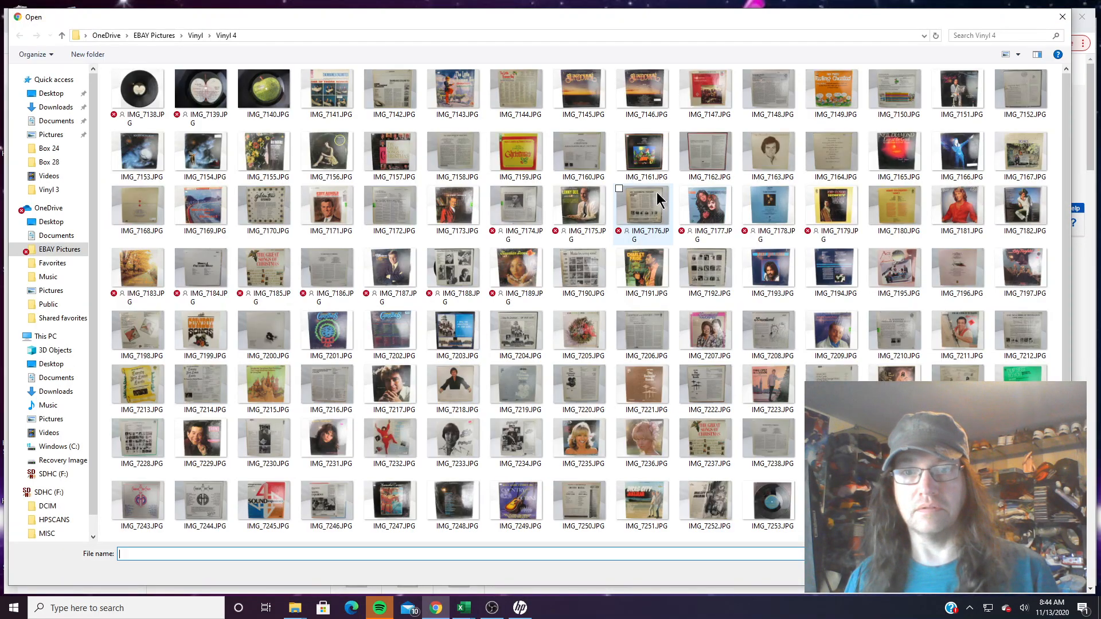
pyautogui.click(649, 156)
pyautogui.keyDown('ctrl'); pyautogui.click(706, 167); pyautogui.keyUp('ctrl')
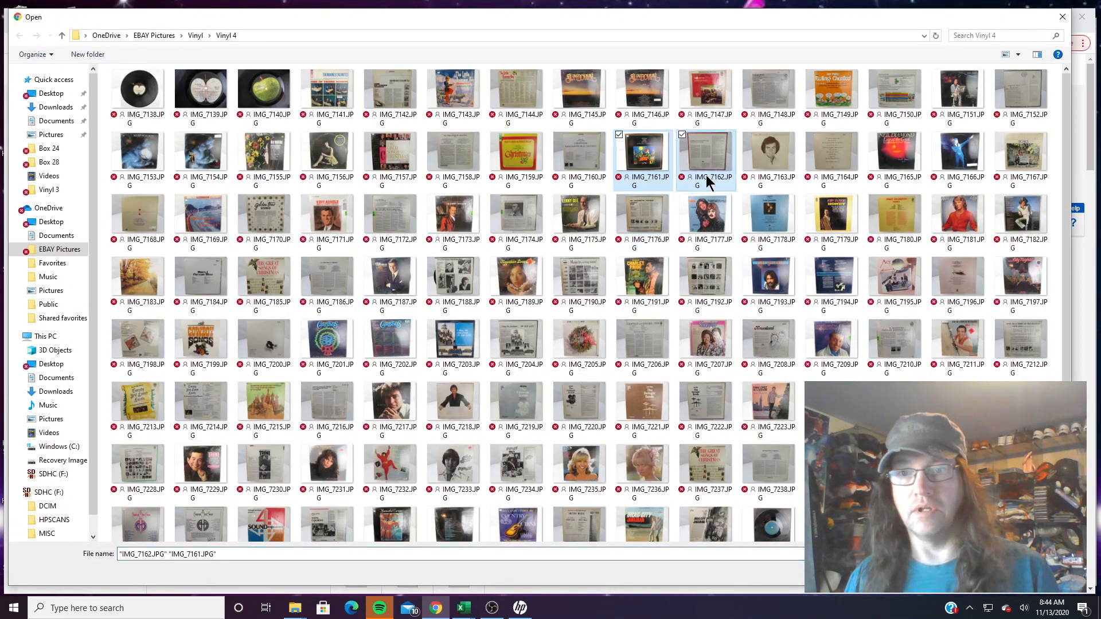
pyautogui.press('Return')
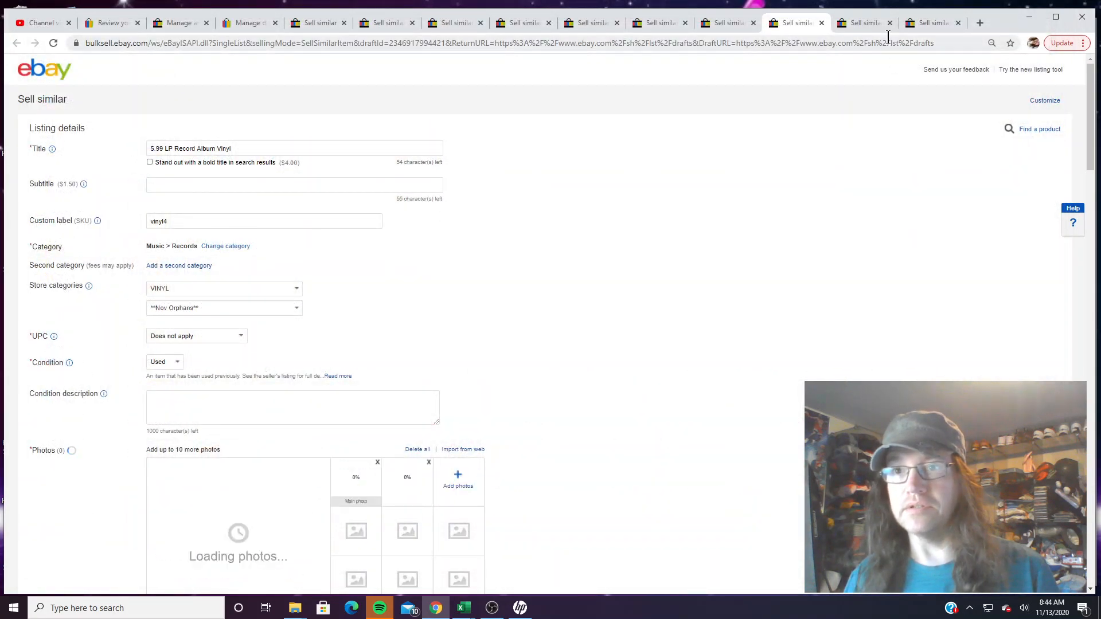
# - Add the photos IMG_7163.JPG and IMG_7164.JPG to the ninth opened vinyl listing
pyautogui.click(862, 24)
pyautogui.click(369, 477)
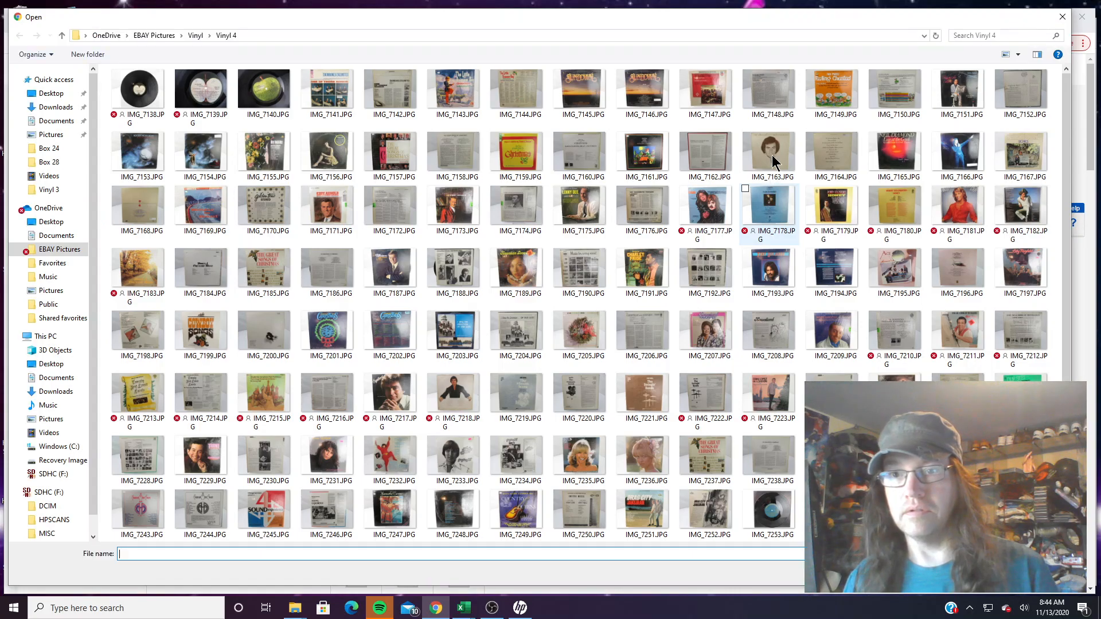
pyautogui.click(767, 182)
pyautogui.keyDown('ctrl'); pyautogui.click(850, 187); pyautogui.keyUp('ctrl')
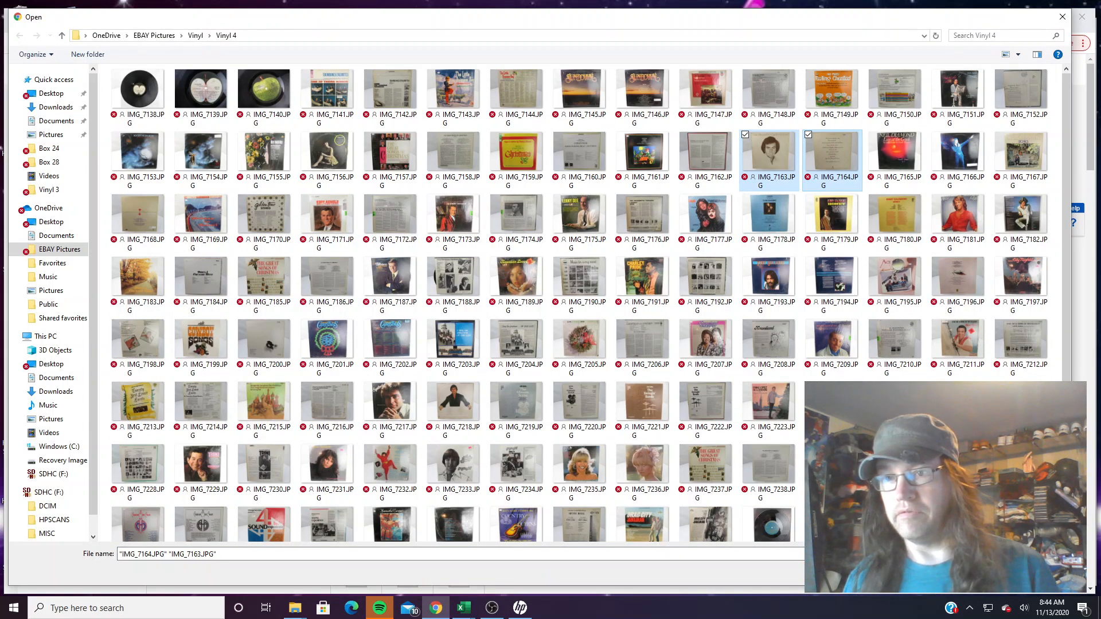
pyautogui.click(979, 572)
# - Add the photos IMG_7165.JPG and IMG_7166.JPG to the tenth opened vinyl listing
pyautogui.click(930, 24)
pyautogui.click(373, 478)
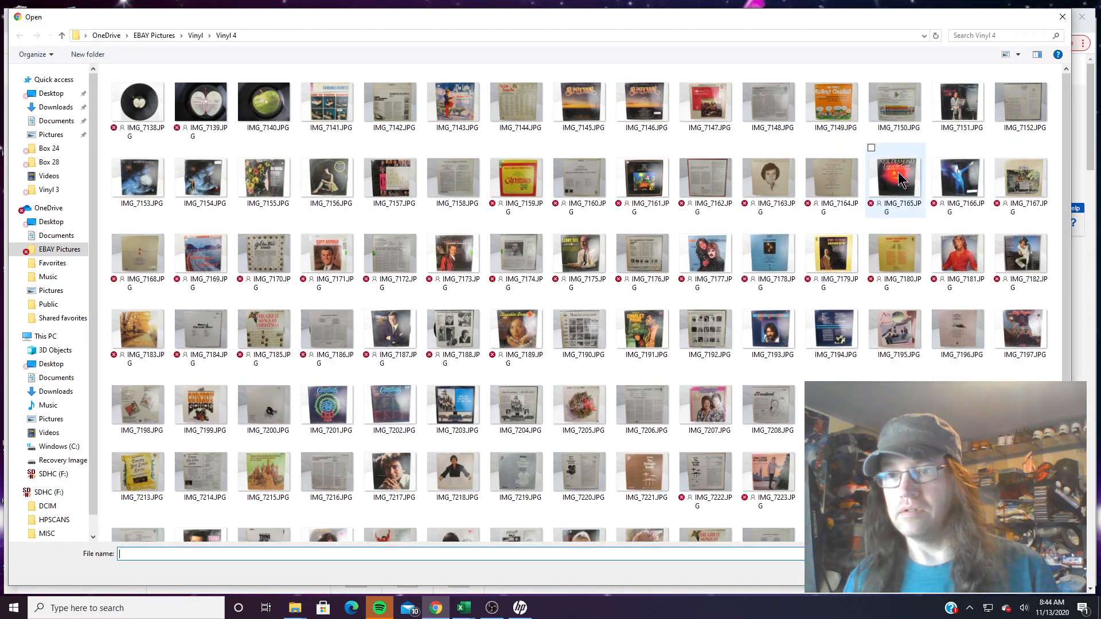
pyautogui.click(894, 182)
pyautogui.keyDown('ctrl'); pyautogui.click(956, 182); pyautogui.keyUp('ctrl')
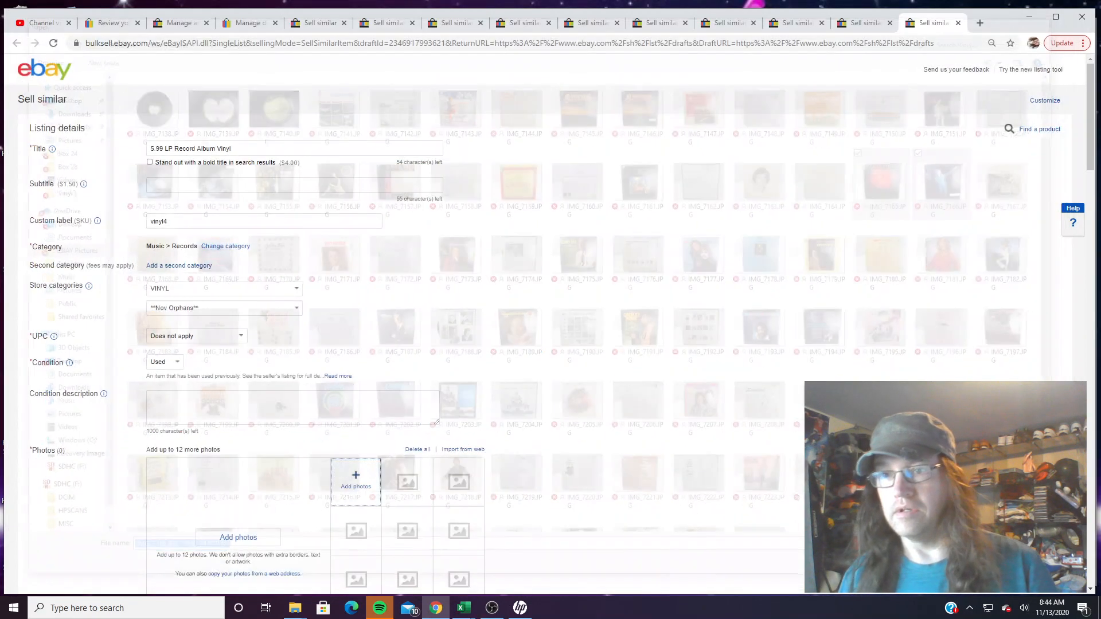
pyautogui.click(979, 571)
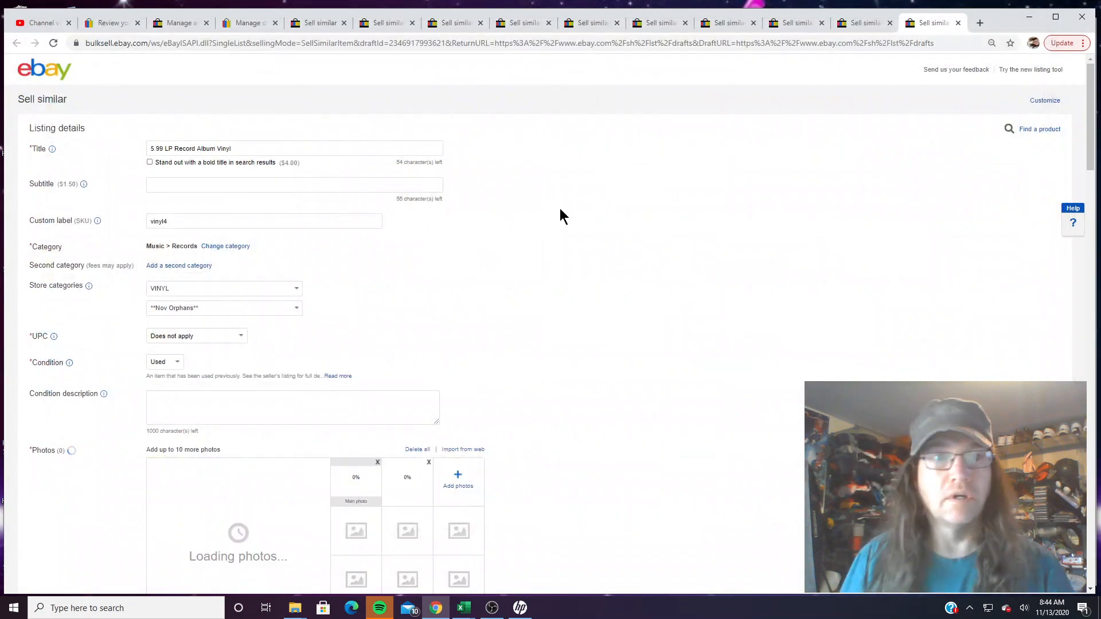
# - Close the outdated Manage drafts page that precedes the opened vinyl listings
pyautogui.click(190, 23)
pyautogui.click(252, 23)
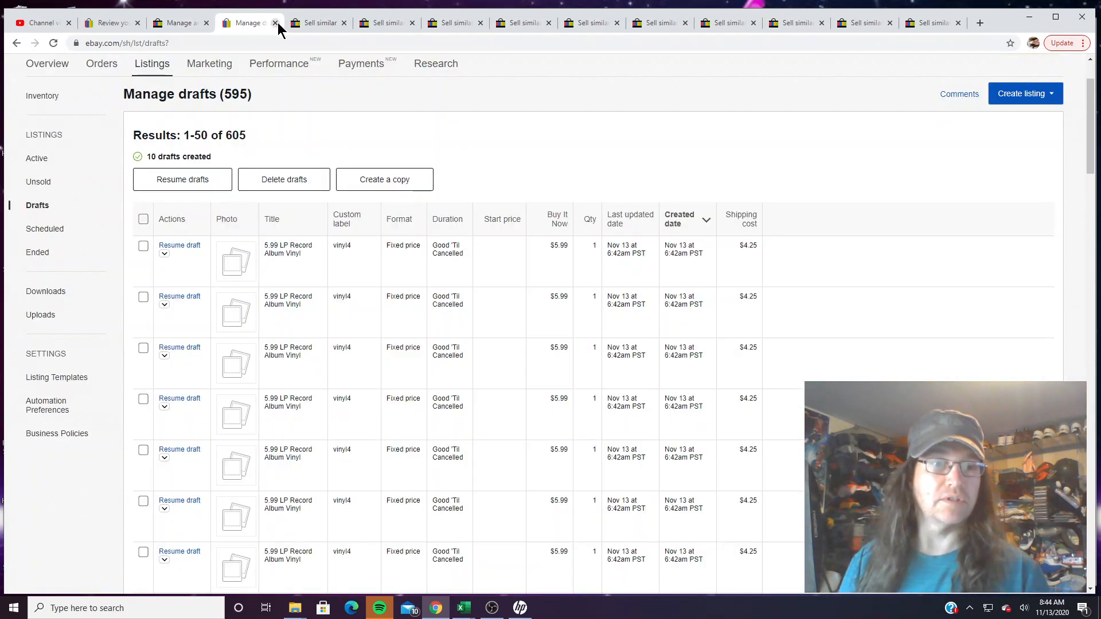
pyautogui.click(275, 23)
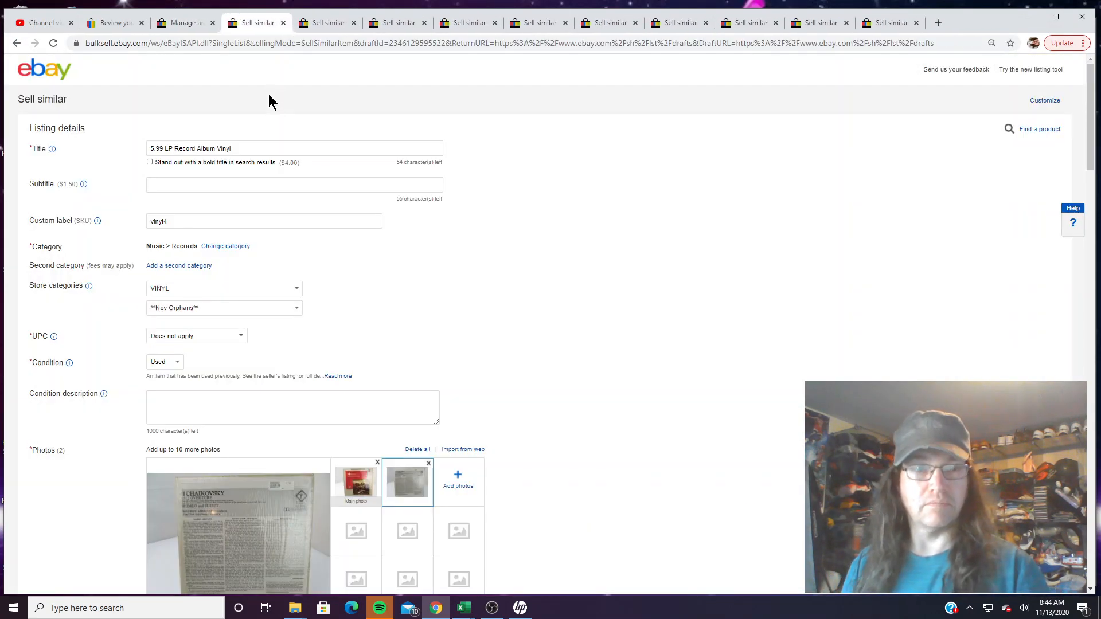
# - Save the first and second opened vinyl listings as drafts
pyautogui.scroll(-20, 239, 371)
pyautogui.click(228, 555)
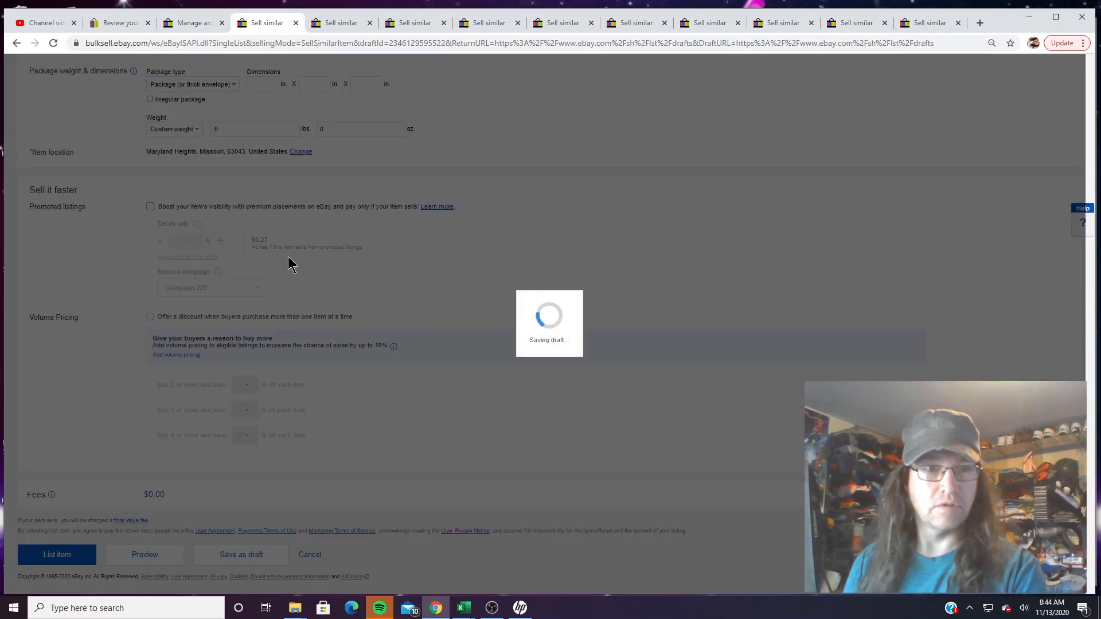
pyautogui.click(343, 12)
pyautogui.scroll(-20, 235, 550)
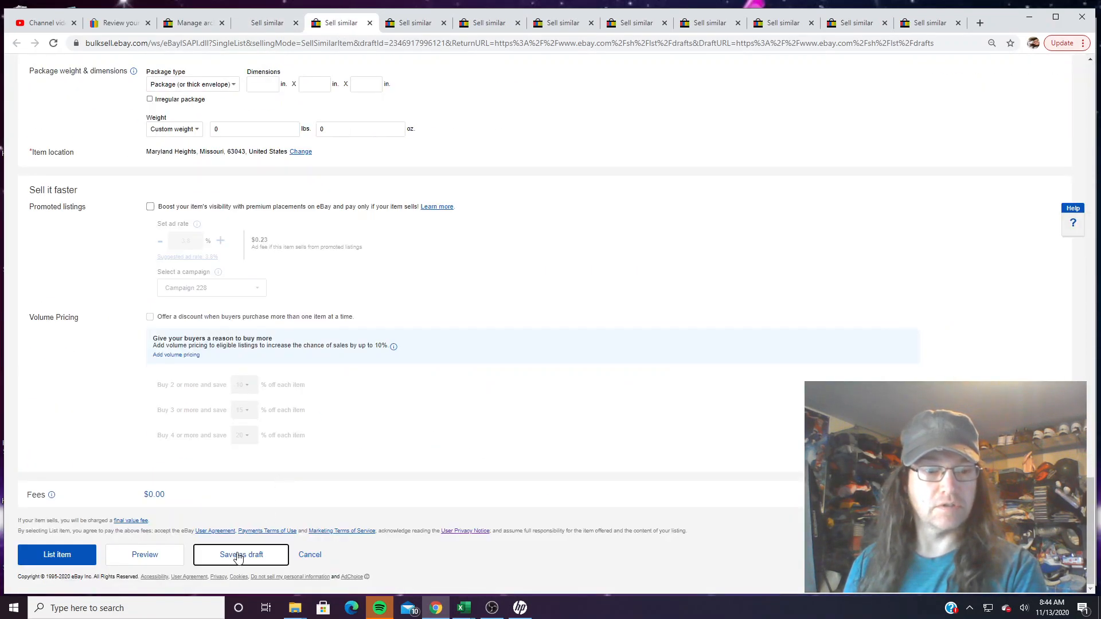
pyautogui.click(239, 556)
# - Save the third and fourth opened vinyl listings as drafts
pyautogui.click(417, 23)
pyautogui.scroll(-20, 247, 544)
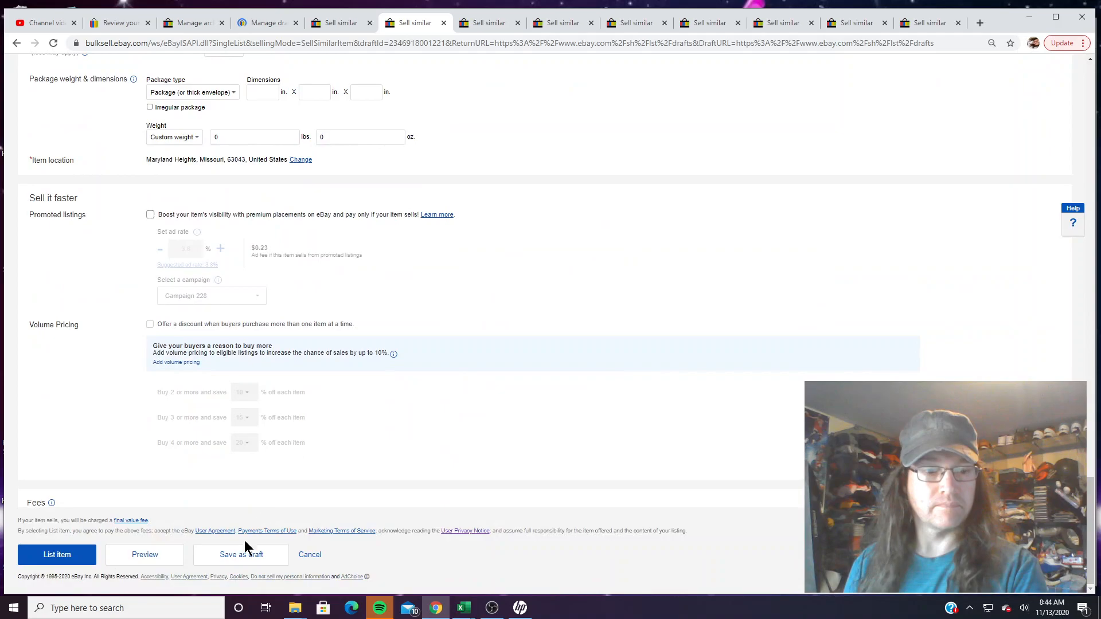
pyautogui.click(242, 555)
pyautogui.click(484, 21)
pyautogui.scroll(-20, 321, 466)
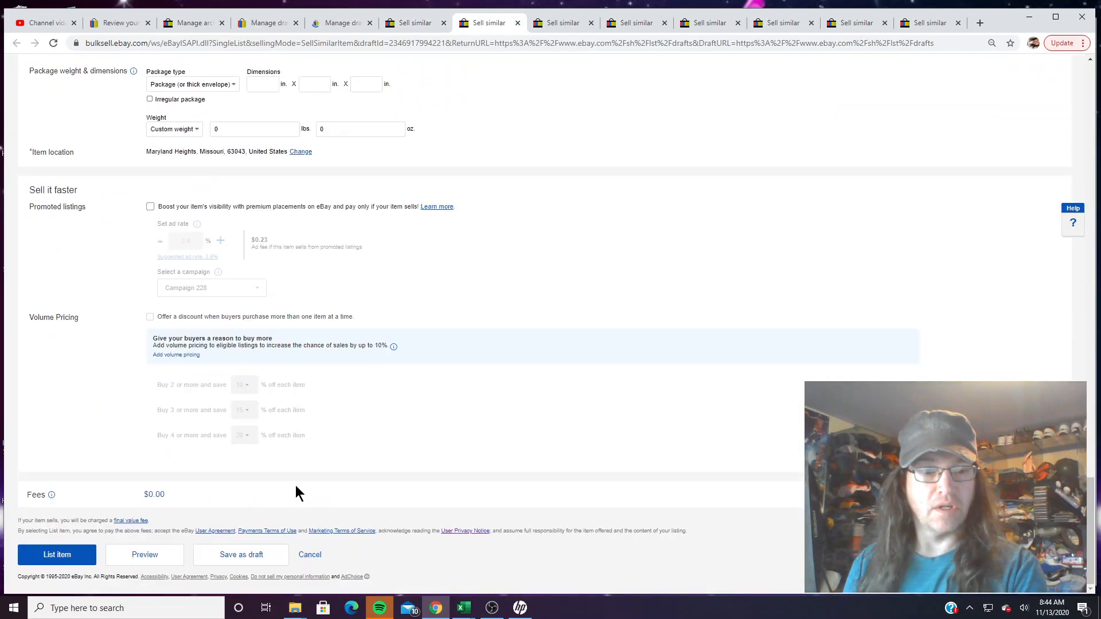
pyautogui.click(256, 554)
# - Save the fifth and sixth opened vinyl listings as drafts
pyautogui.click(565, 23)
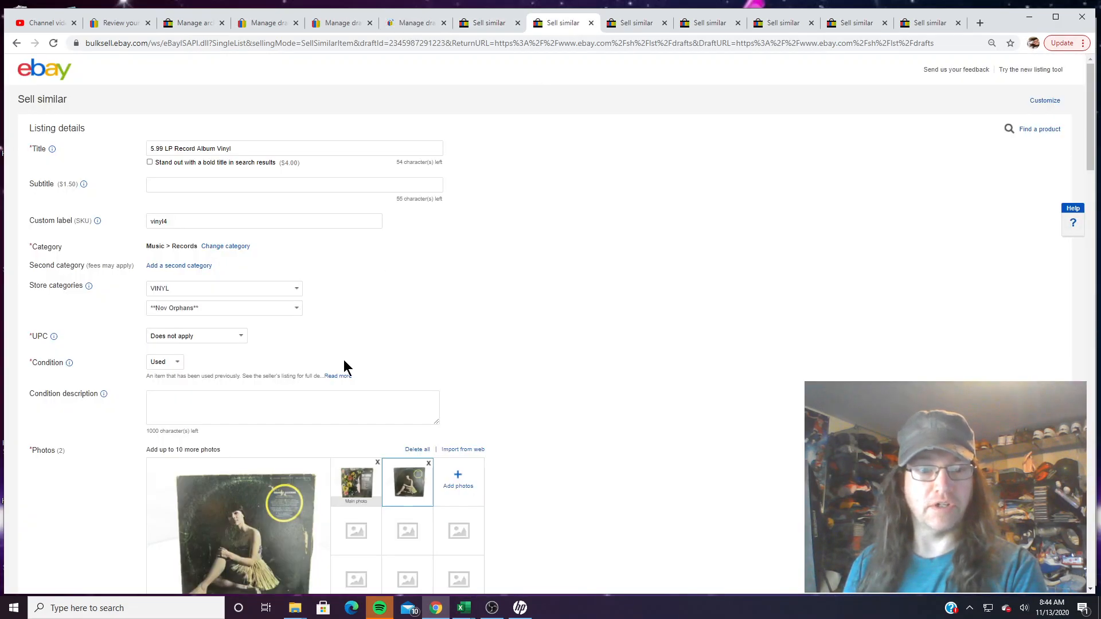
pyautogui.scroll(-20, 347, 365)
pyautogui.click(241, 554)
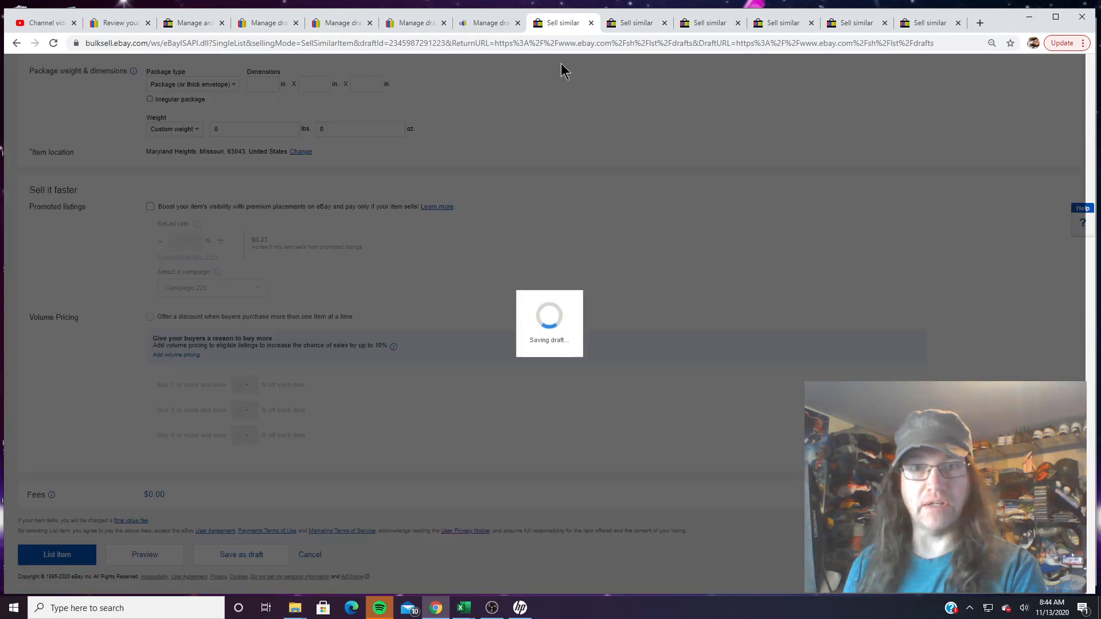
pyautogui.click(635, 23)
pyautogui.click(247, 554)
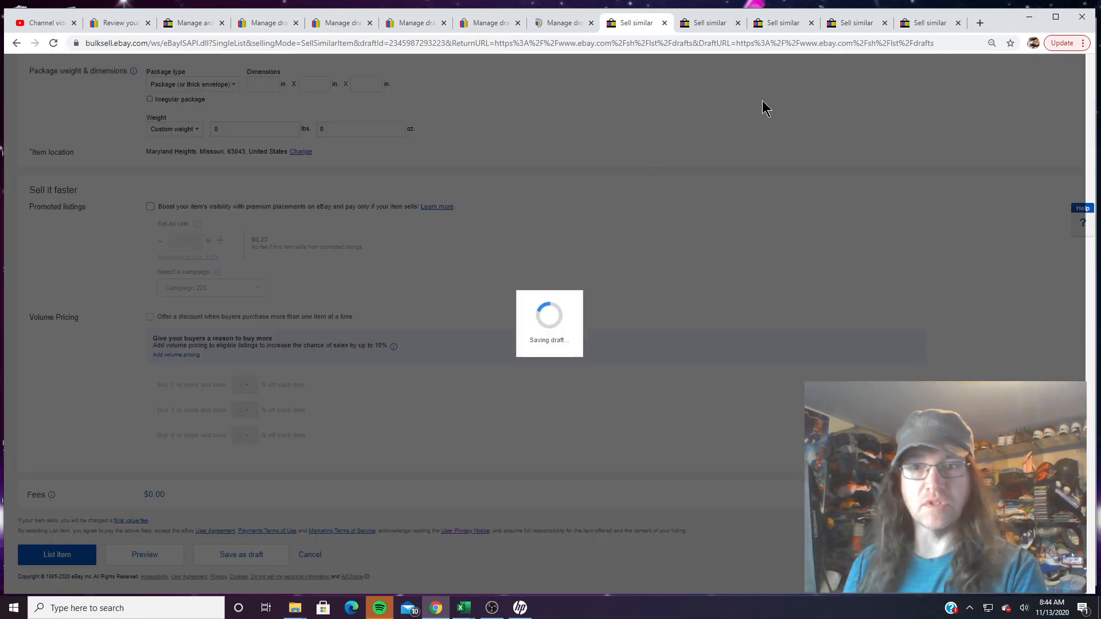
# - Save the seventh and eighth opened vinyl listings as drafts
pyautogui.click(706, 25)
pyautogui.scroll(-20, 314, 435)
pyautogui.click(239, 555)
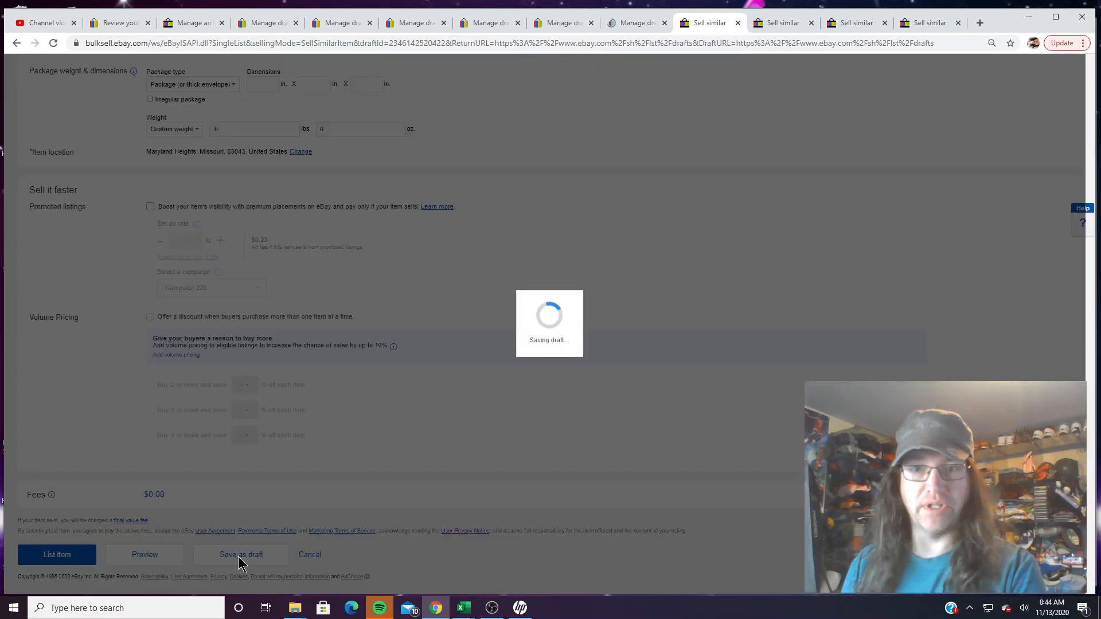
pyautogui.click(783, 23)
pyautogui.scroll(-20, 361, 458)
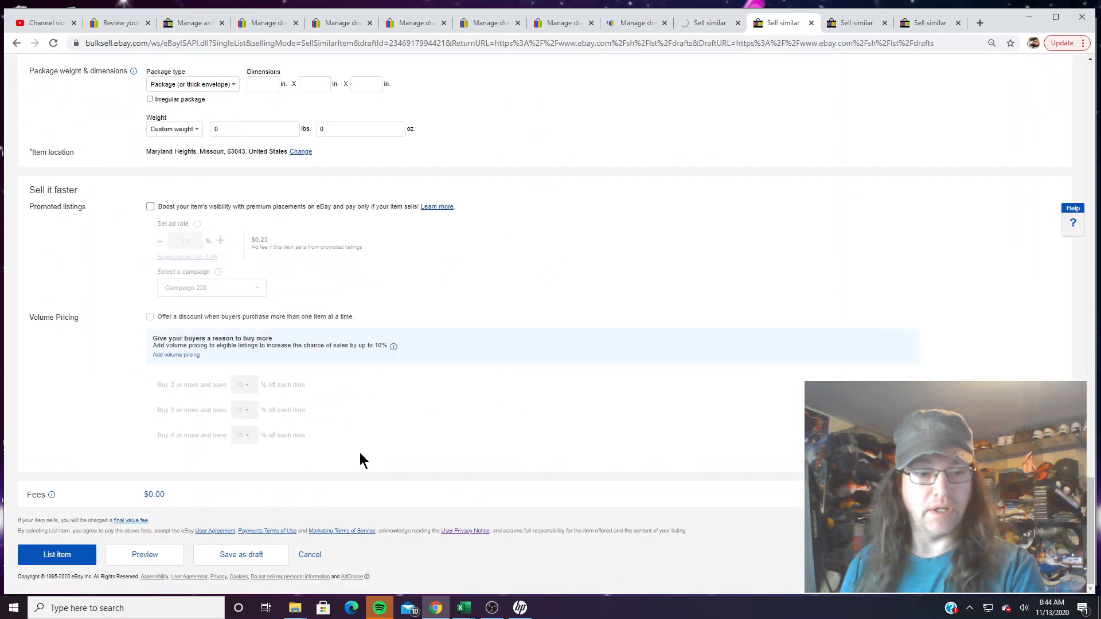
pyautogui.click(253, 555)
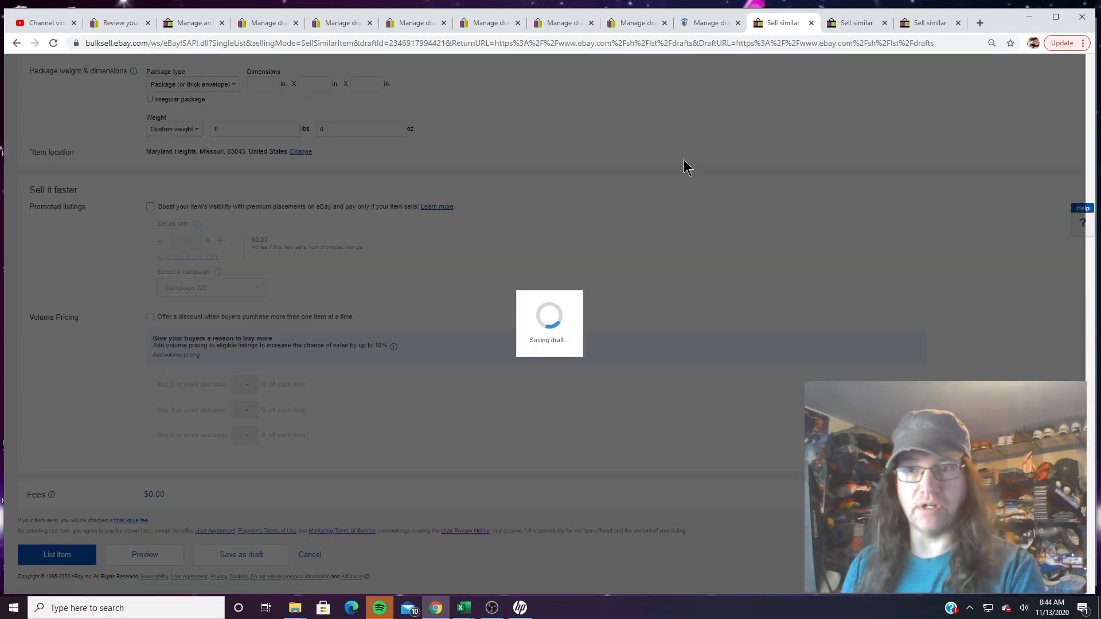
# - Save the ninth and tenth opened vinyl listings as drafts
pyautogui.click(847, 25)
pyautogui.click(250, 555)
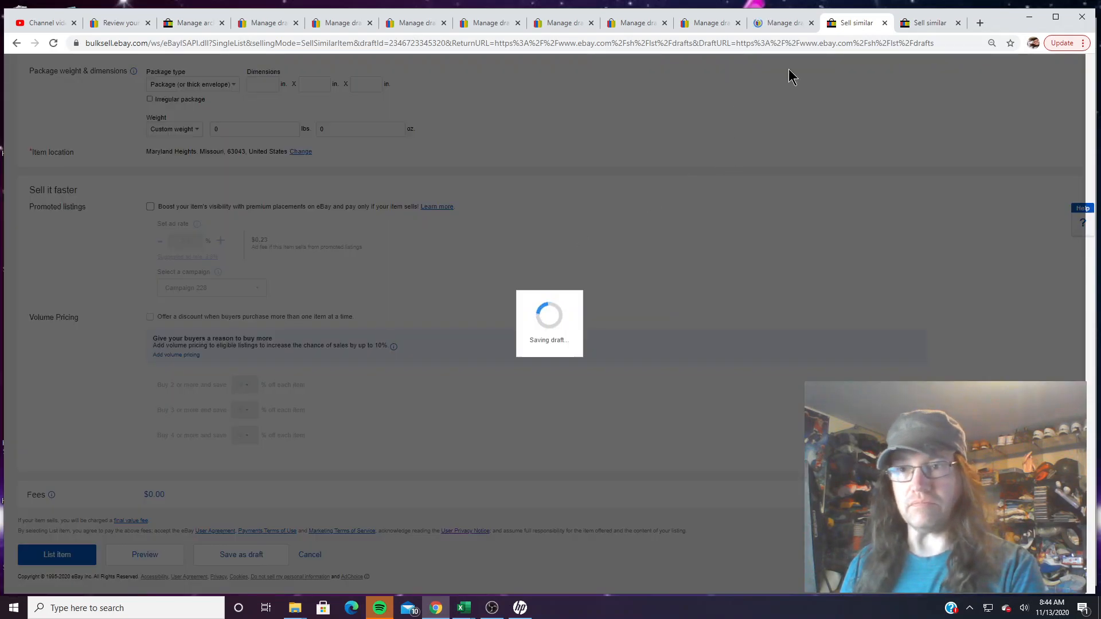
pyautogui.click(927, 24)
pyautogui.scroll(-20, 326, 418)
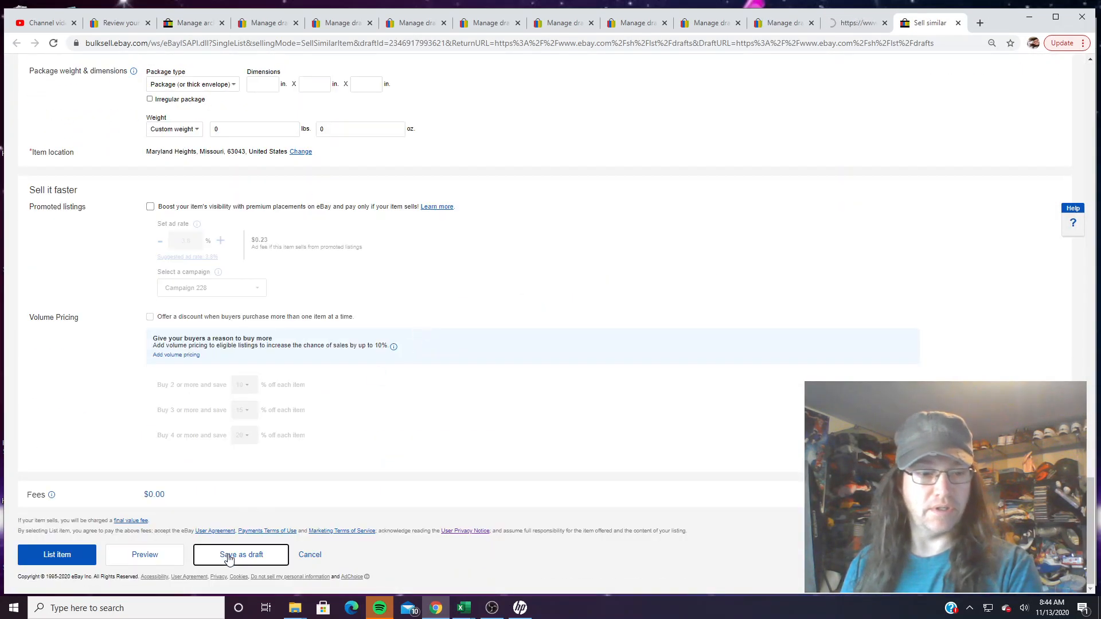
pyautogui.click(229, 558)
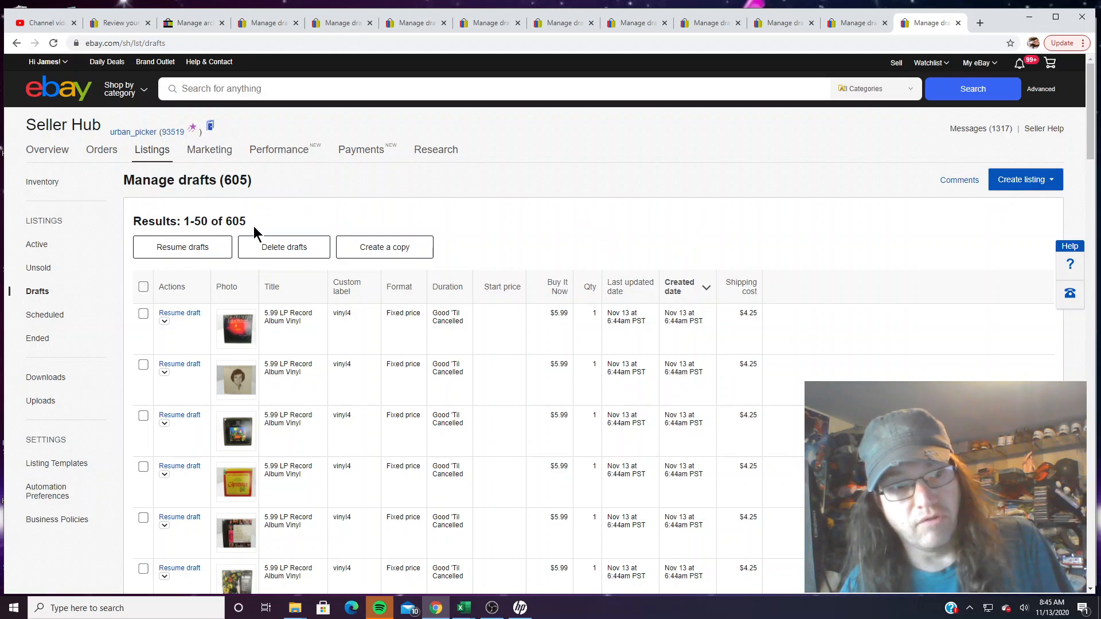
# - Check the total number of drafts and view the oldest ones on page 13 of the drafts list
pyautogui.moveTo(248, 221); pyautogui.dragTo(225, 220)
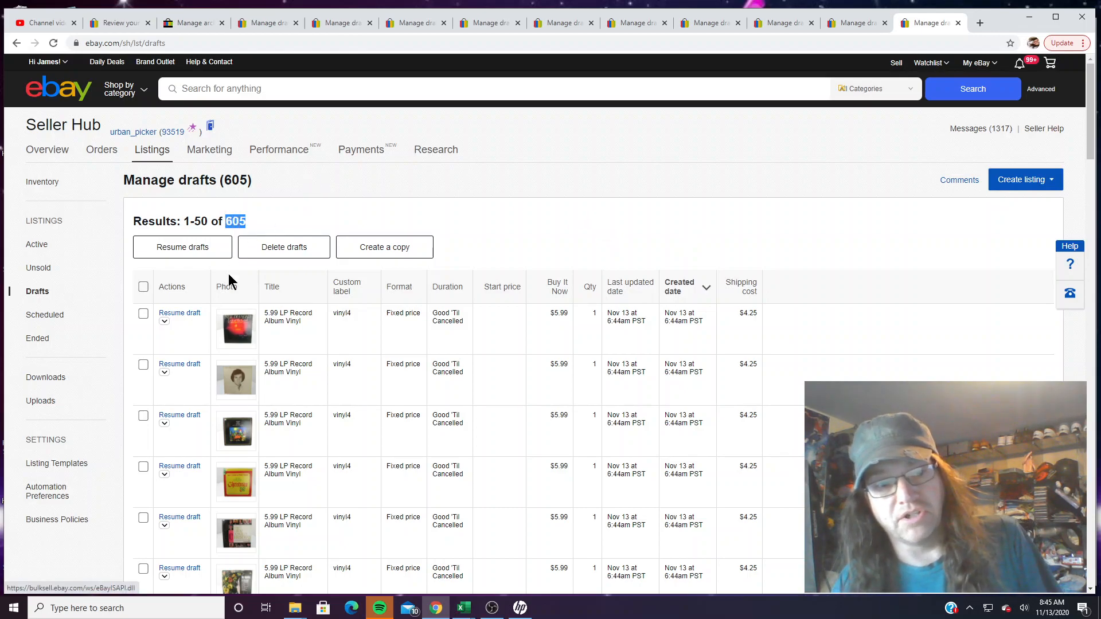
pyautogui.click(464, 205)
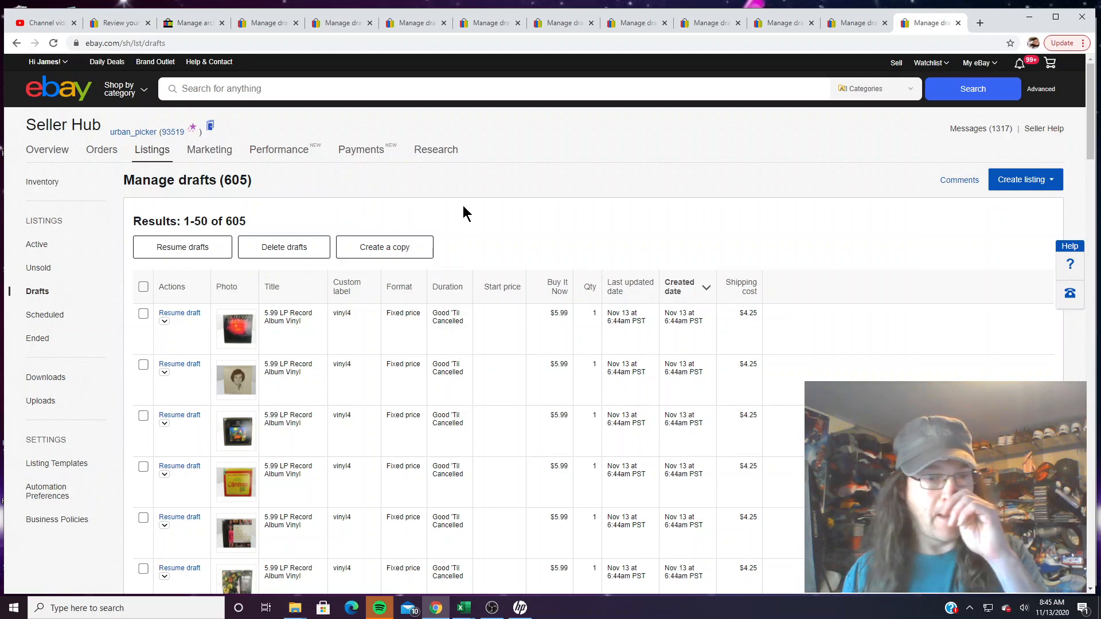
pyautogui.scroll(-20, 467, 229)
pyautogui.scroll(-10, 473, 240)
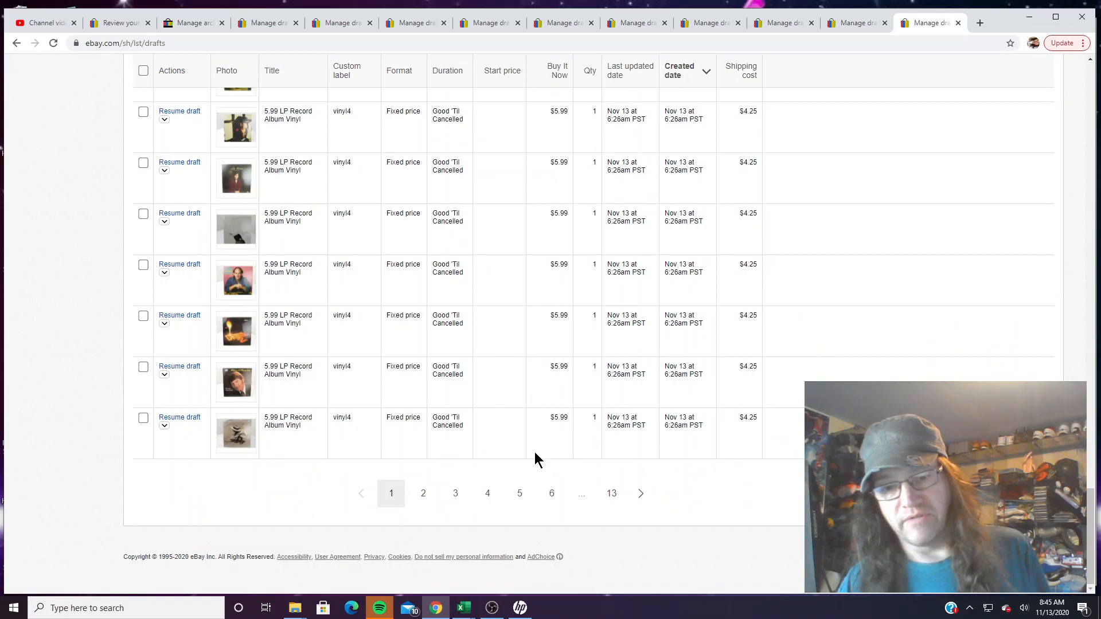
pyautogui.click(612, 493)
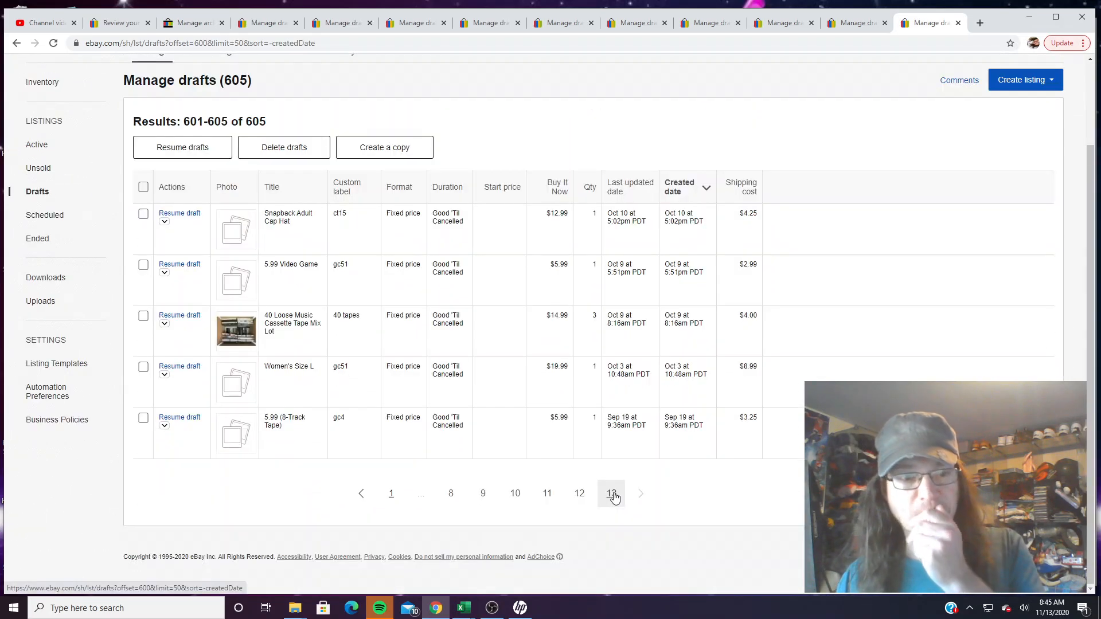
# - Open page 12 of the drafts list and examine the custom labels of the CD drafts made from the generic template
pyautogui.click(576, 494)
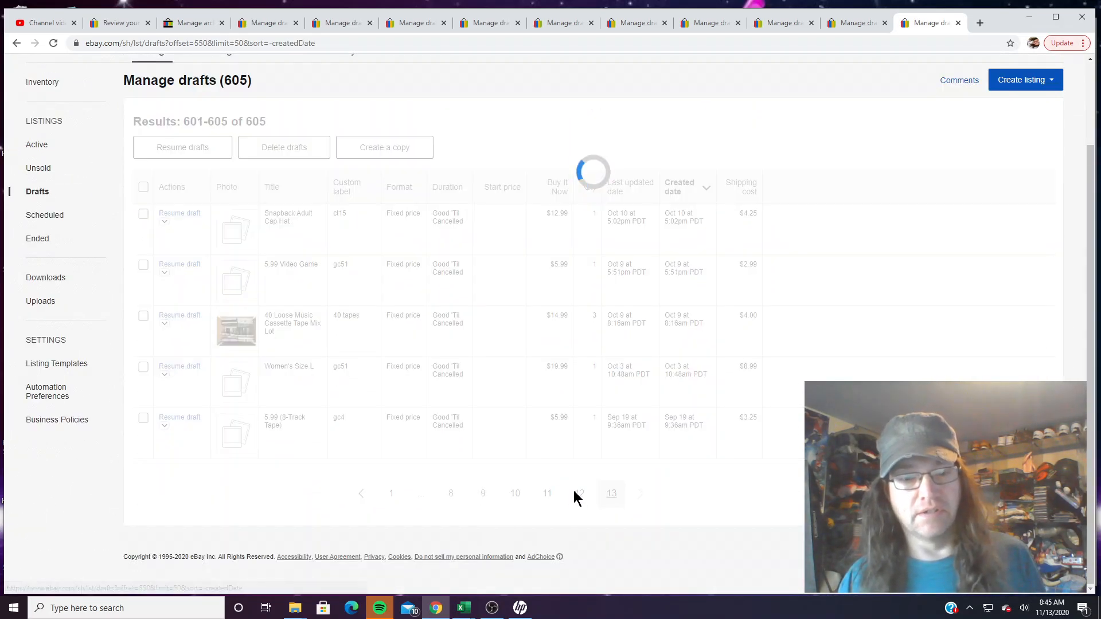
pyautogui.scroll(-5, 508, 455)
pyautogui.scroll(-15, 507, 458)
pyautogui.scroll(-6, 507, 459)
pyautogui.scroll(3, 506, 456)
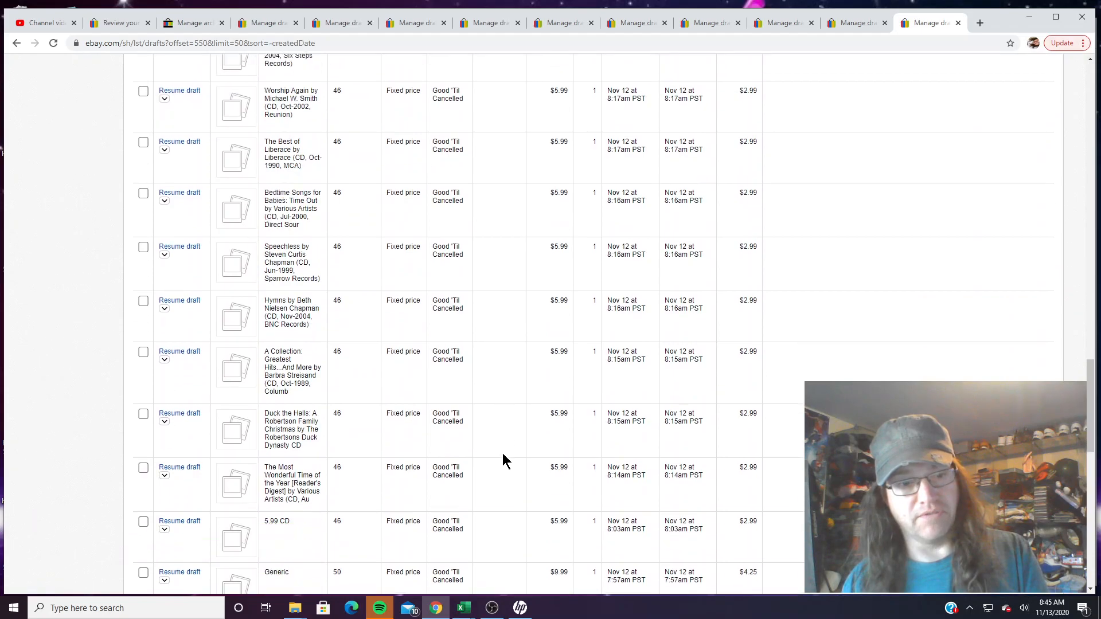
pyautogui.scroll(-2, 502, 453)
pyautogui.moveTo(331, 376); pyautogui.dragTo(338, 376)
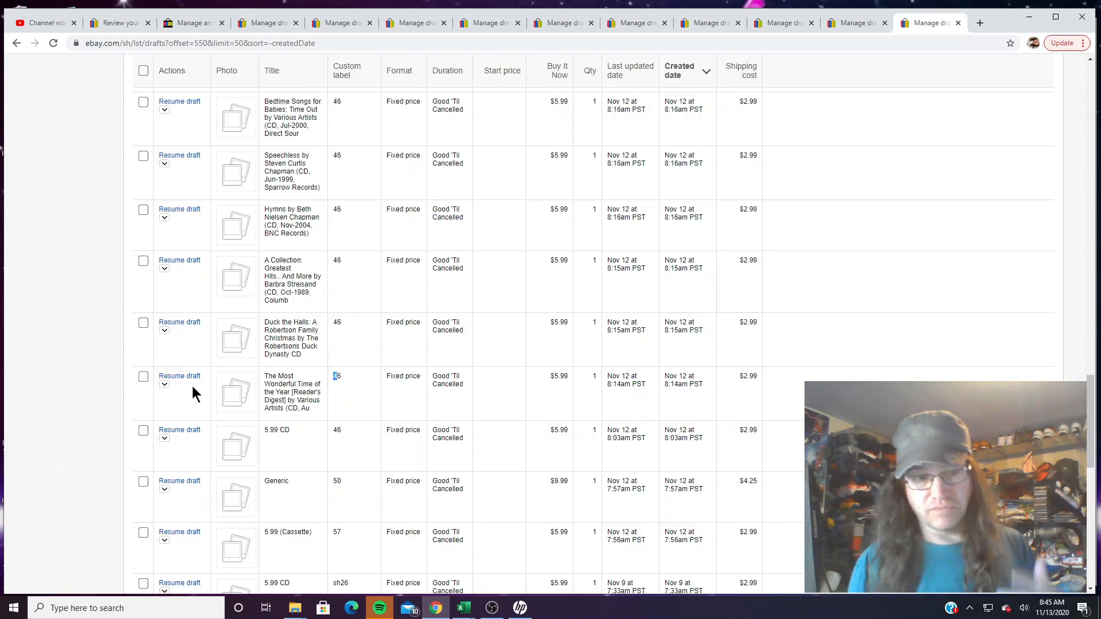
# - Compare the fully titled CD drafts on page 12 with the photographed drafts that still have the generic title "5.99 CD"
pyautogui.scroll(5, 202, 320)
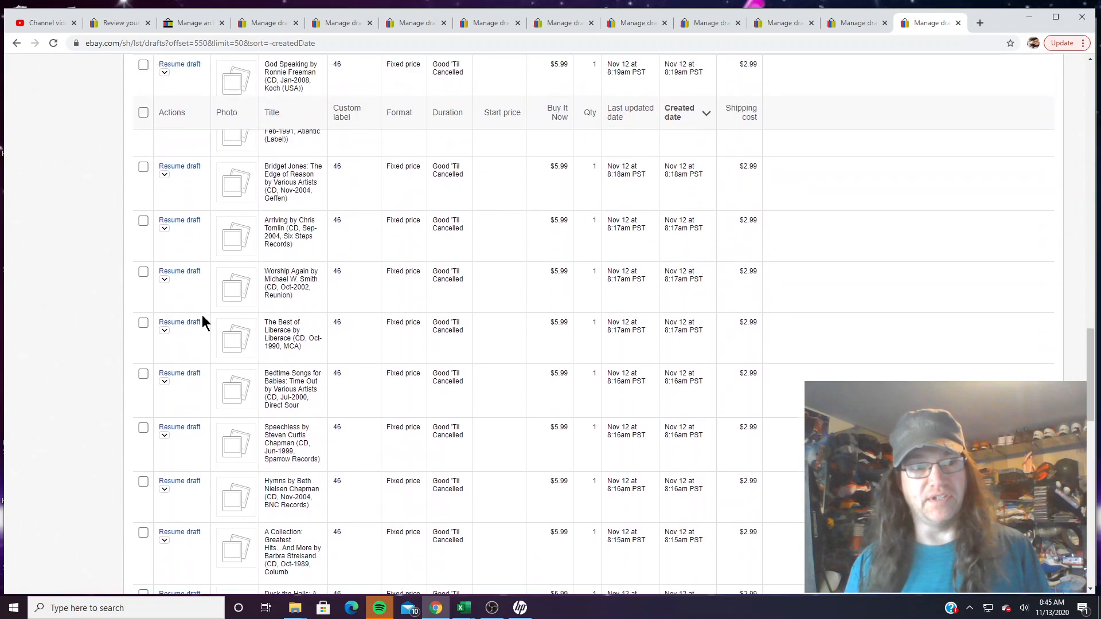
pyautogui.scroll(5, 202, 321)
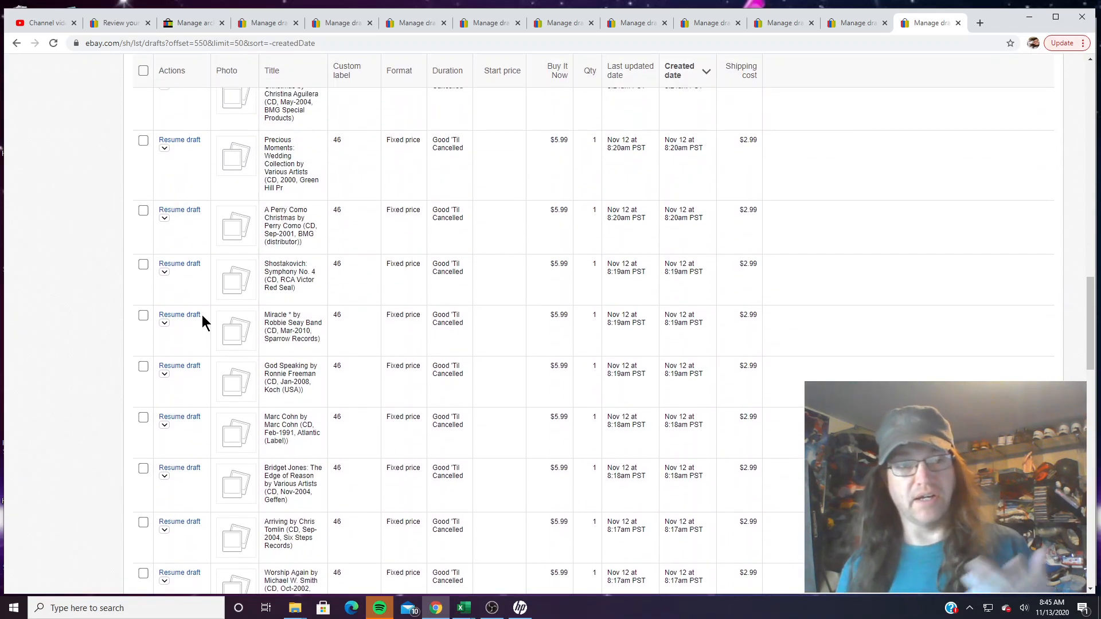
pyautogui.scroll(7, 202, 318)
pyautogui.scroll(9, 201, 318)
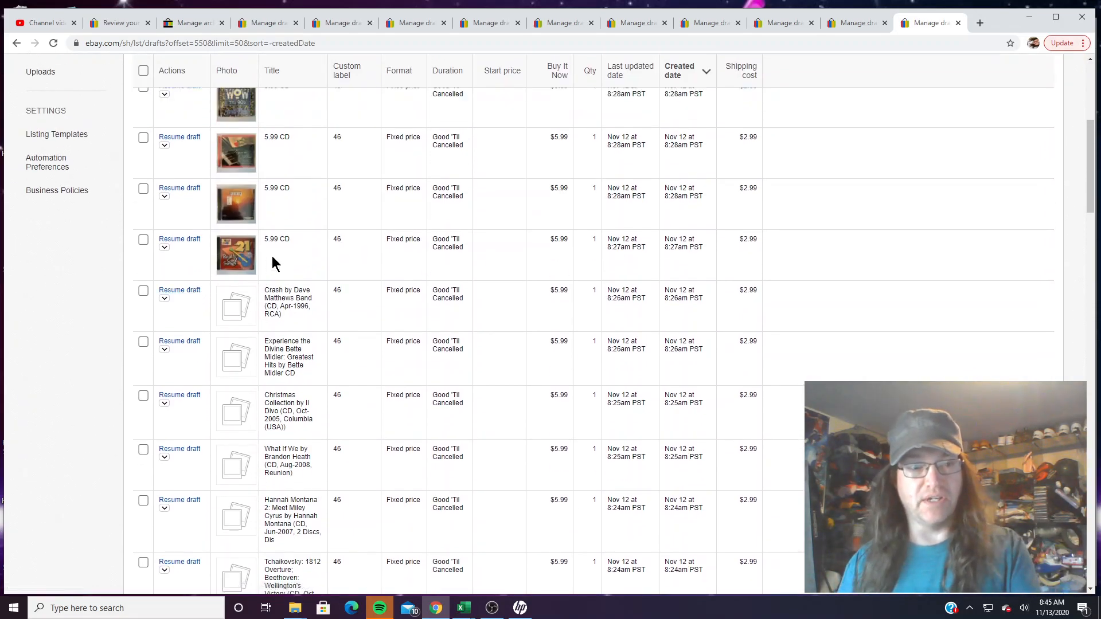
pyautogui.moveTo(264, 239); pyautogui.dragTo(296, 246)
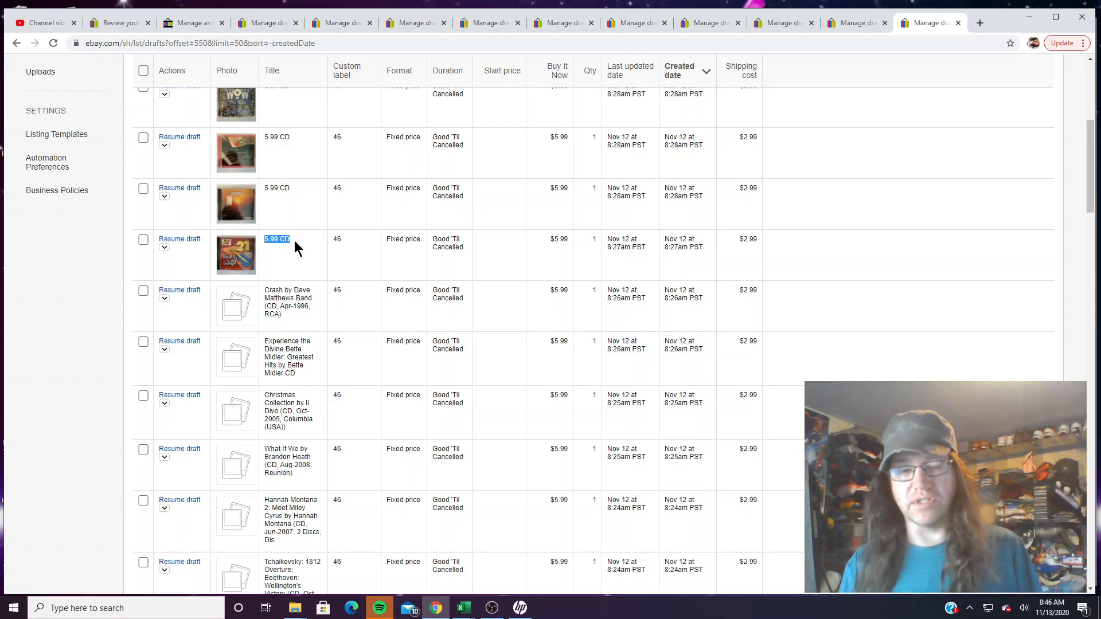
pyautogui.scroll(6, 294, 240)
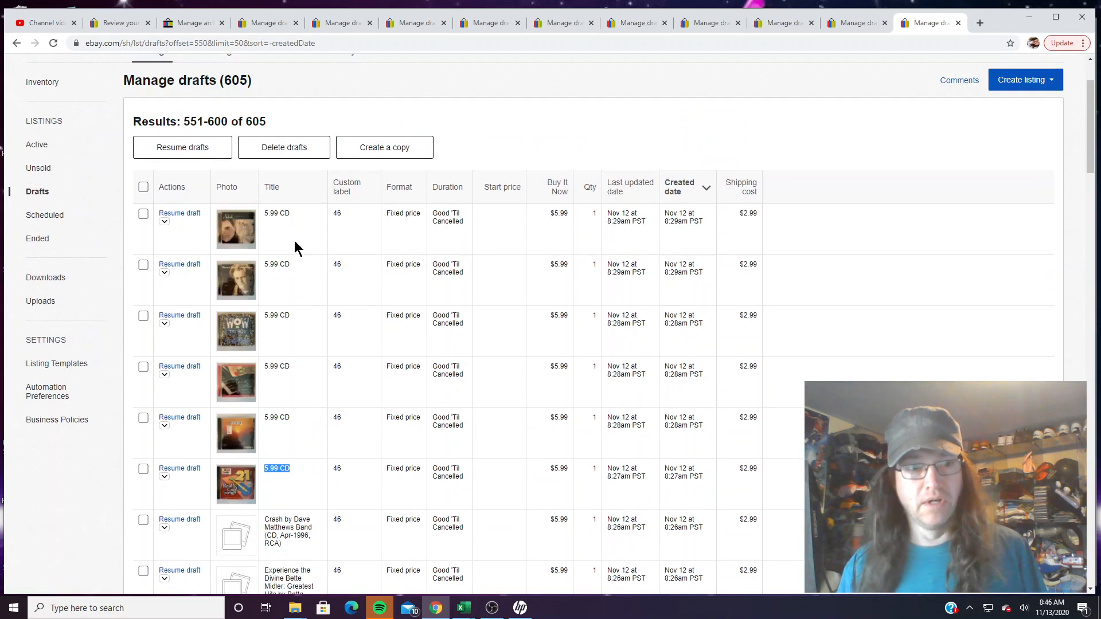
# - Review the remaining drafts down to the end of page 12, and return to page 1 of the drafts list
pyautogui.scroll(-20, 308, 240)
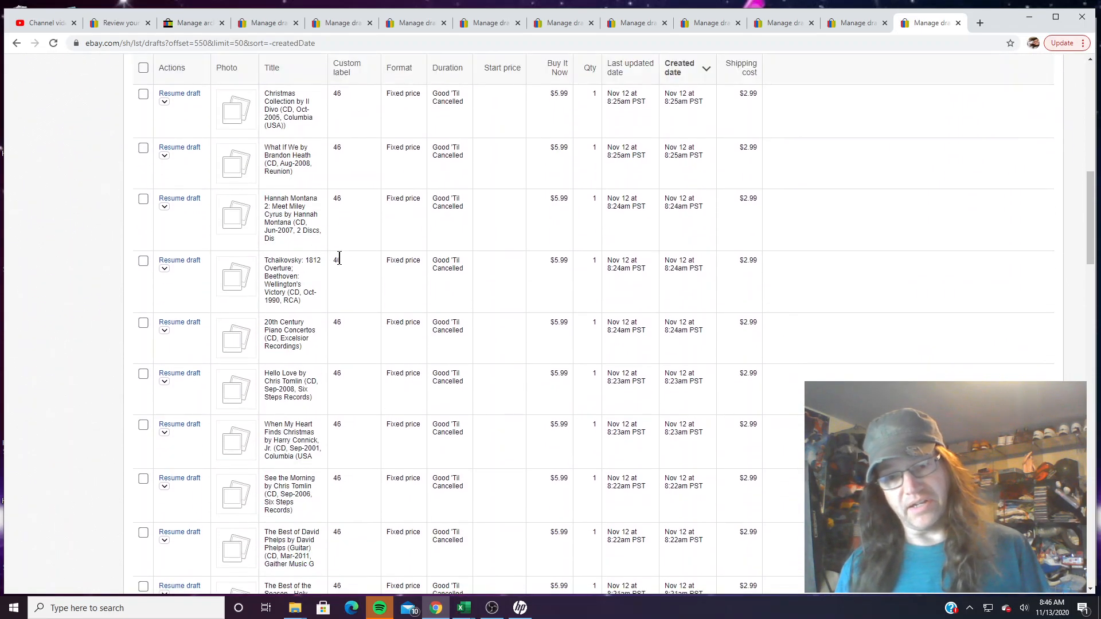
pyautogui.scroll(-20, 457, 281)
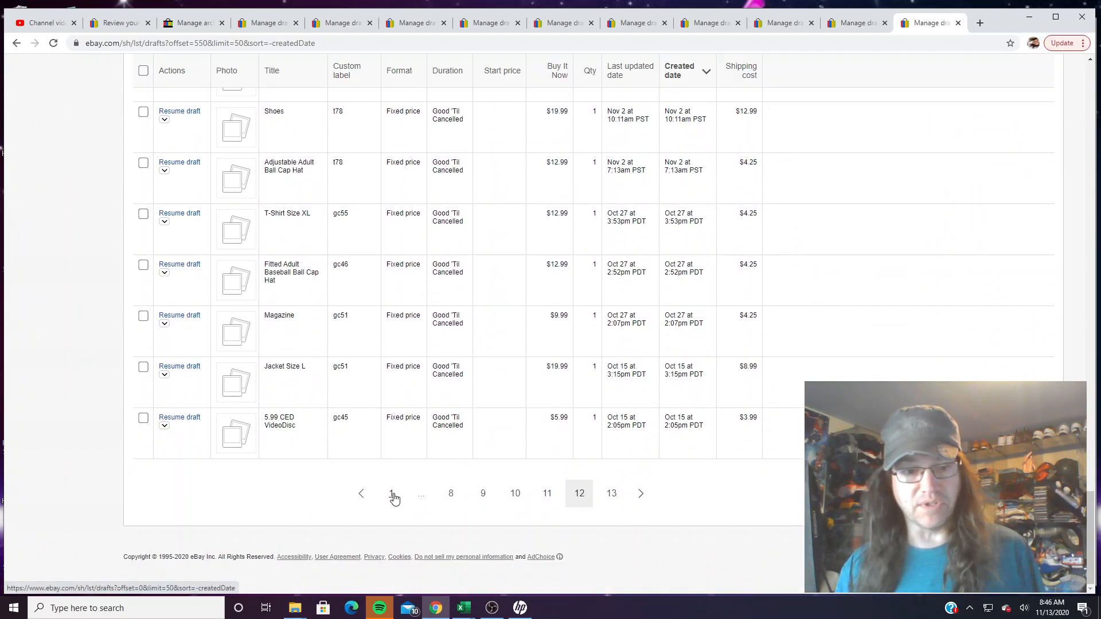
pyautogui.click(392, 492)
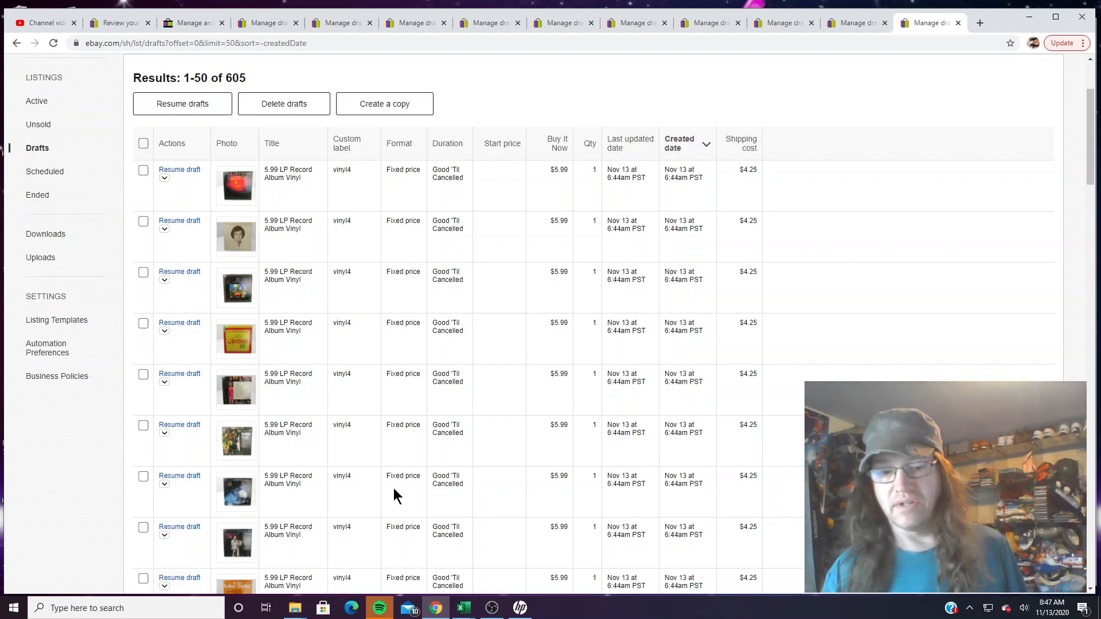
pyautogui.click(493, 607)
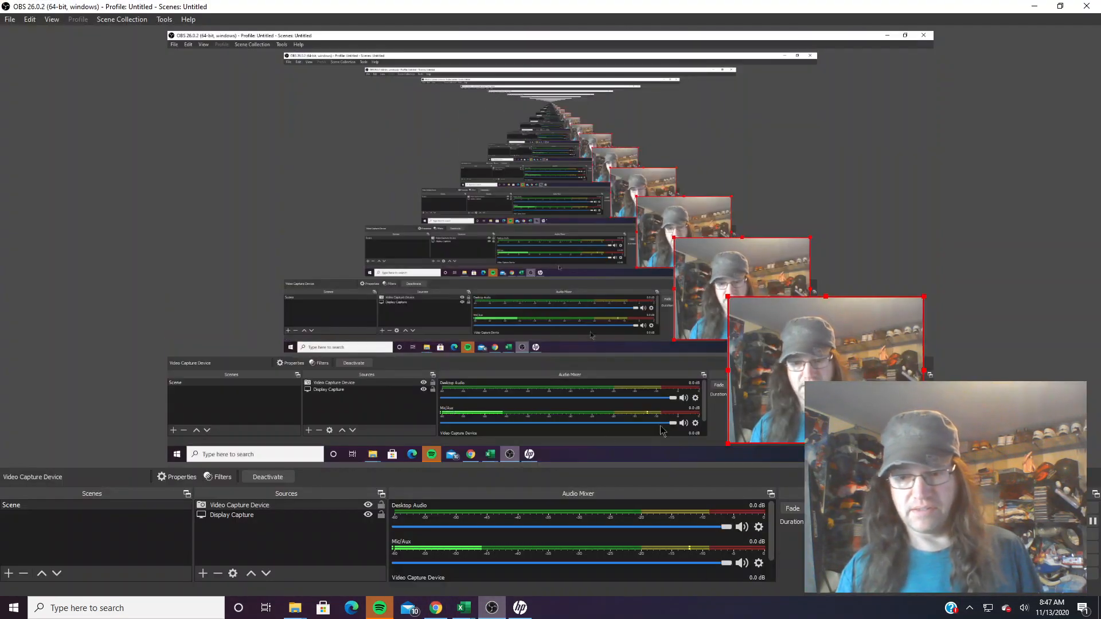